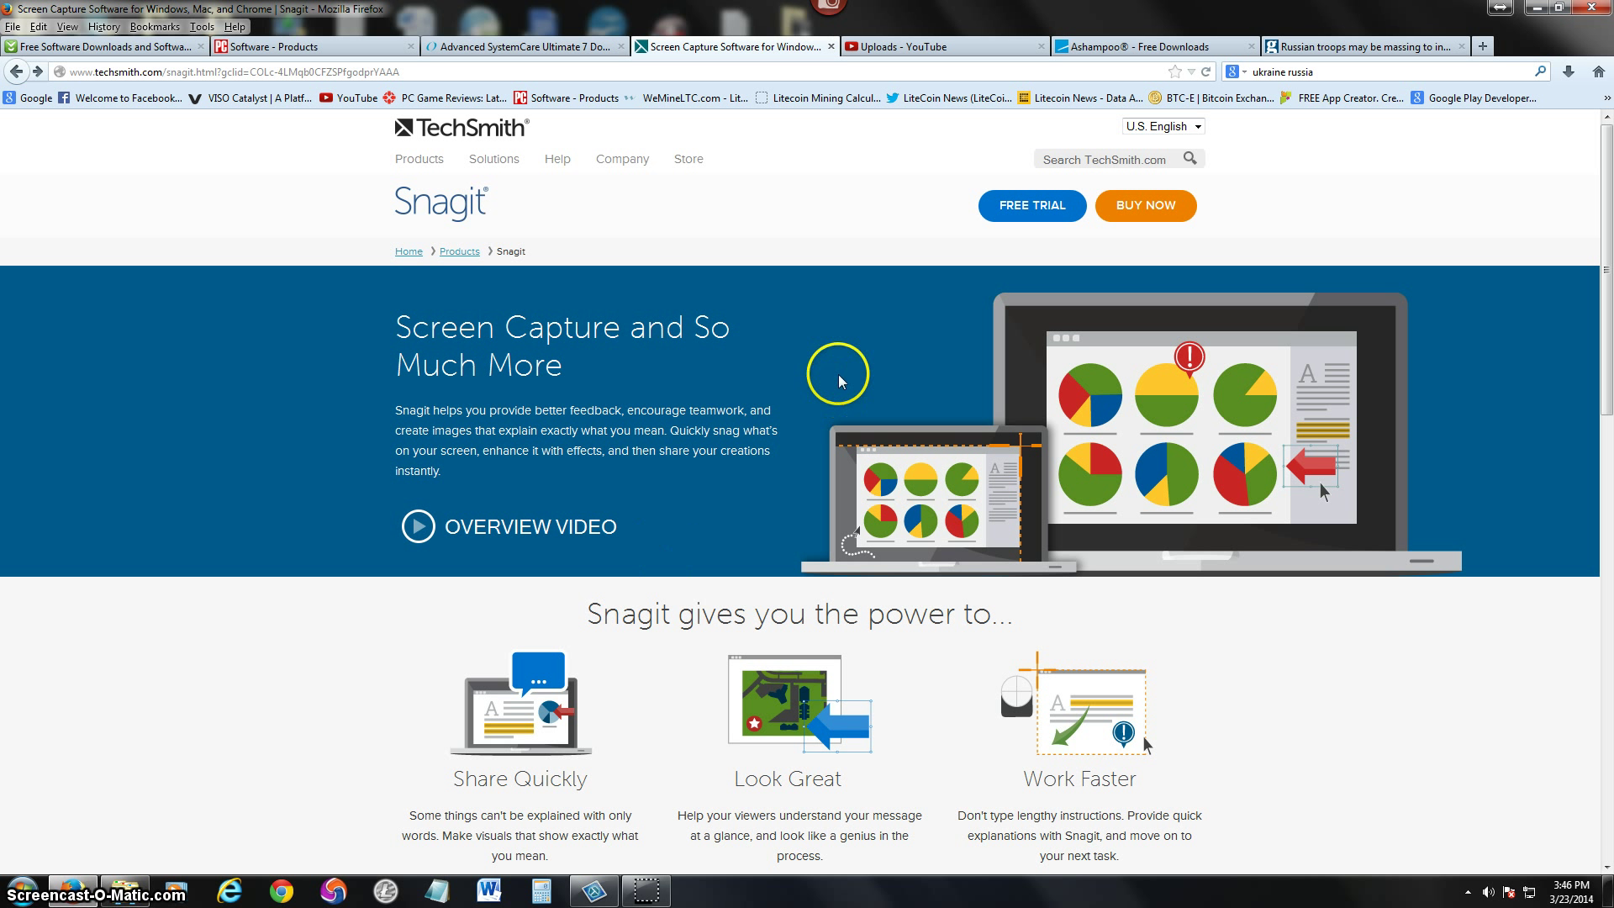
Bring up the Snagit capture window, nudge it right, and toggle Video then back to Image mode.
left_click(609, 900)
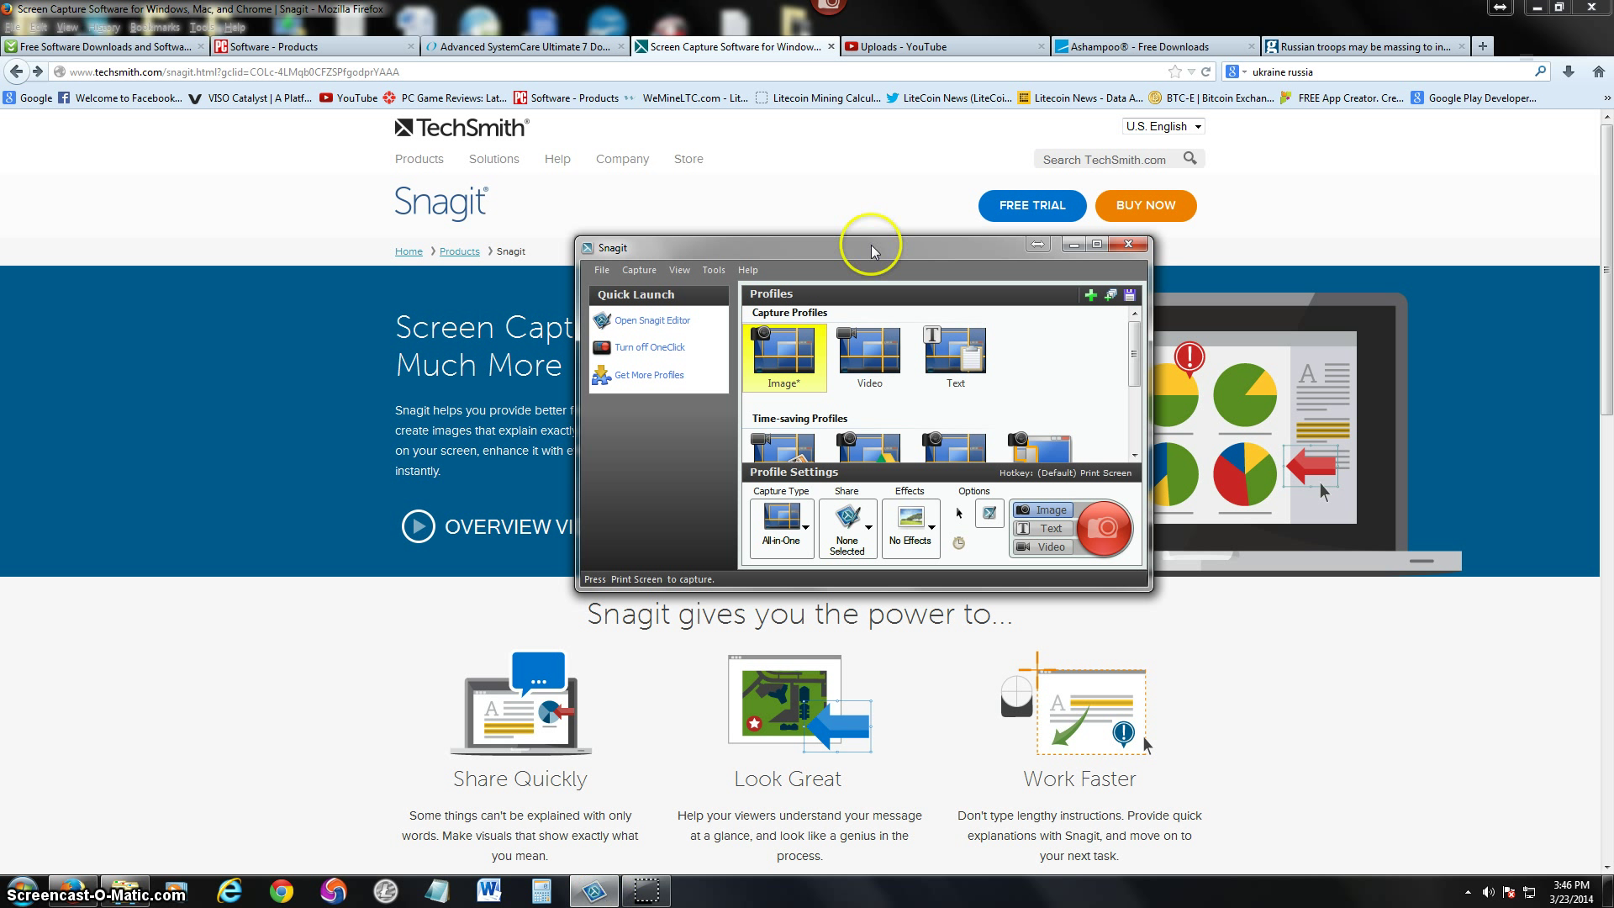
left_click_drag(868, 242, 891, 251)
left_click(1064, 553)
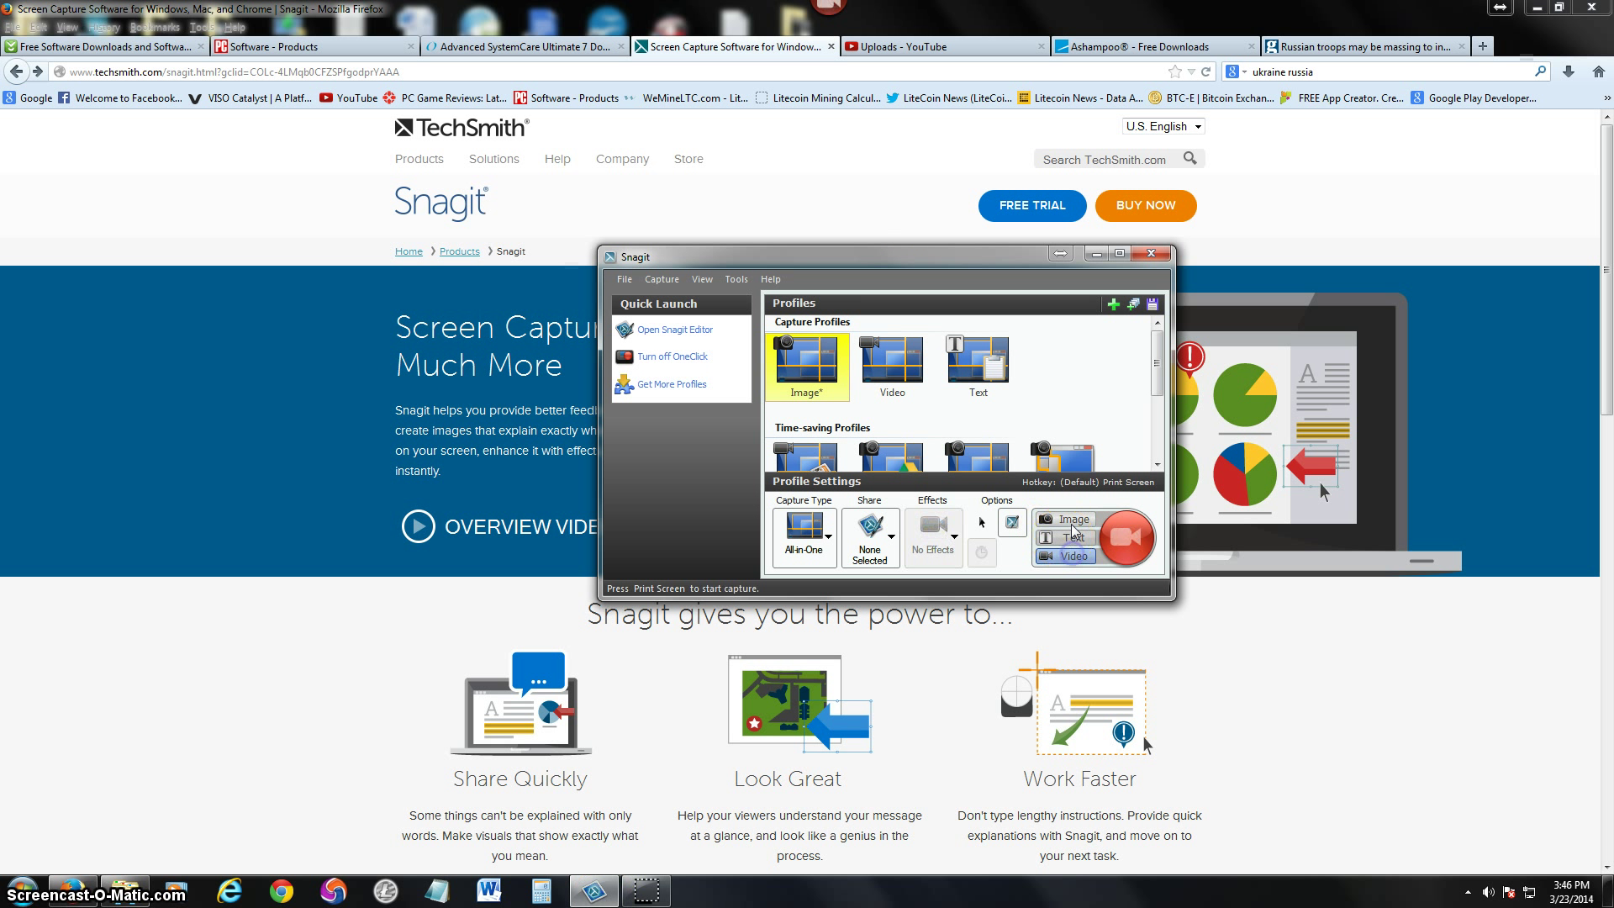
left_click(1072, 521)
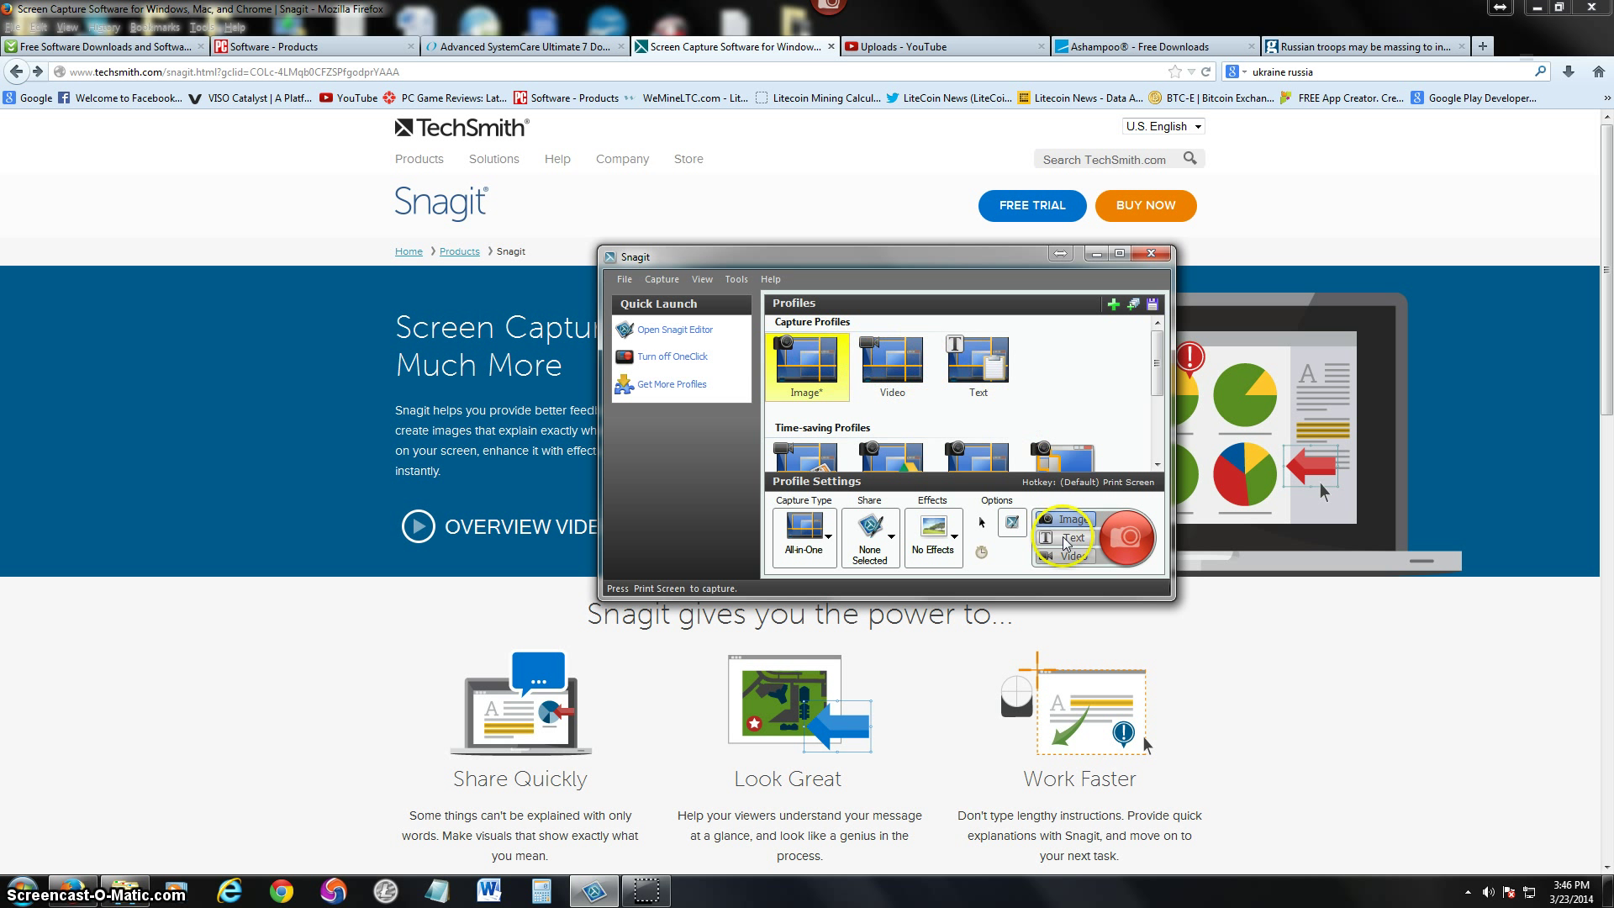
Show the Time-saving Profiles list and reposition the capture window slightly left and down.
left_click(1155, 410)
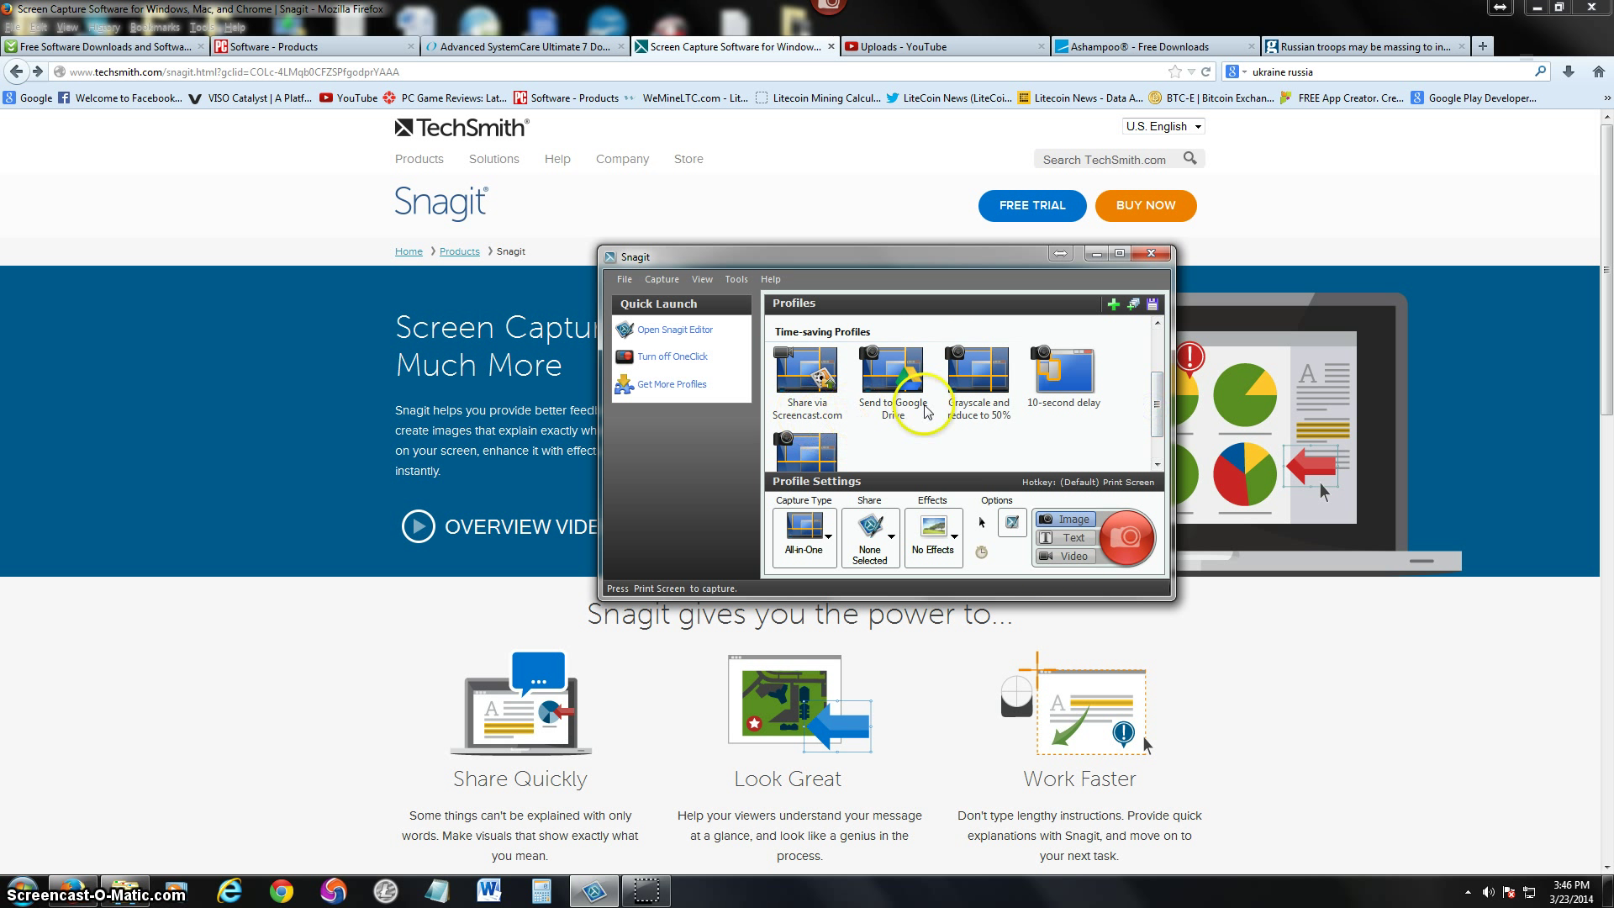
scroll(938, 416, "down", 1)
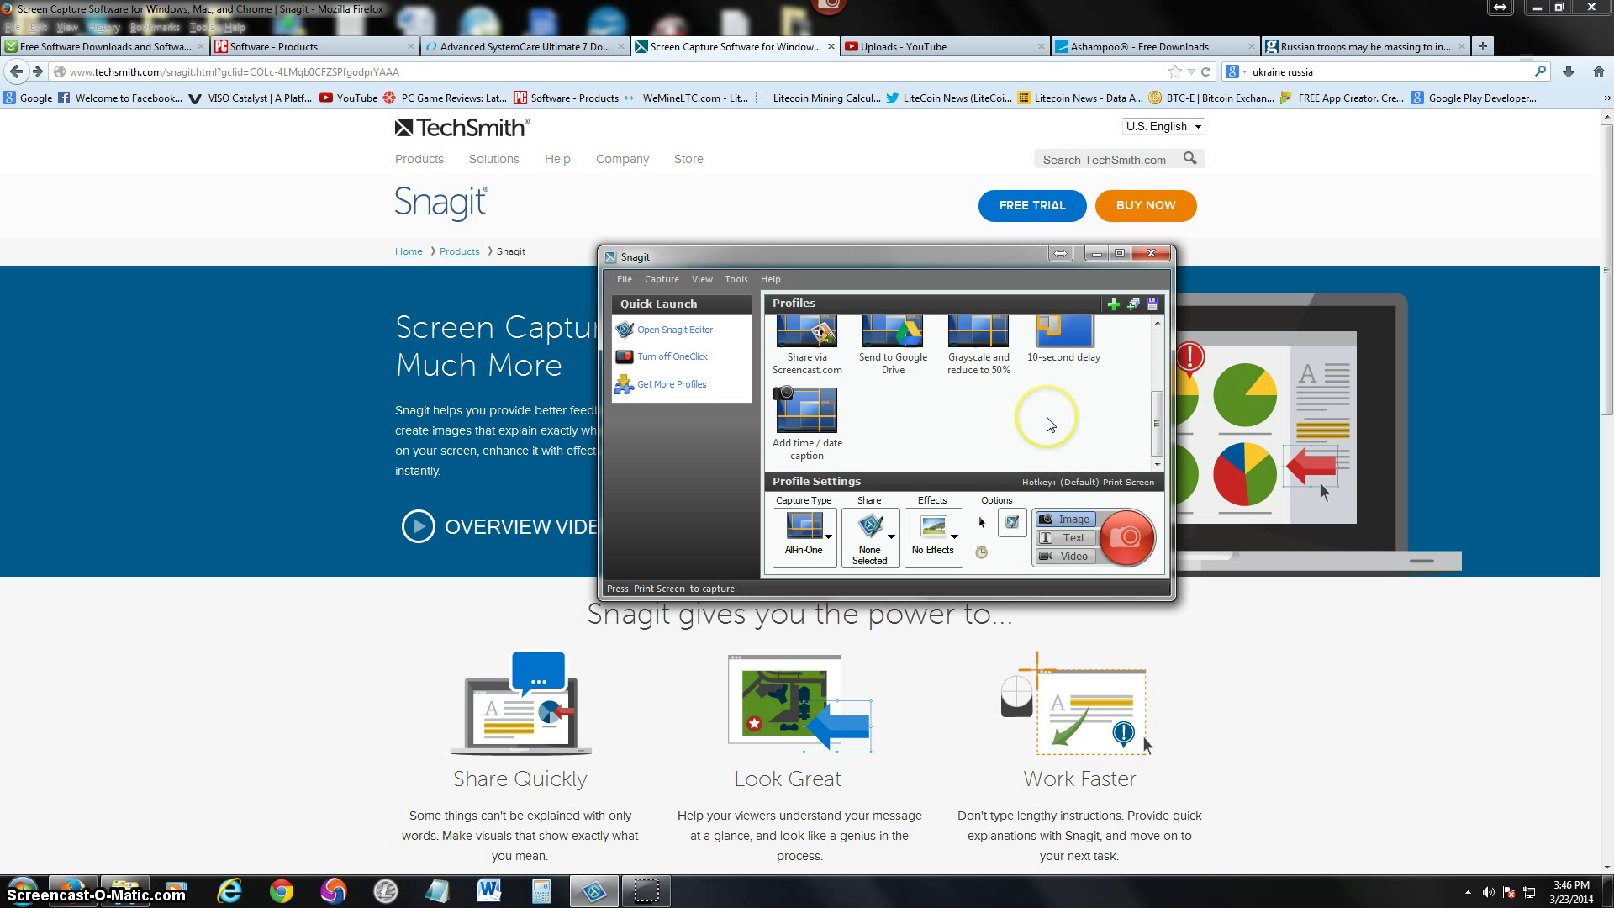
scroll(902, 423, "up", 1)
left_click_drag(914, 261, 906, 260)
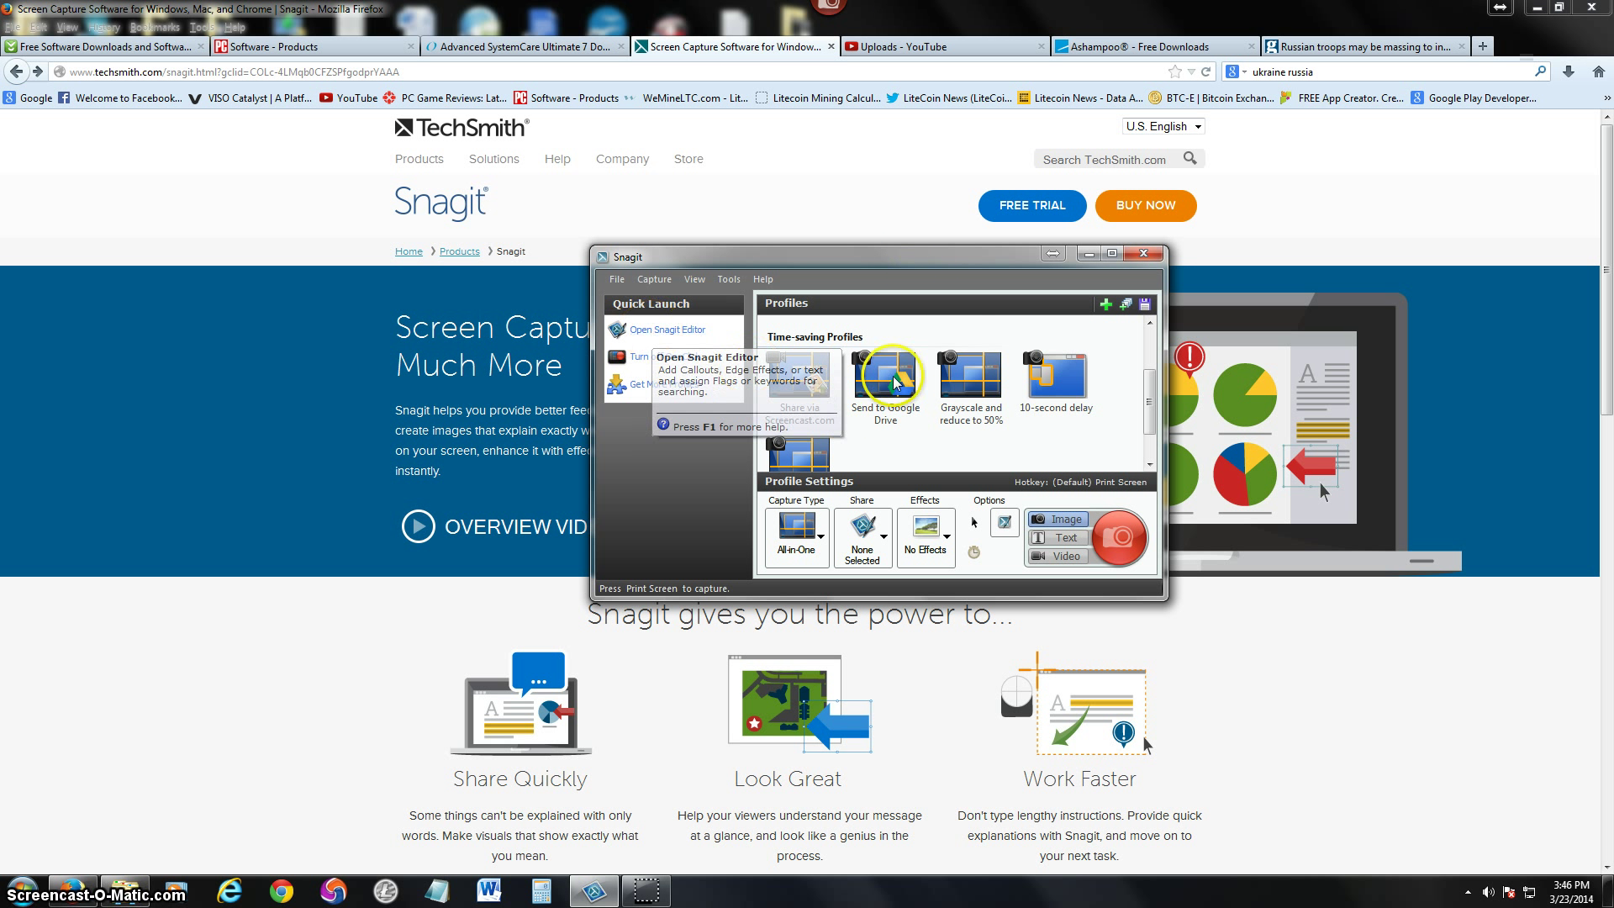
left_click_drag(883, 253, 880, 278)
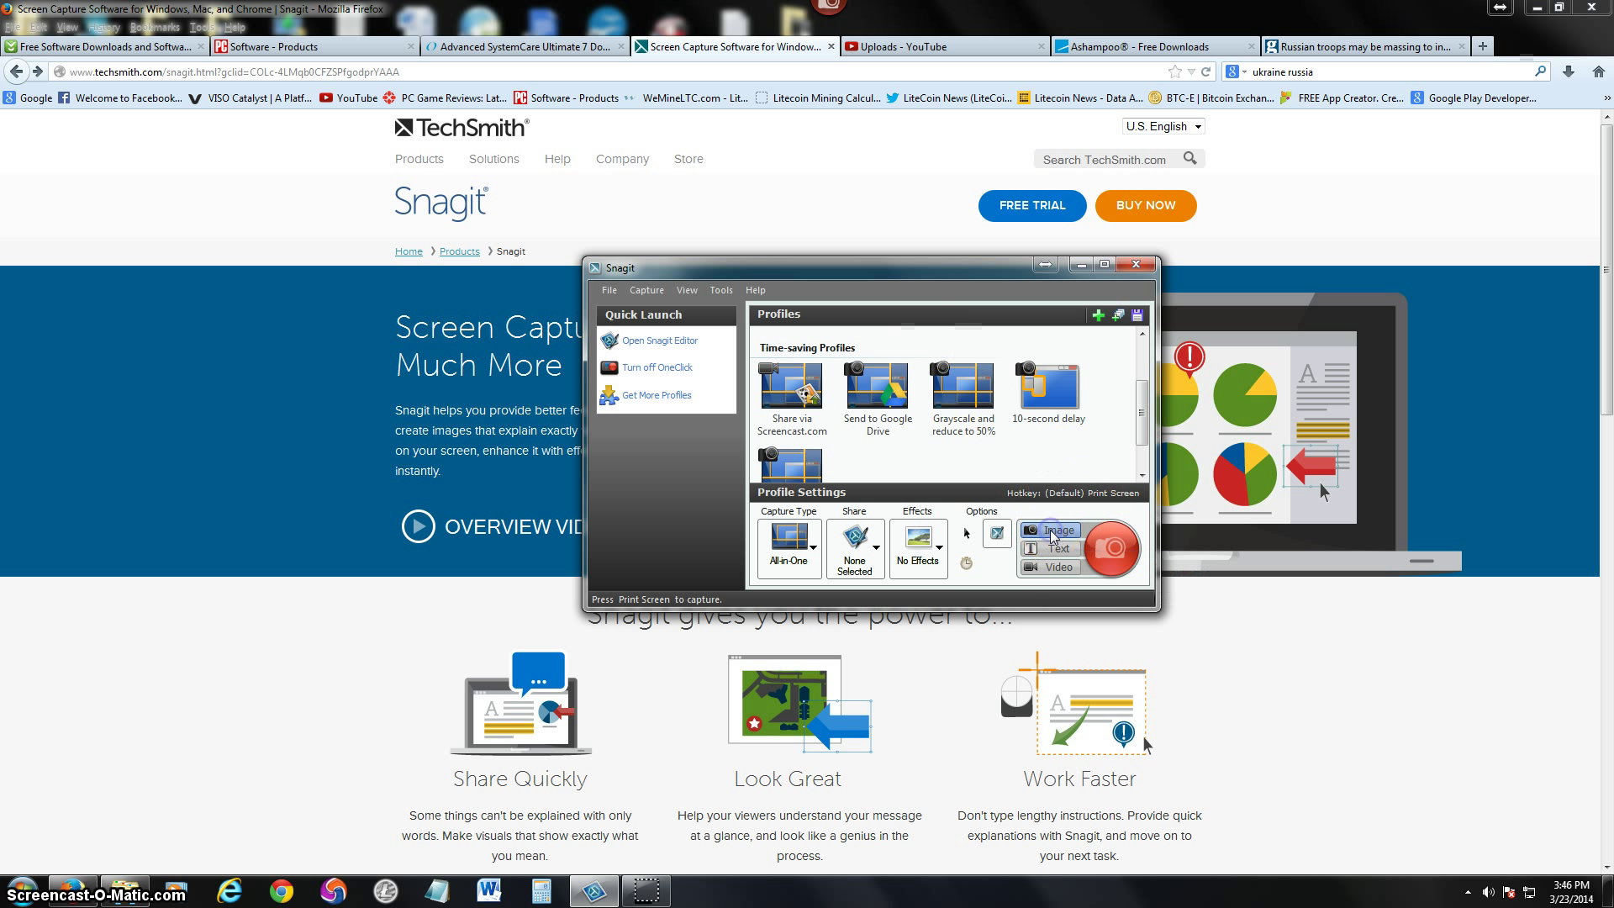
Capture a 271 x 191 region around the pie-chart illustration and send it to Snagit Editor.
left_click(1116, 553)
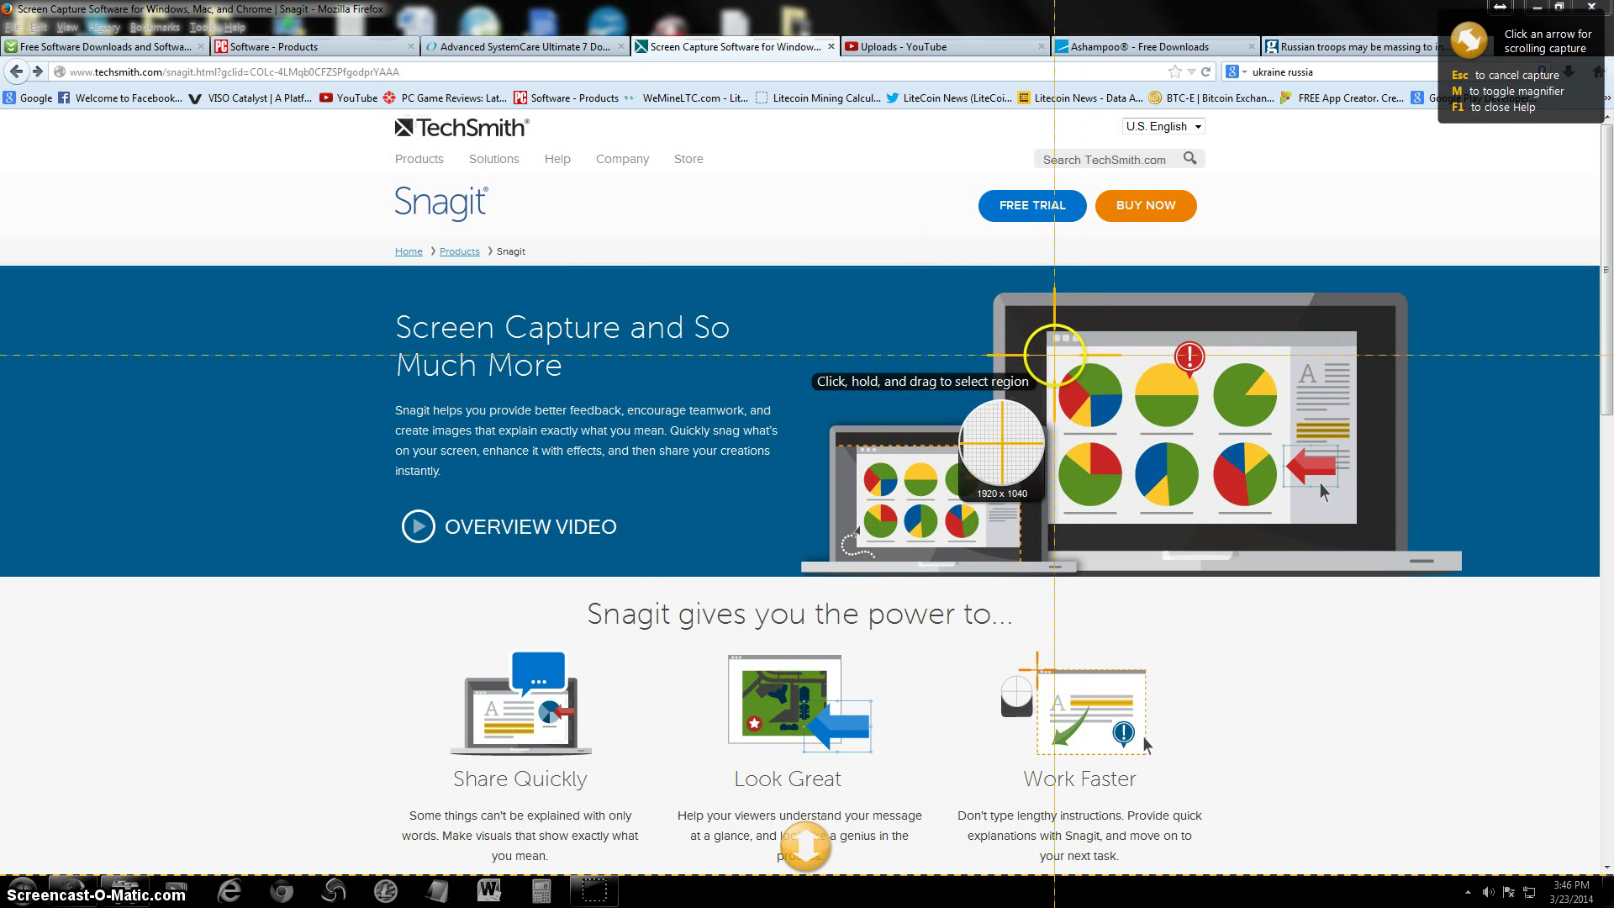
left_click_drag(1054, 360, 1262, 522)
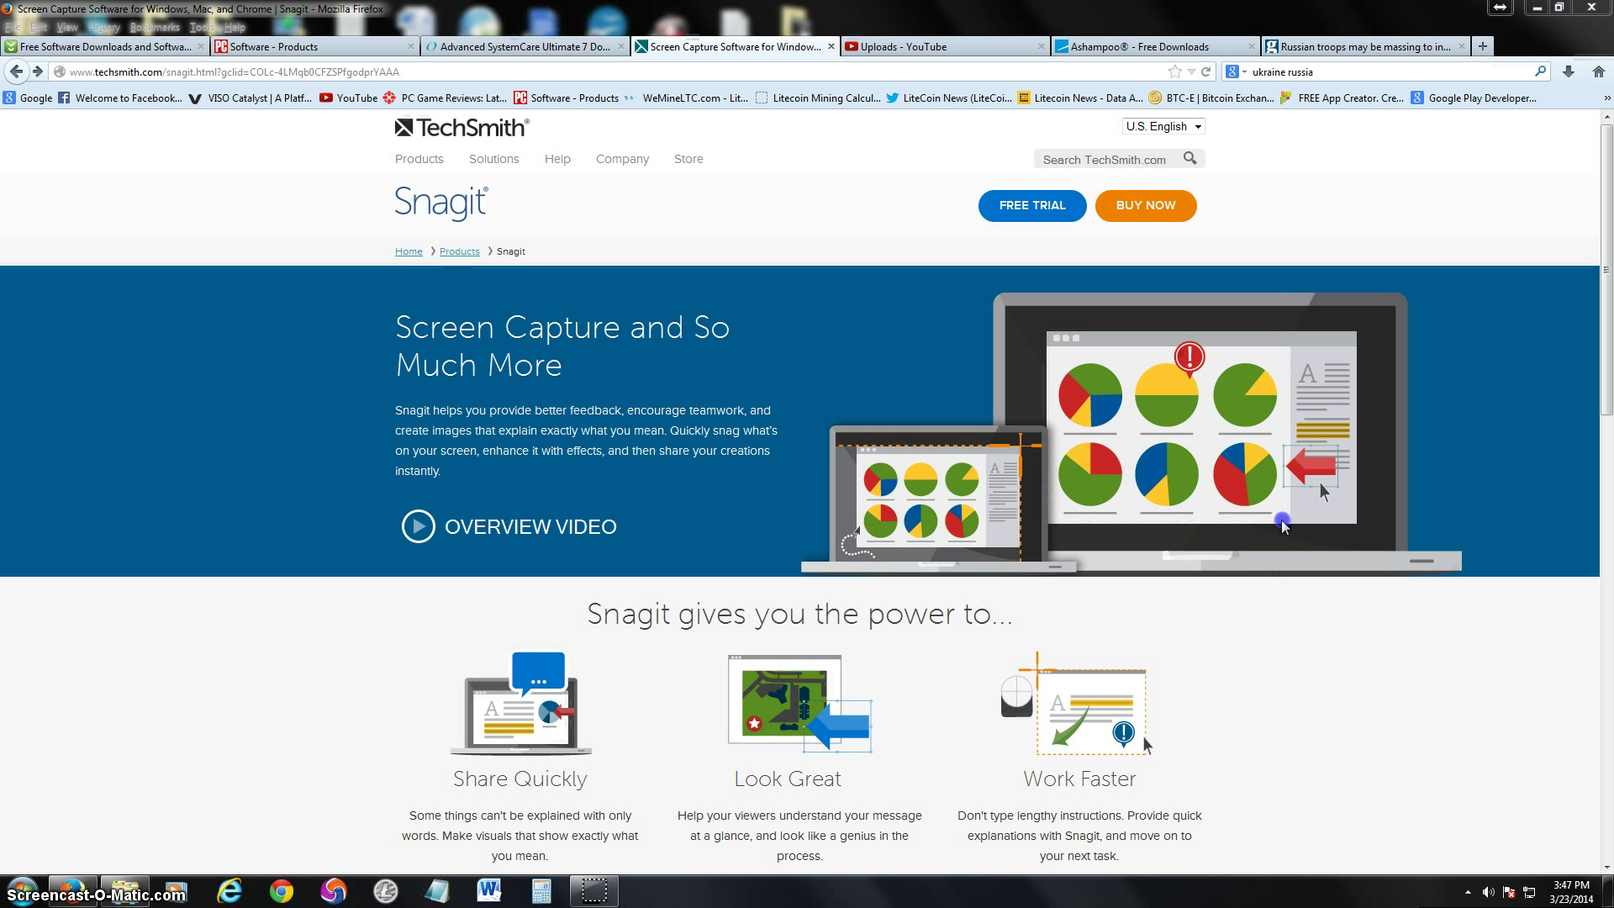
left_click(1242, 505)
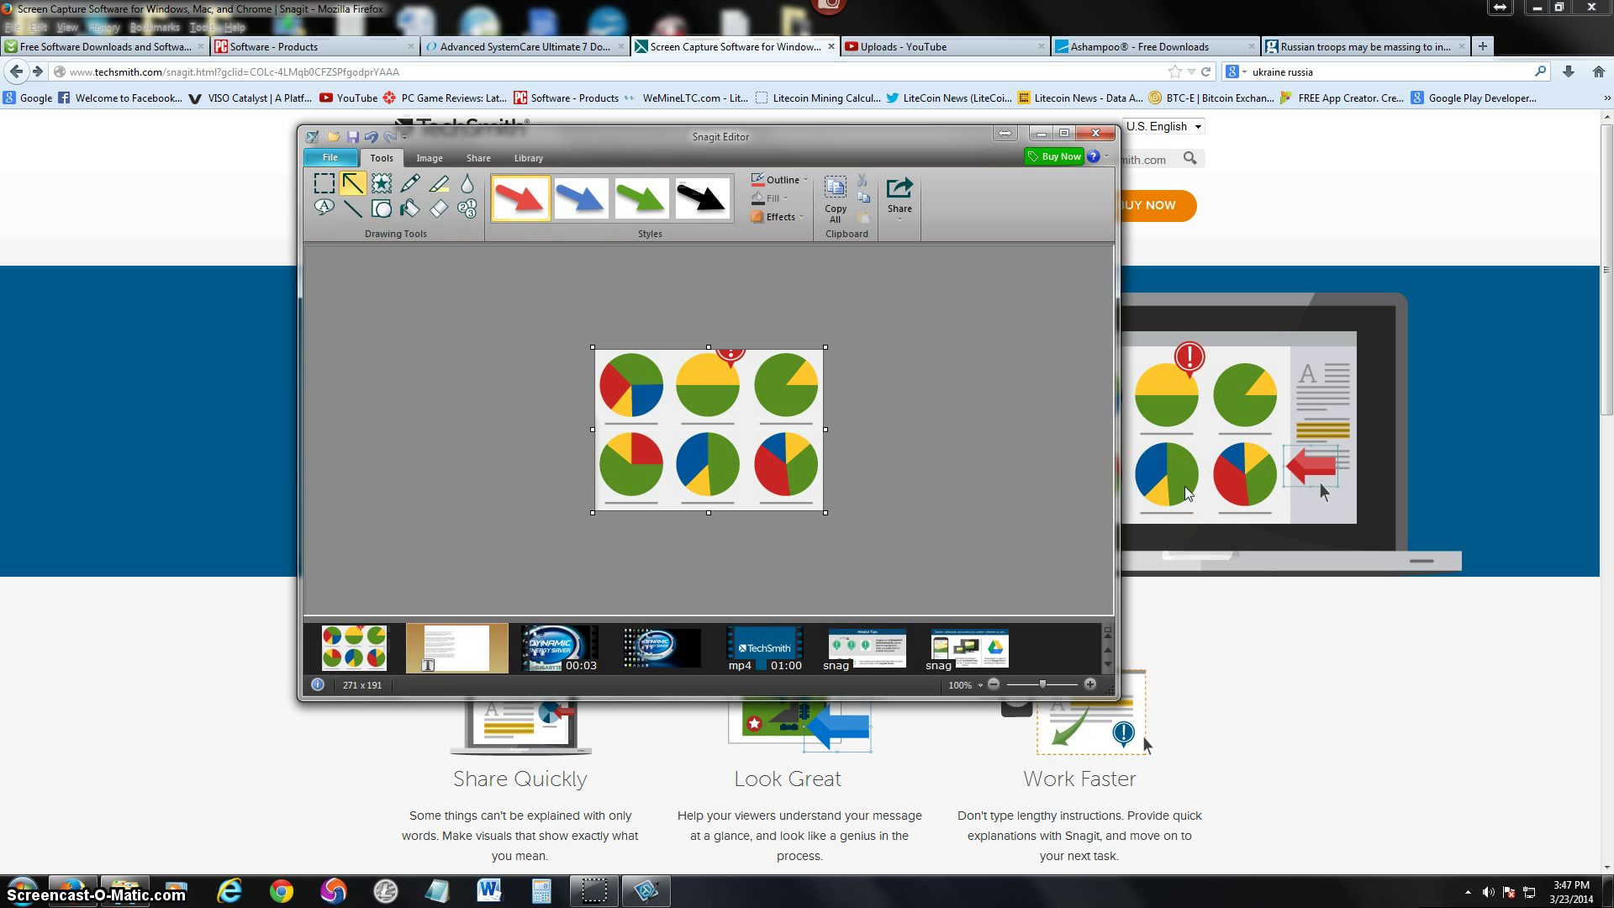
Select the 271 x 191 pie-chart capture in the Editor tray and shift the Editor down-left.
left_click(789, 456)
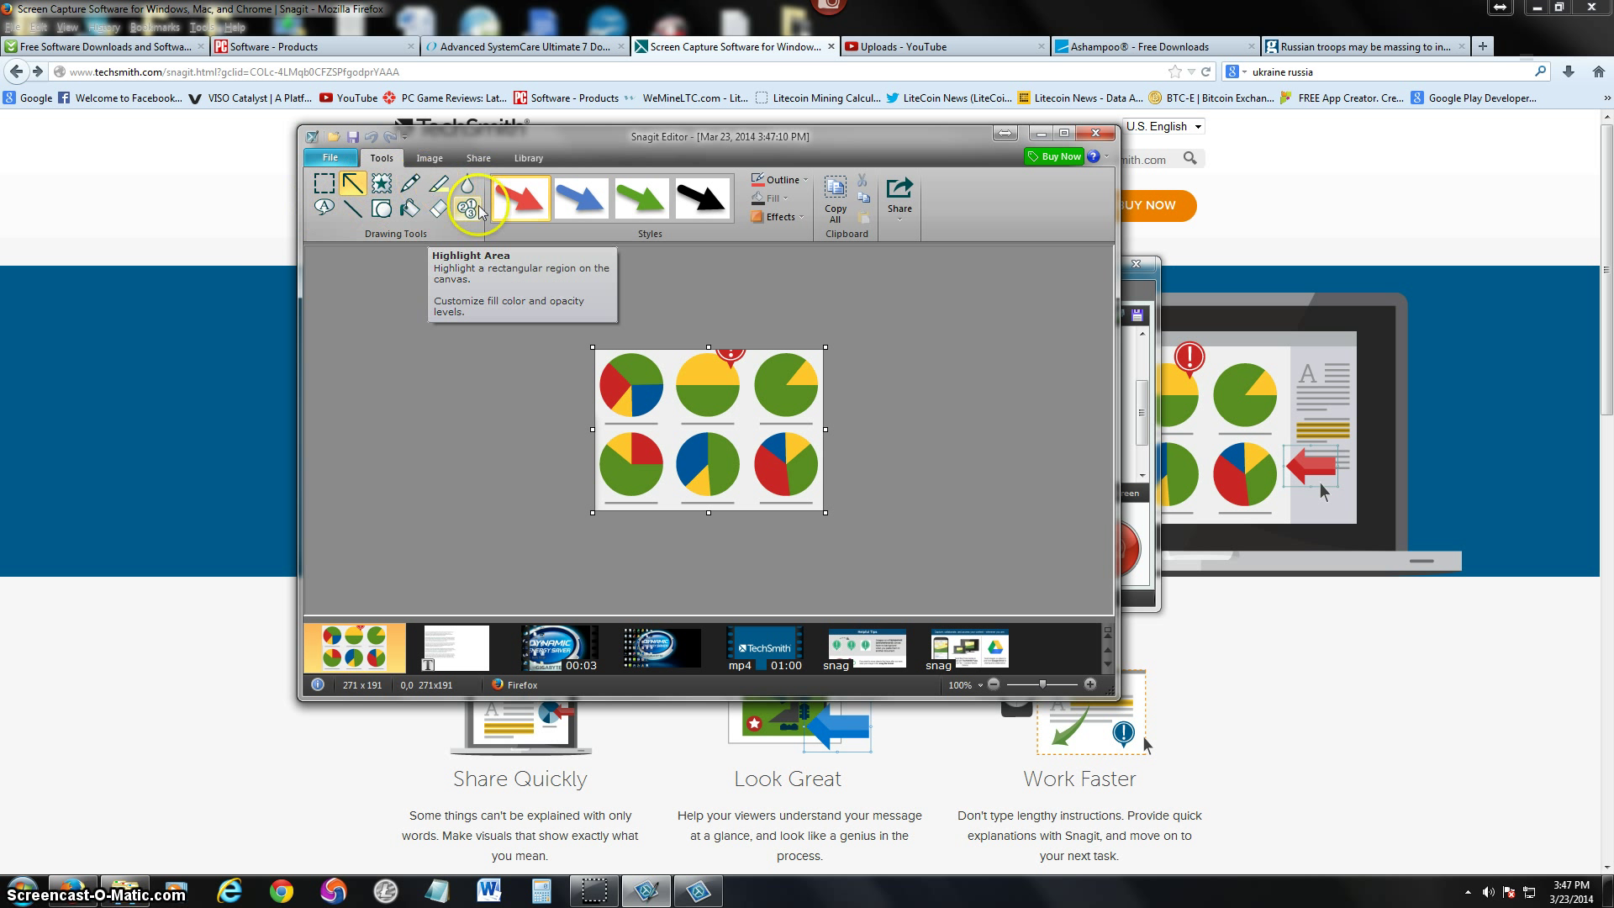
left_click_drag(690, 154, 652, 174)
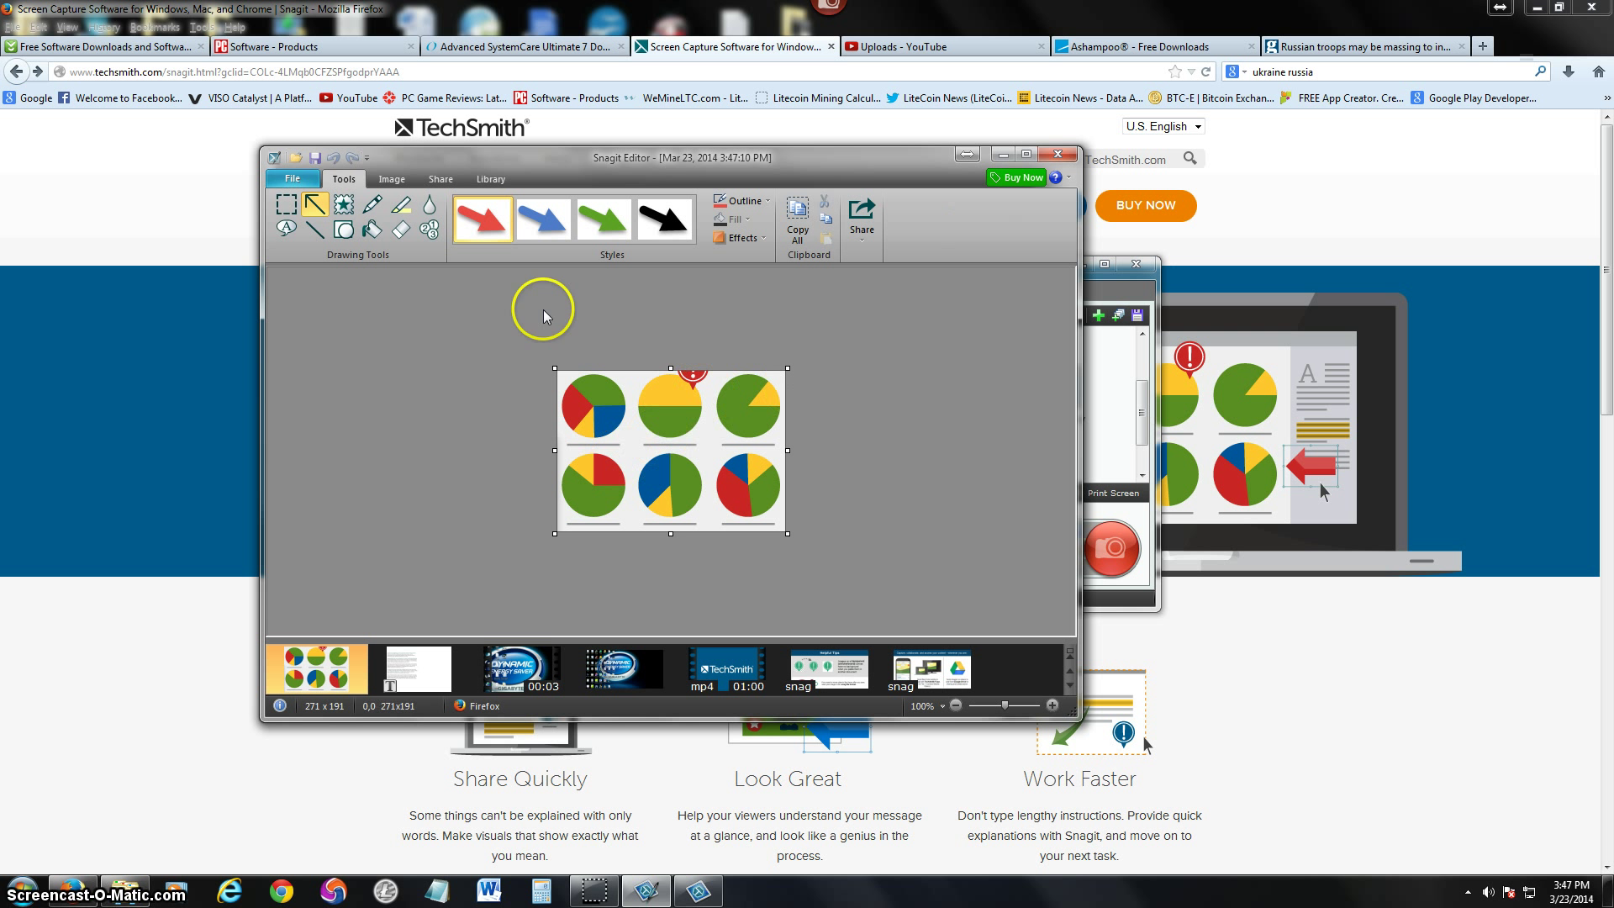
left_click(292, 180)
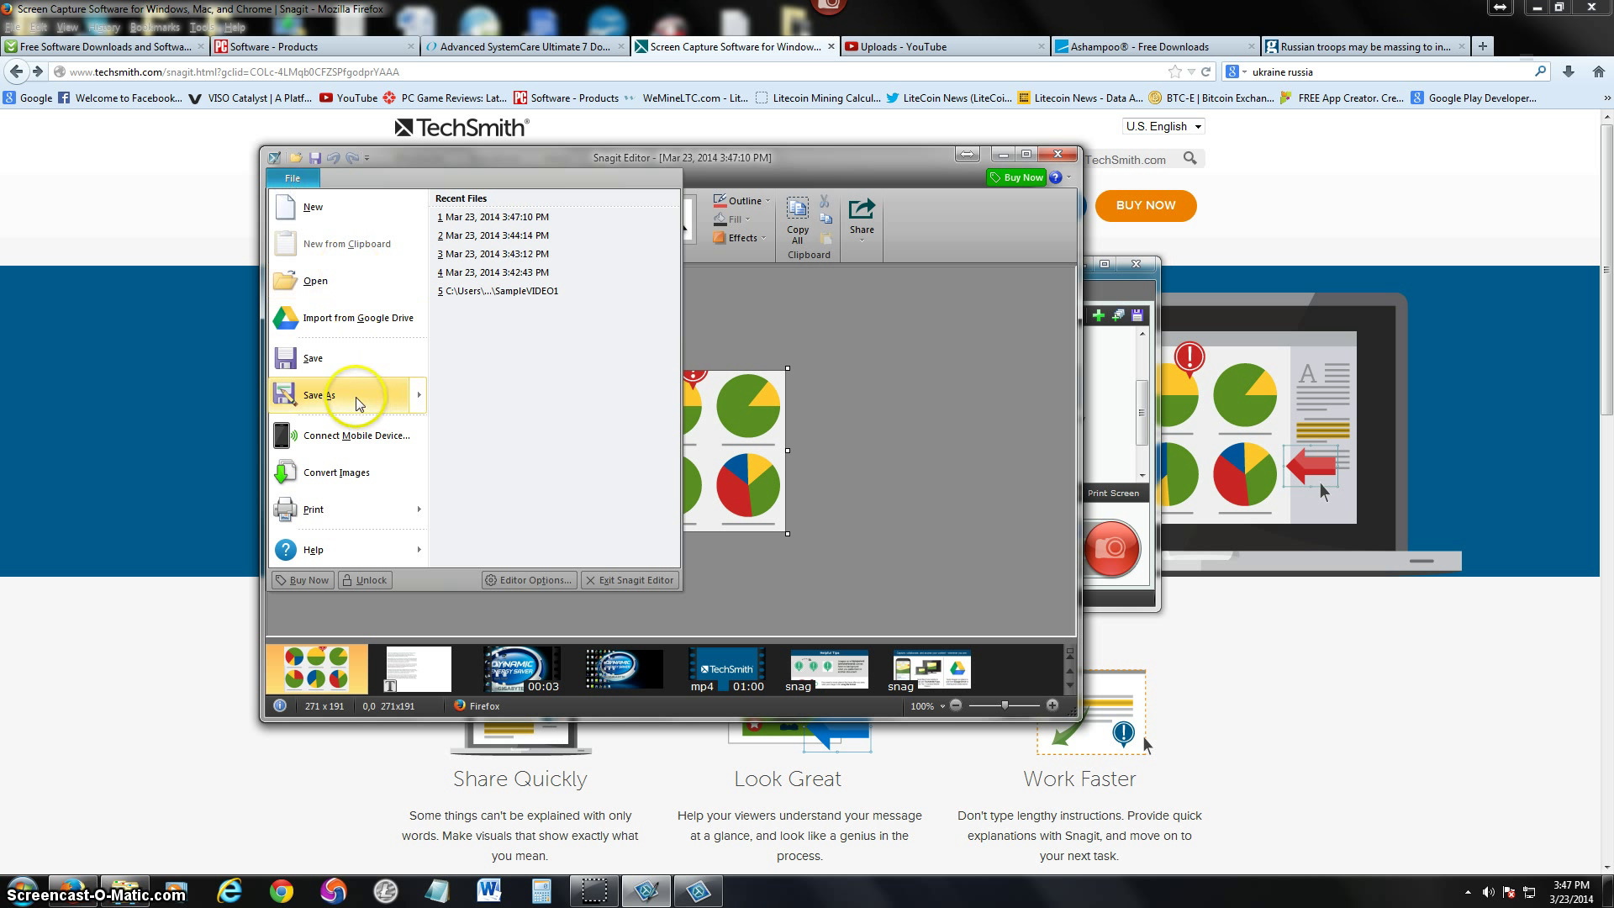
mouse_move(362, 414)
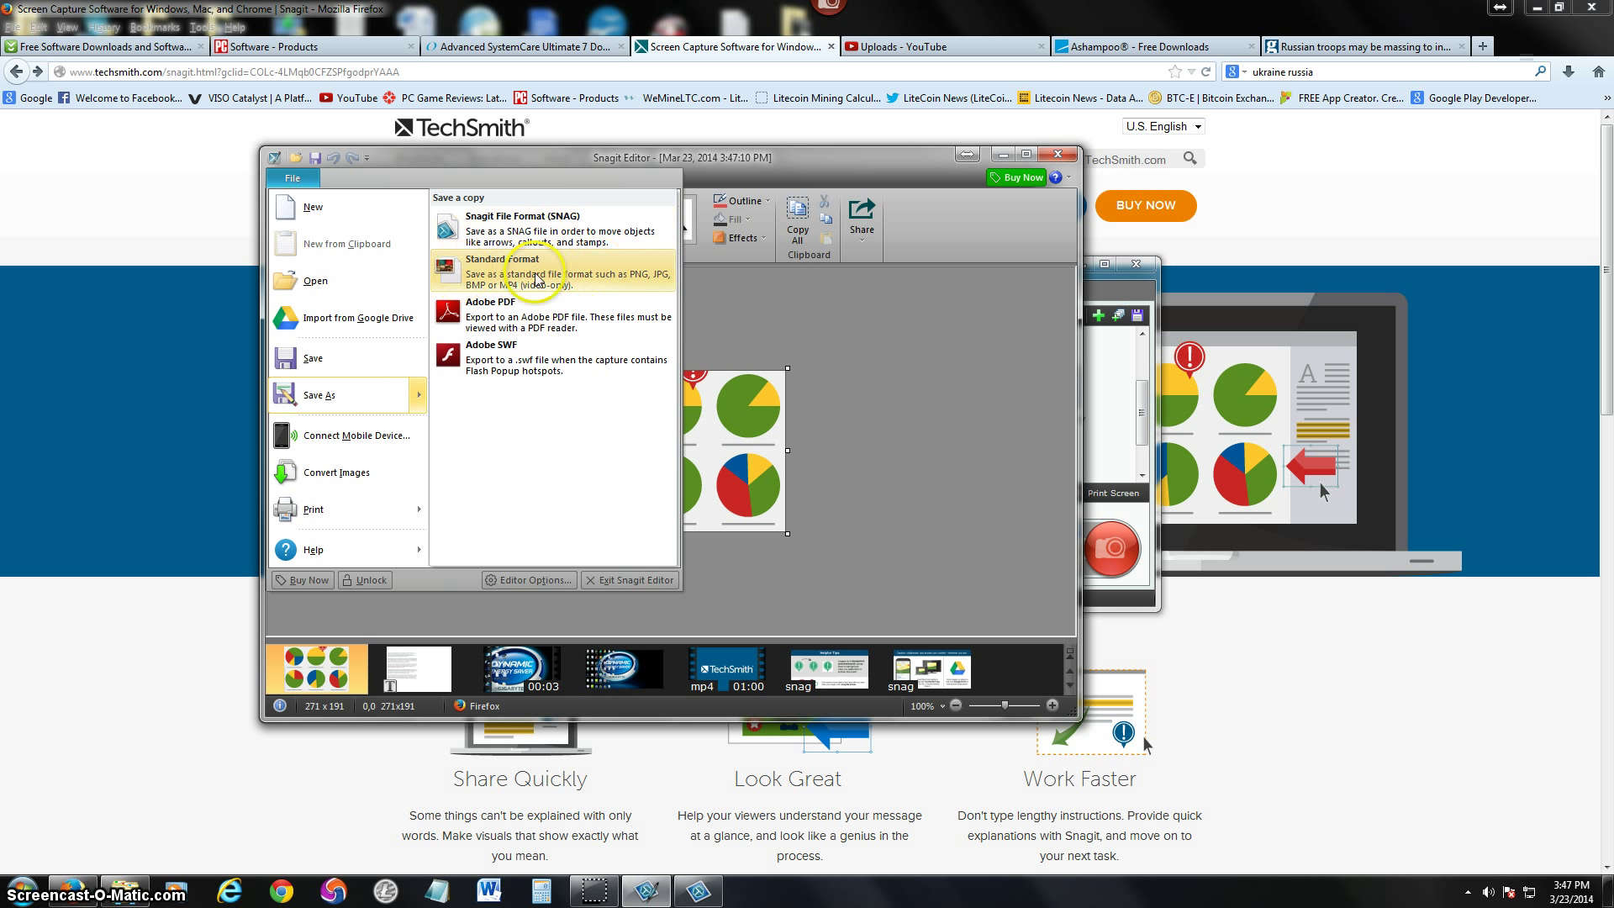
left_click(500, 278)
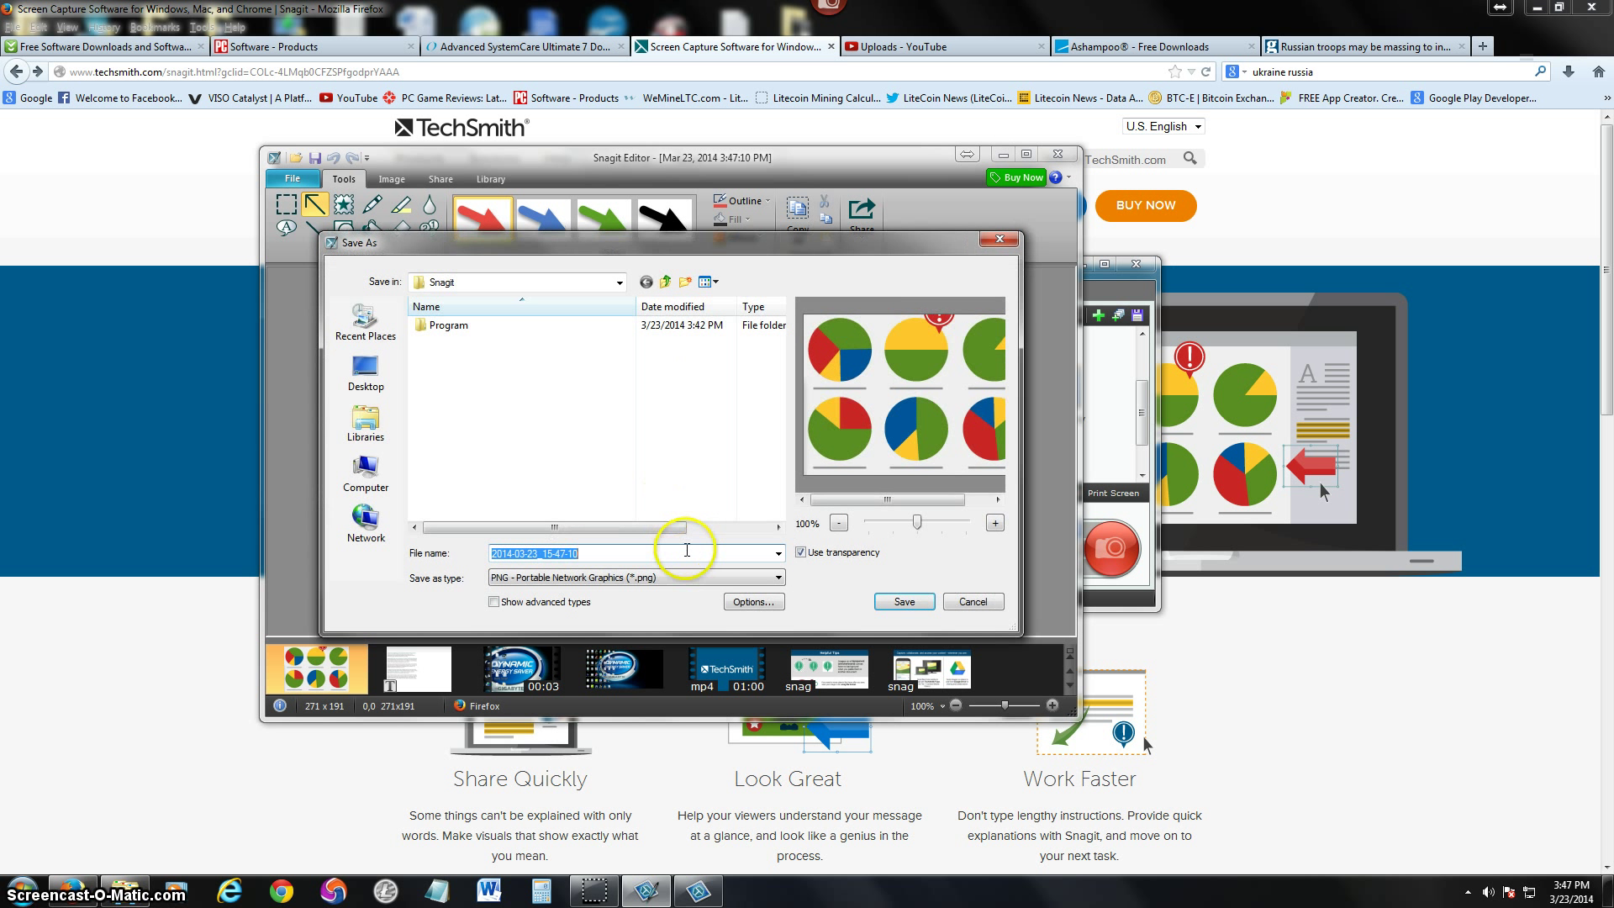
left_click(592, 577)
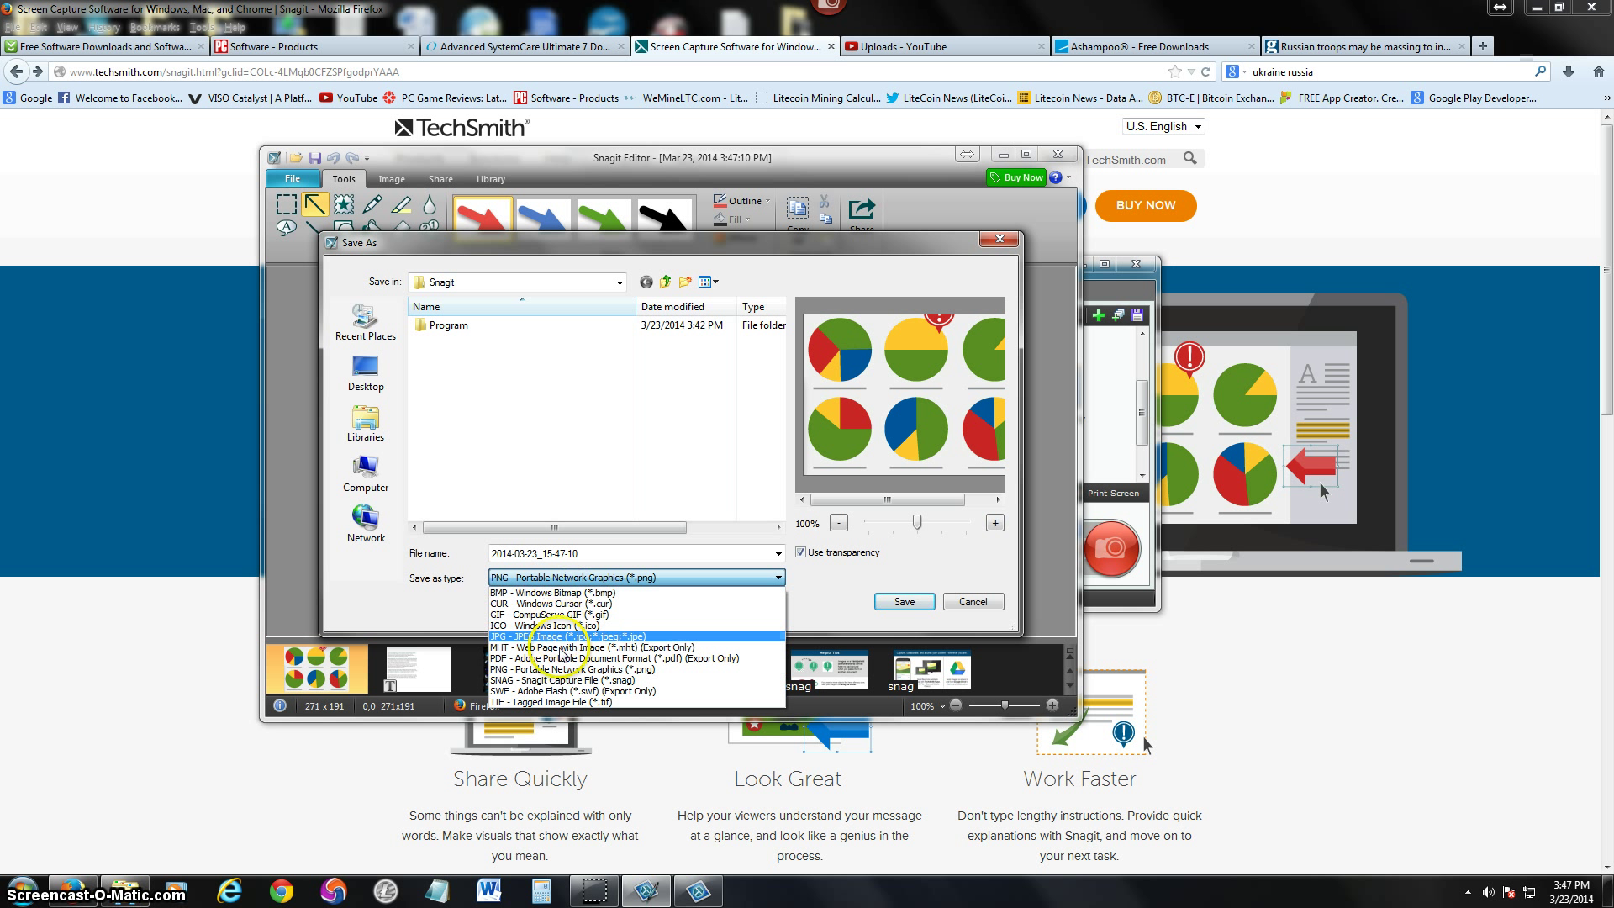
left_click(555, 671)
left_click(552, 661)
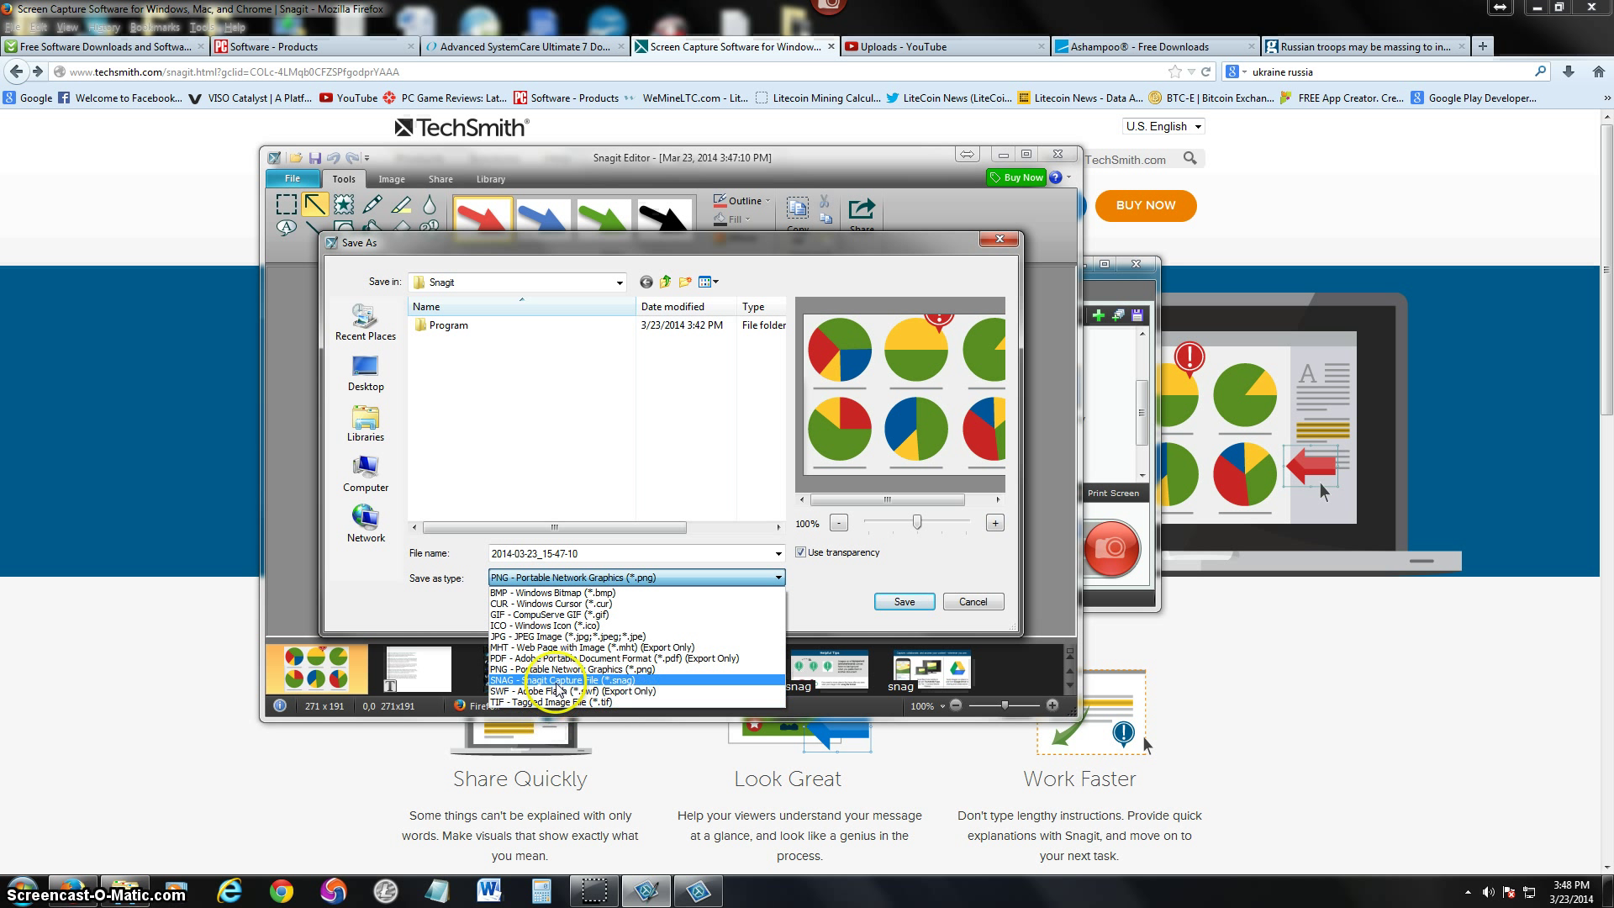
left_click(557, 692)
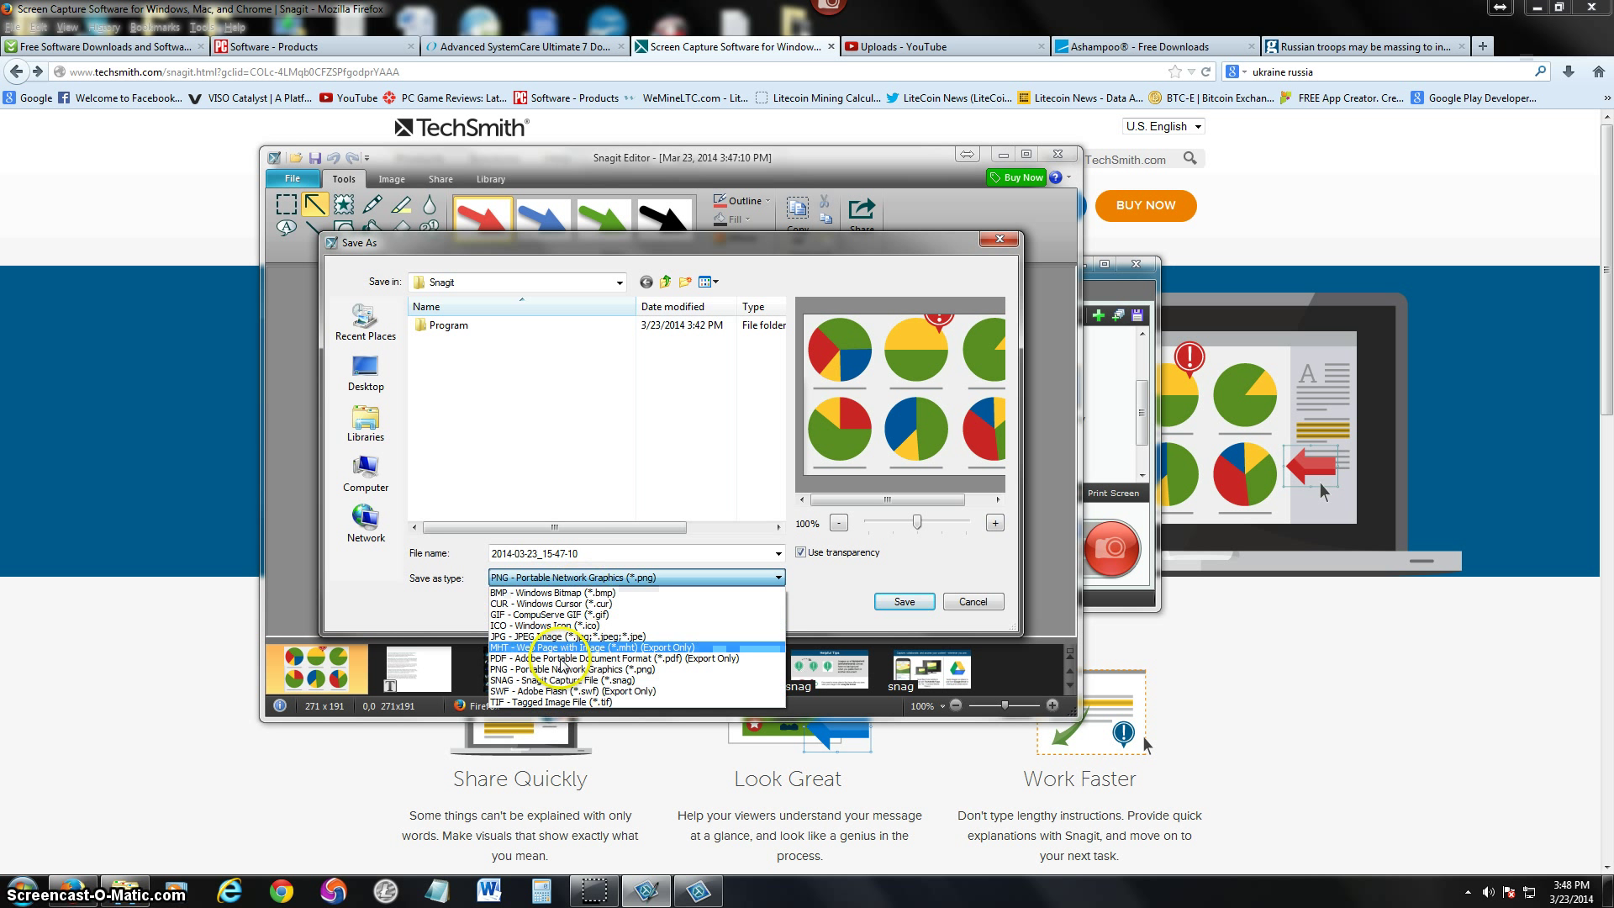
left_click(580, 485)
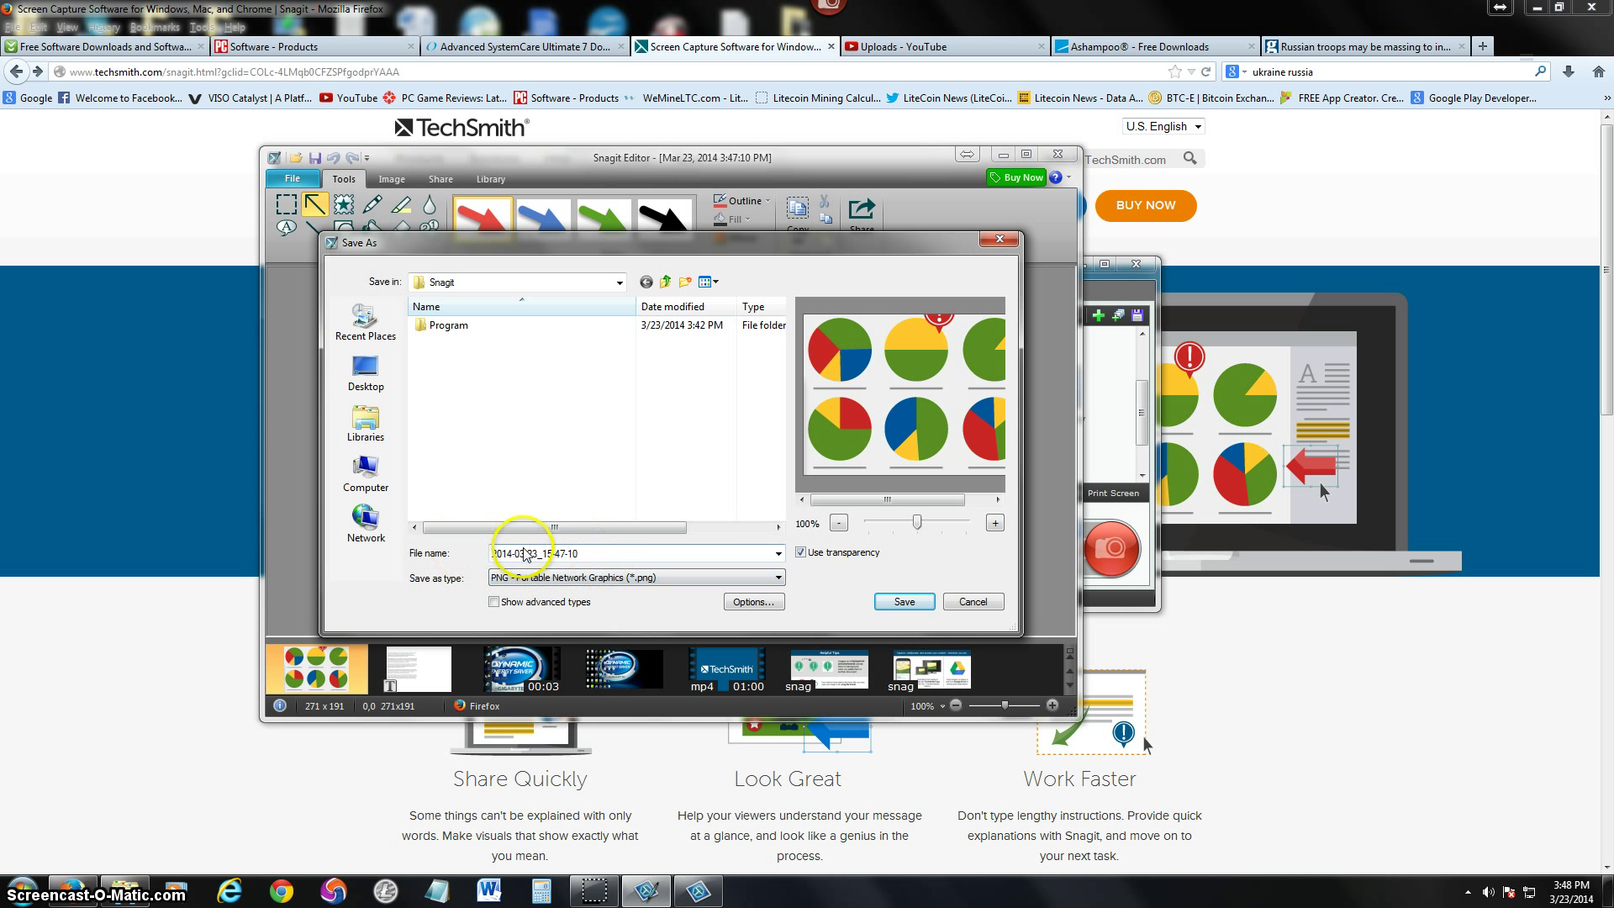
left_click(972, 602)
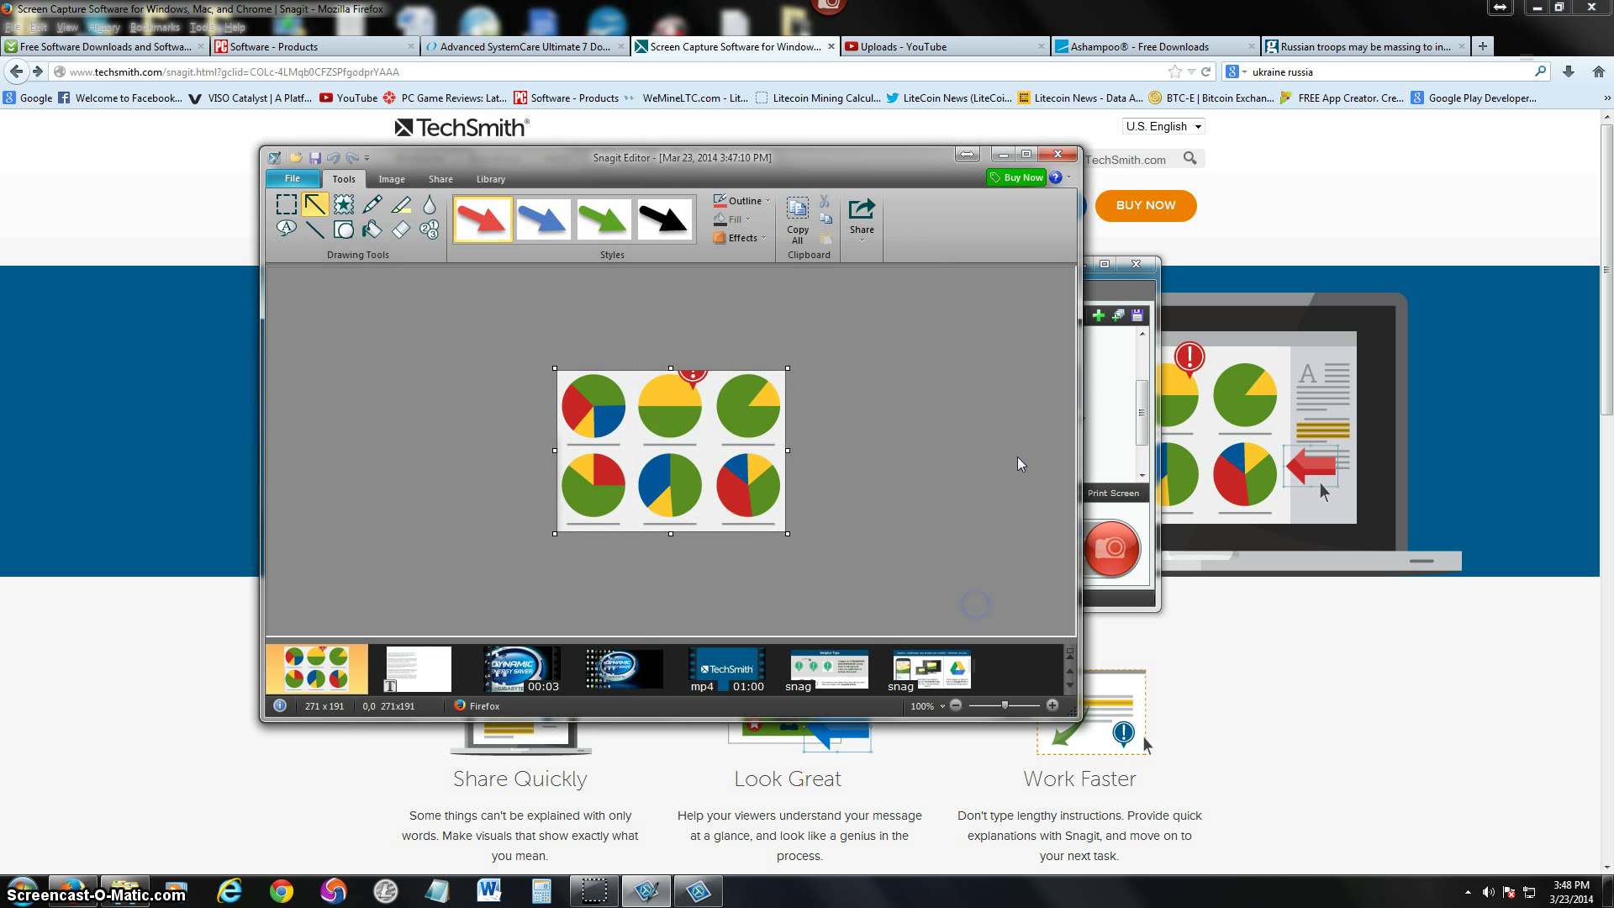
Close Snagit Editor, pick Text mode and the Image profile, then show the Guardian article.
left_click(1058, 157)
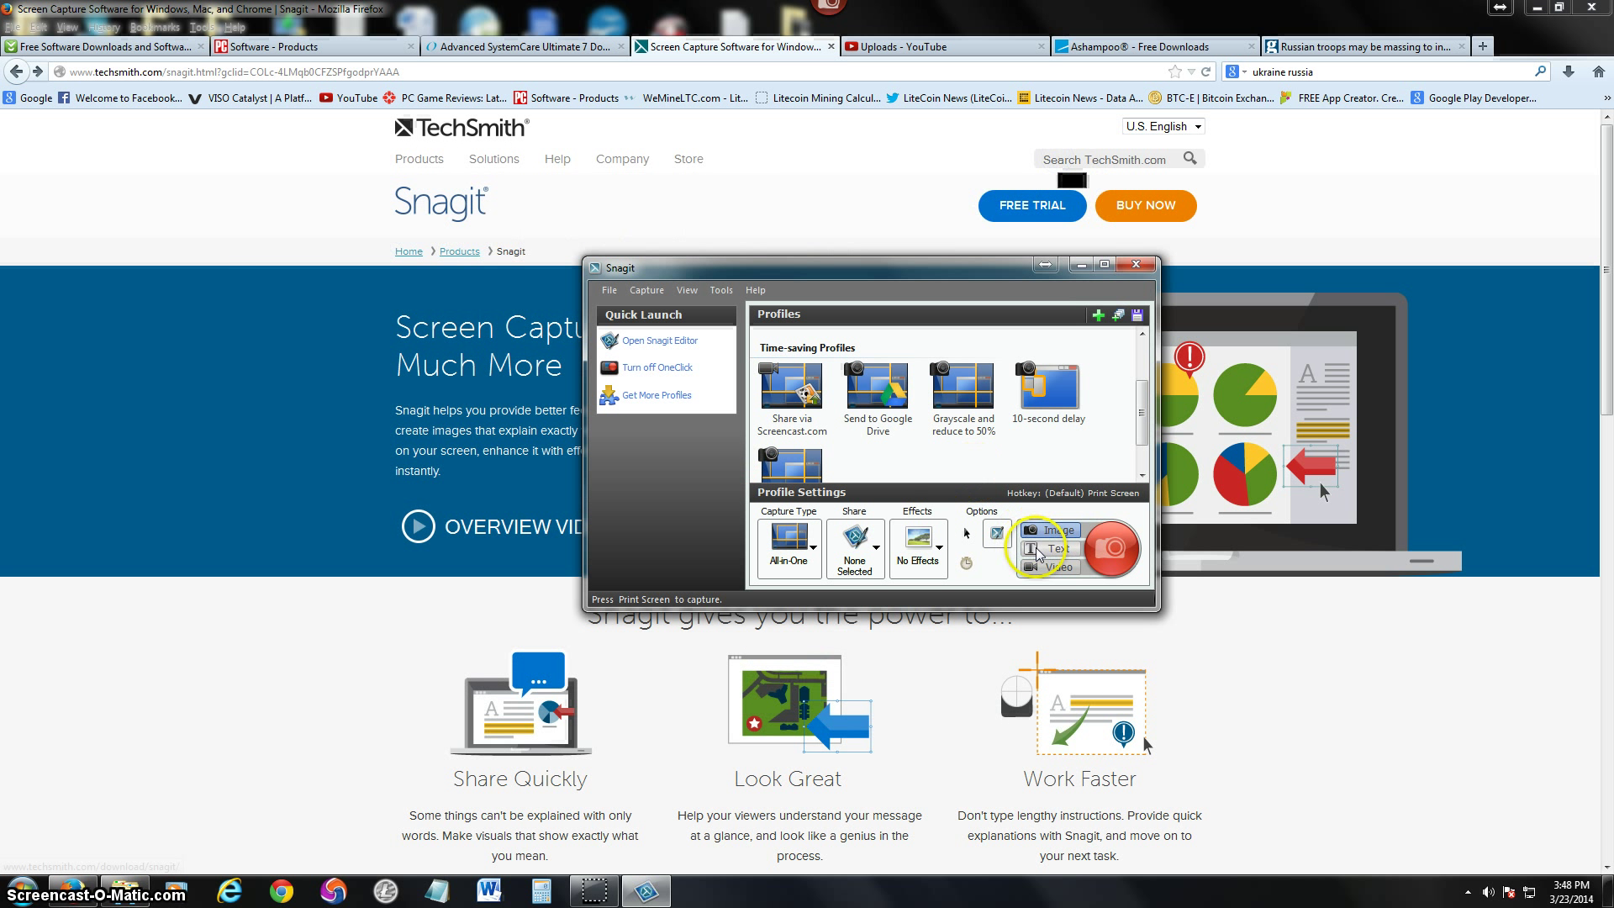
left_click(1039, 551)
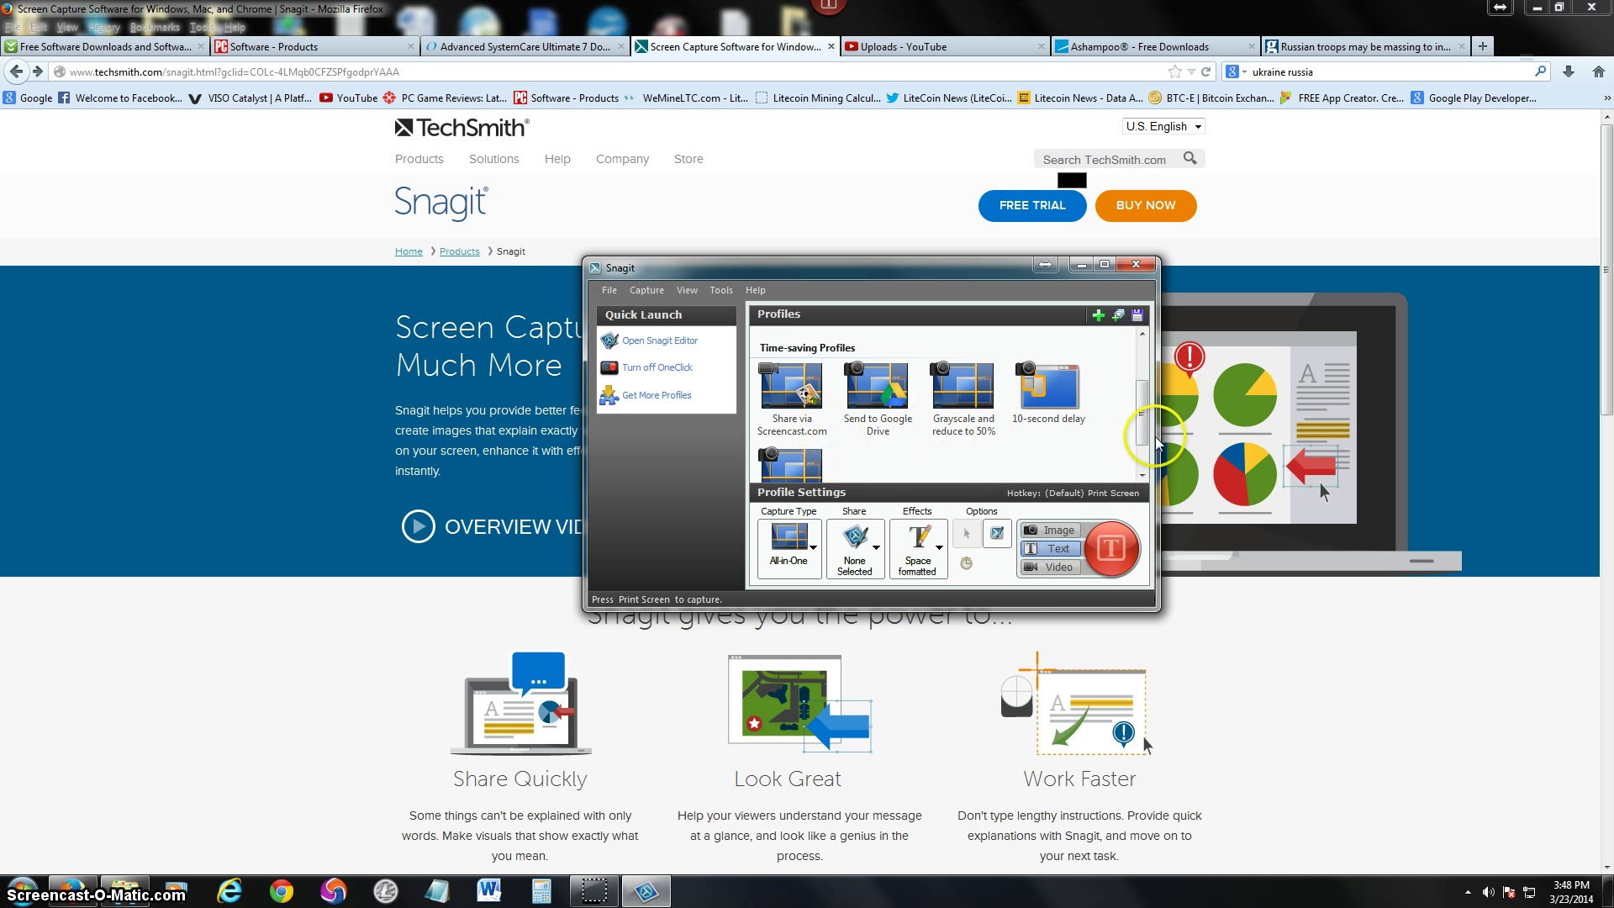
scroll(1142, 412, "up", 3)
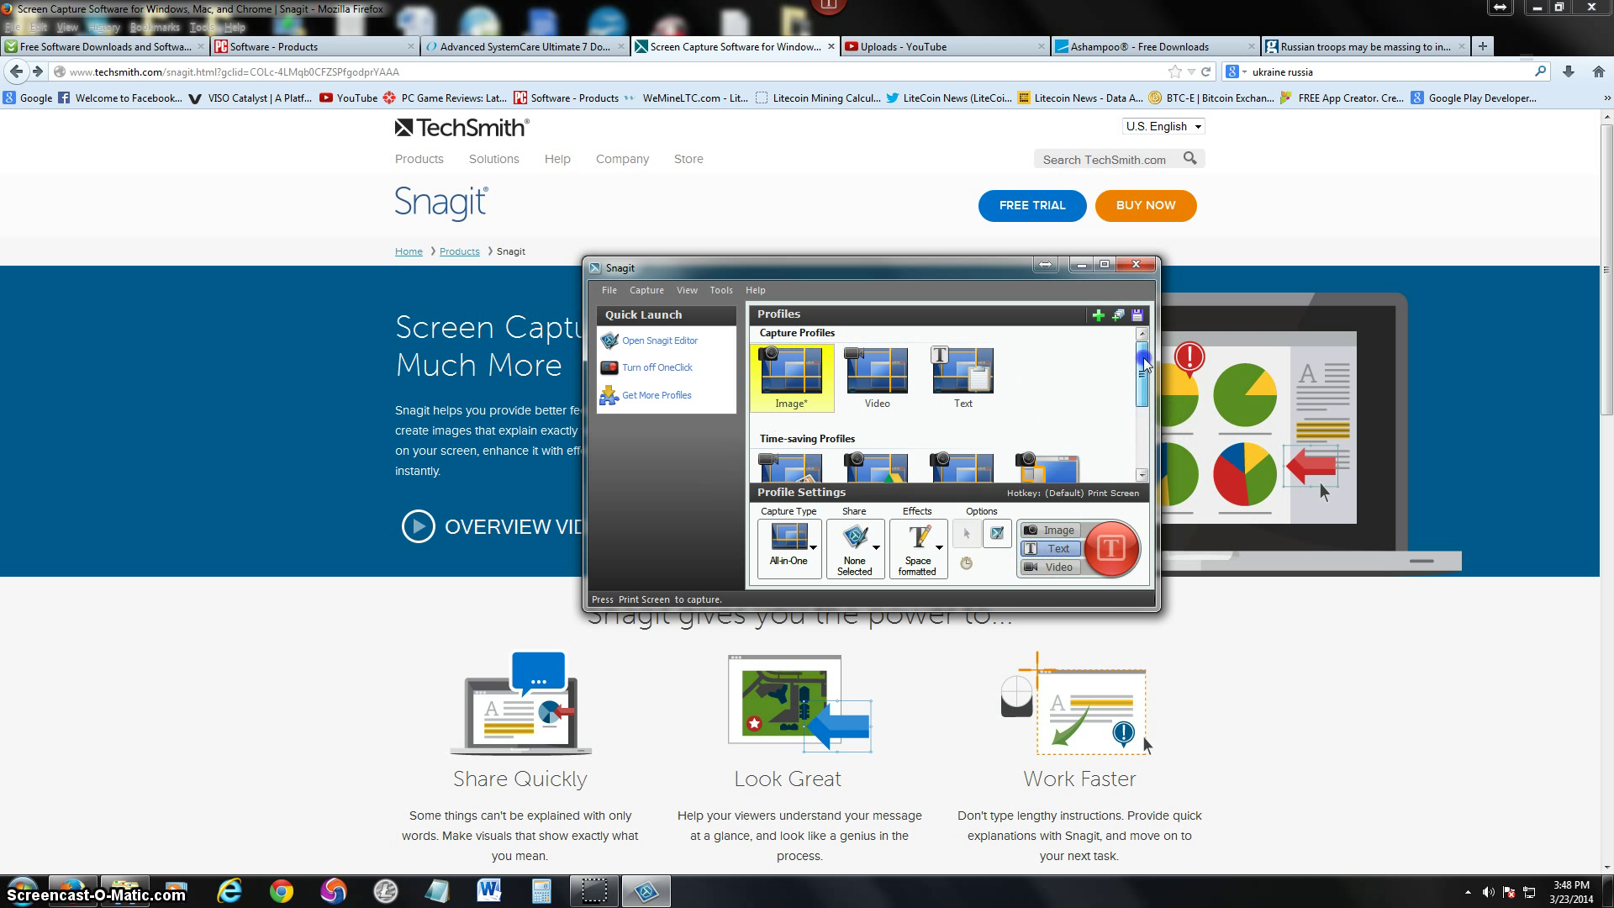
left_click(795, 375)
left_click(1295, 46)
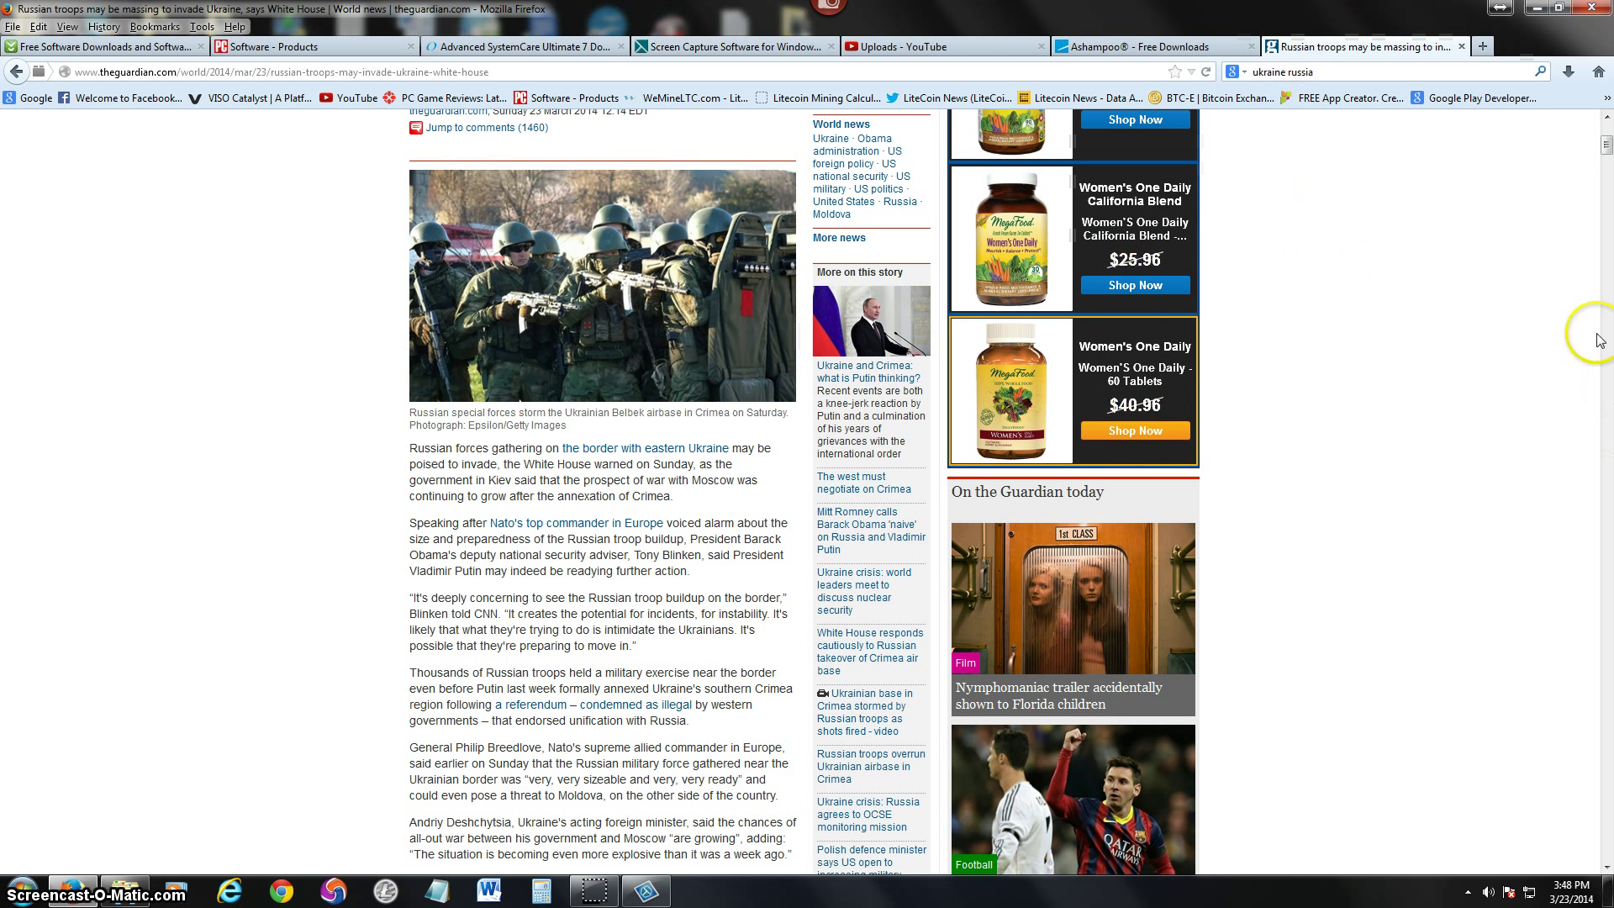
Scroll through the Guardian article and comments, then return to the article's body text.
left_click_drag(1606, 134, 1606, 118)
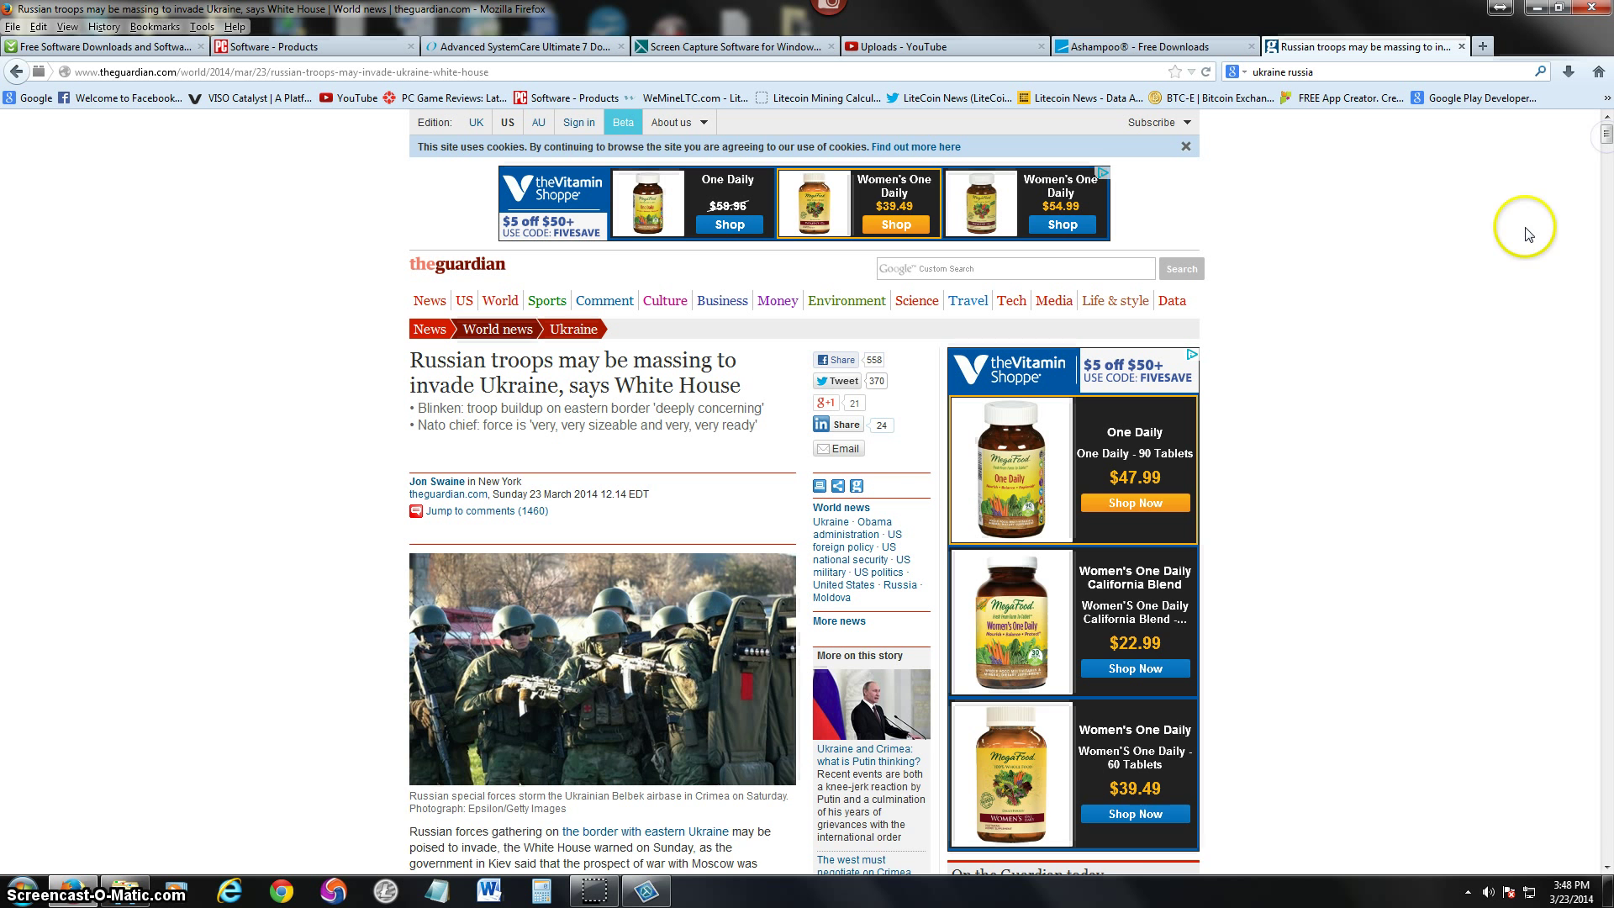
scroll(1519, 280, "down", 2)
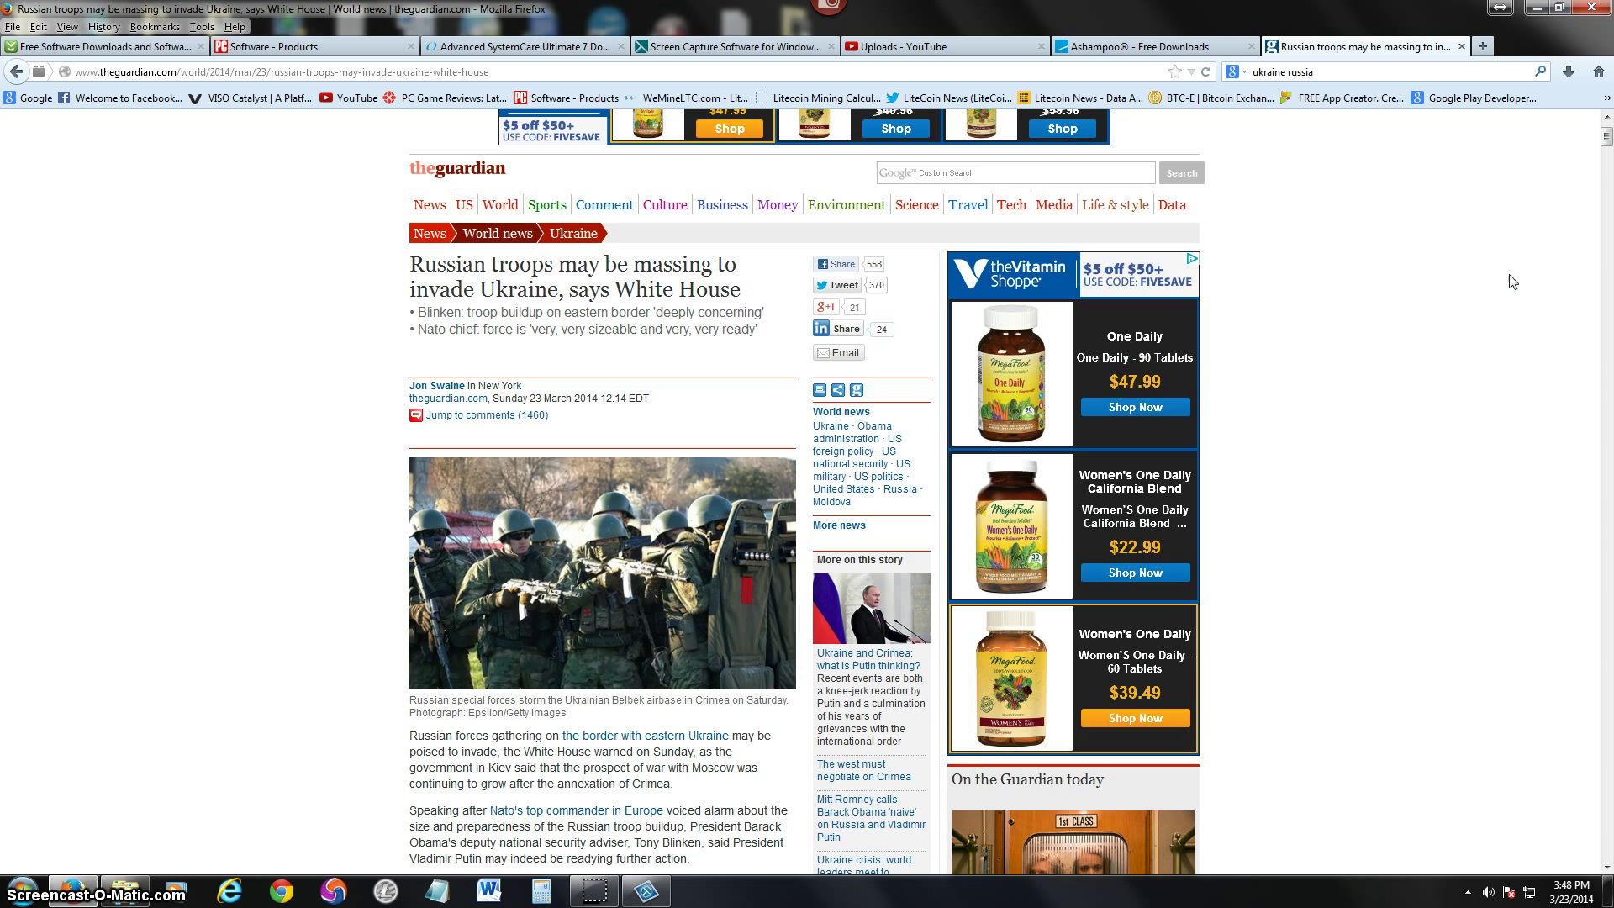
left_click(1506, 282)
middle_click(1489, 288)
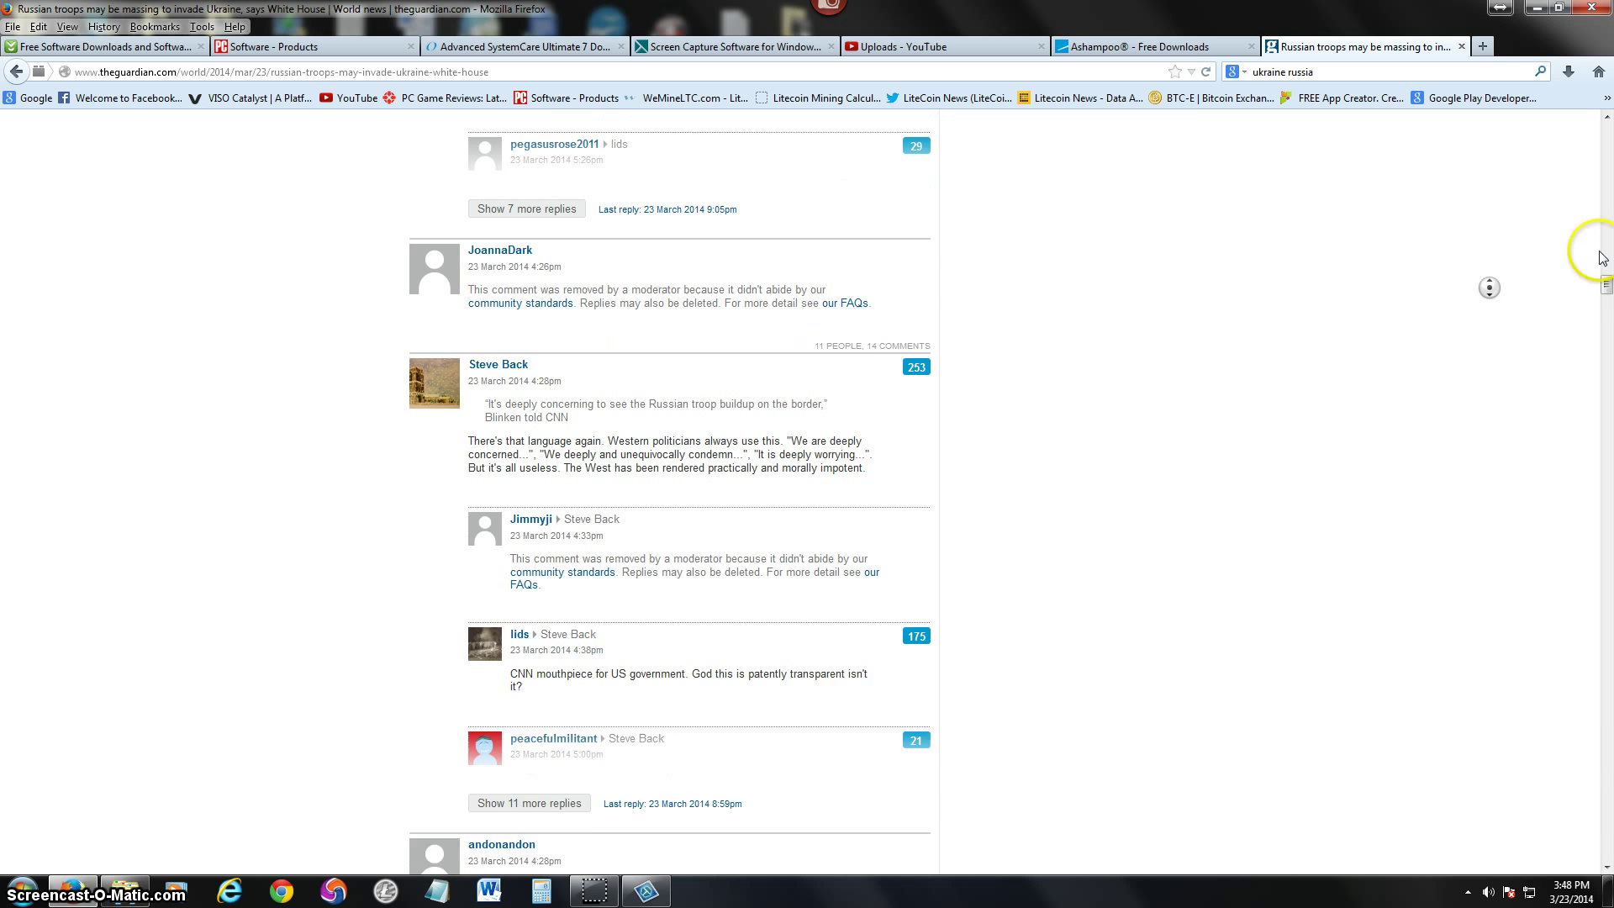
left_click(1606, 286)
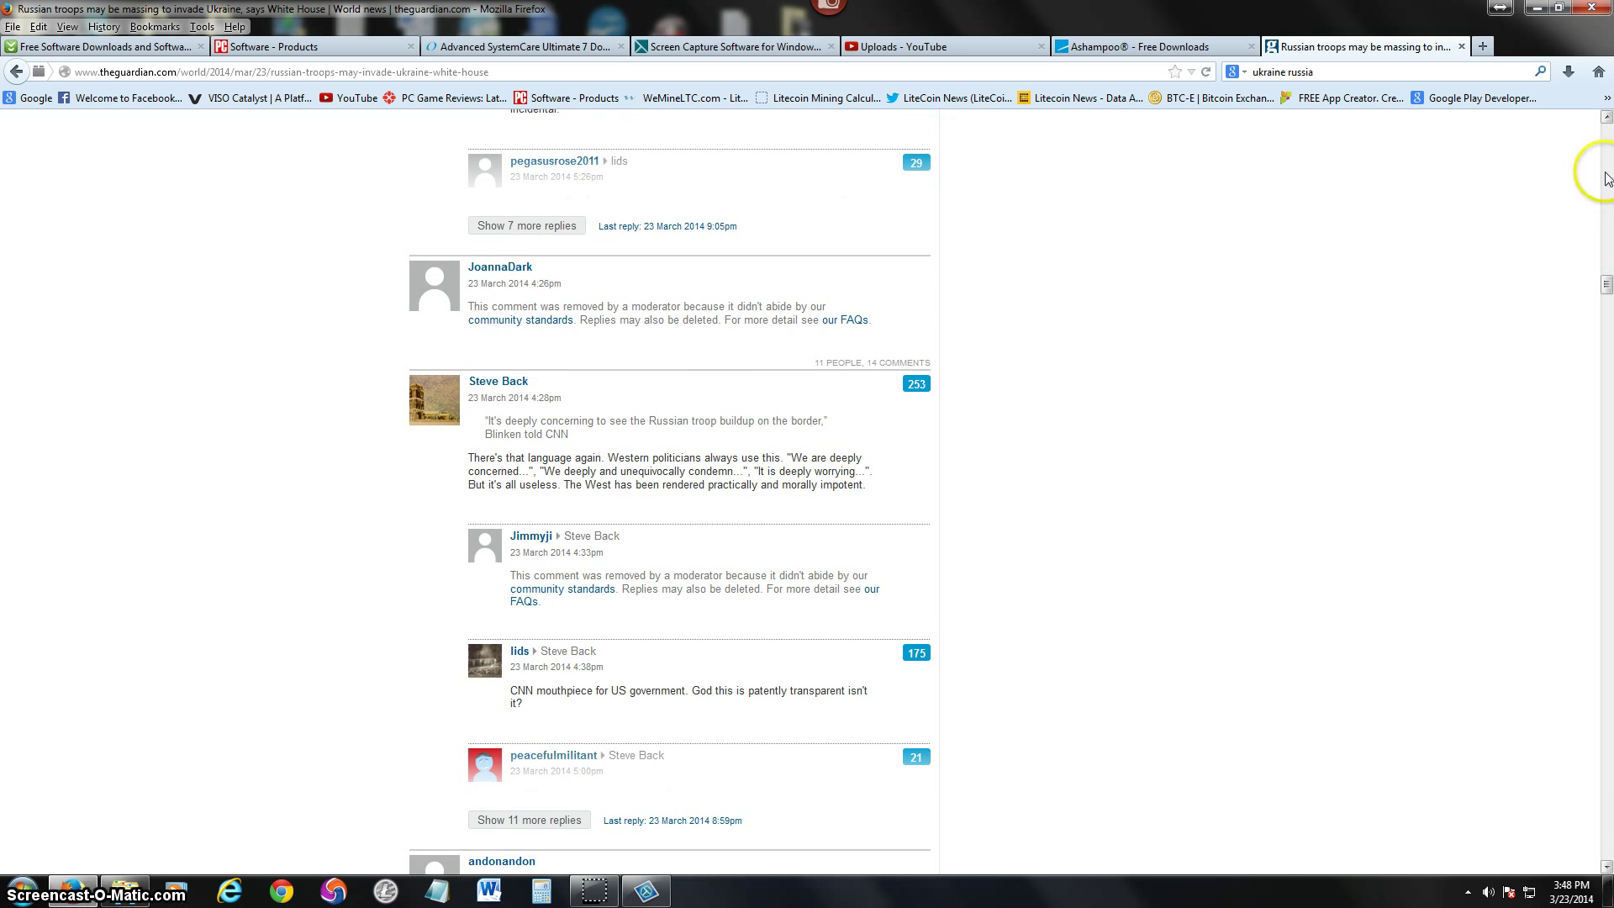
left_click_drag(1607, 283, 1607, 157)
Switch Snagit to Text capture and capture the Guardian article's paragraphs as text.
left_click(647, 891)
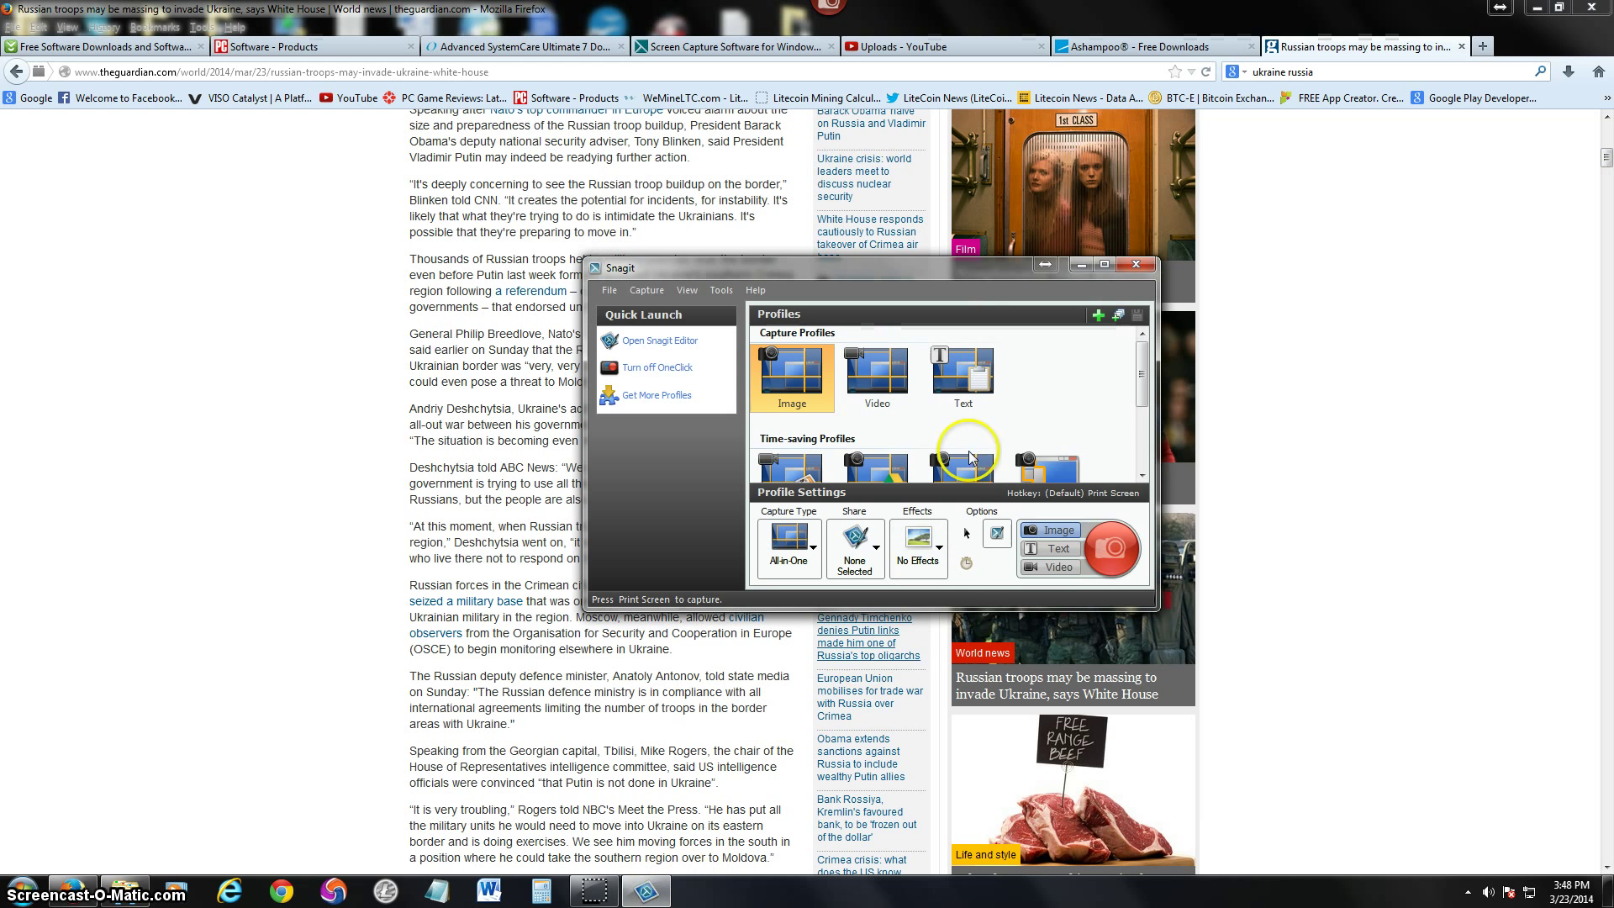
left_click(1058, 548)
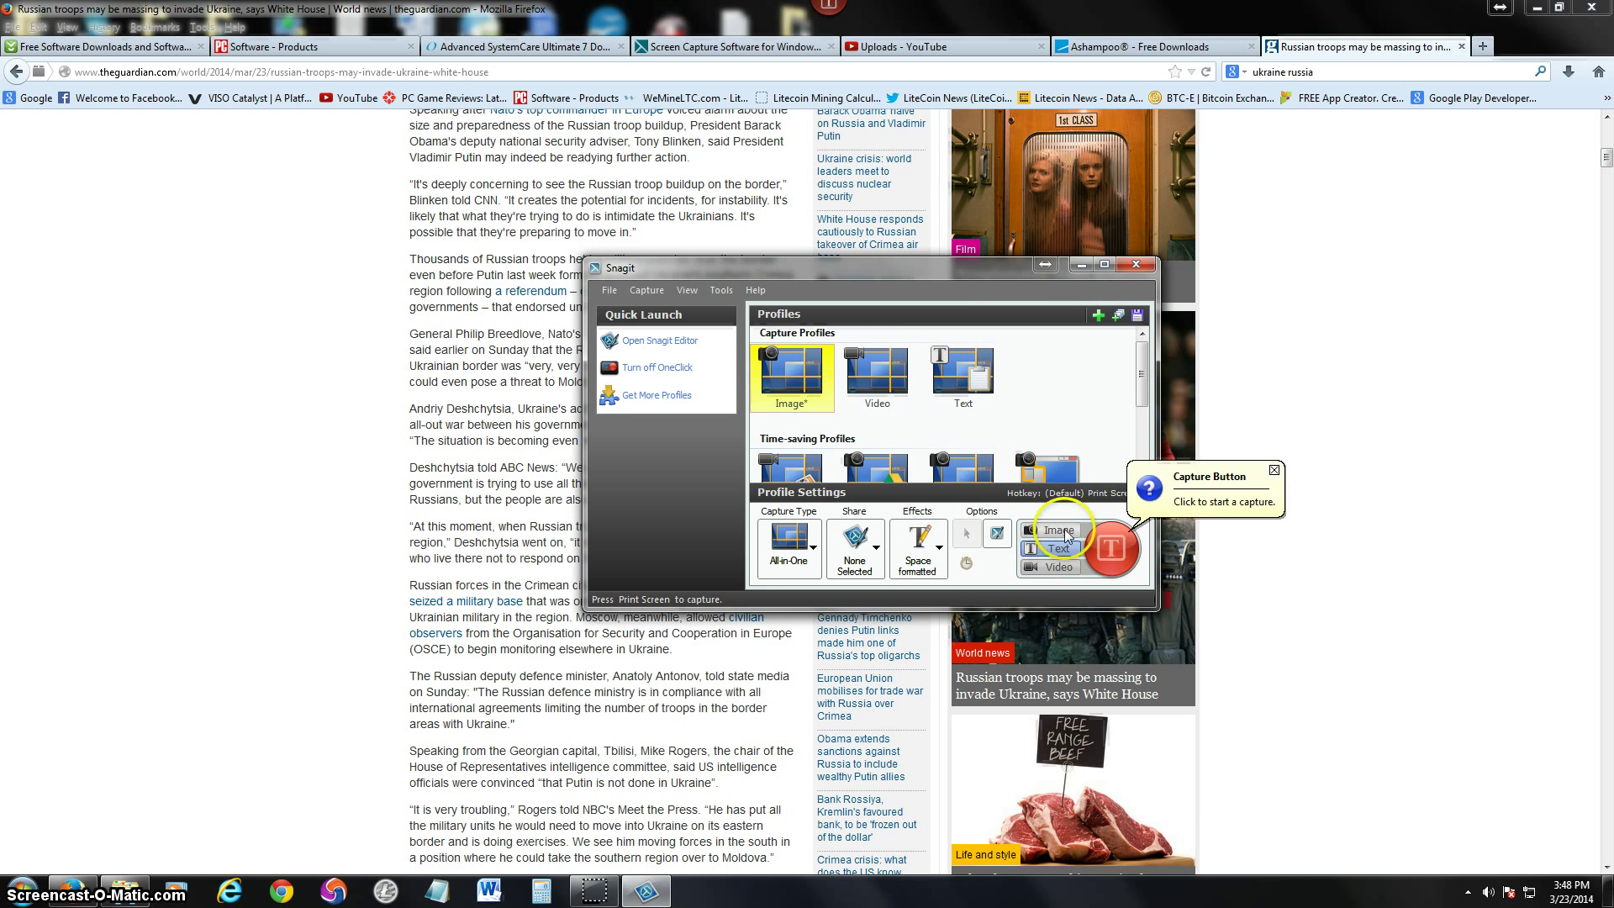
left_click(1111, 548)
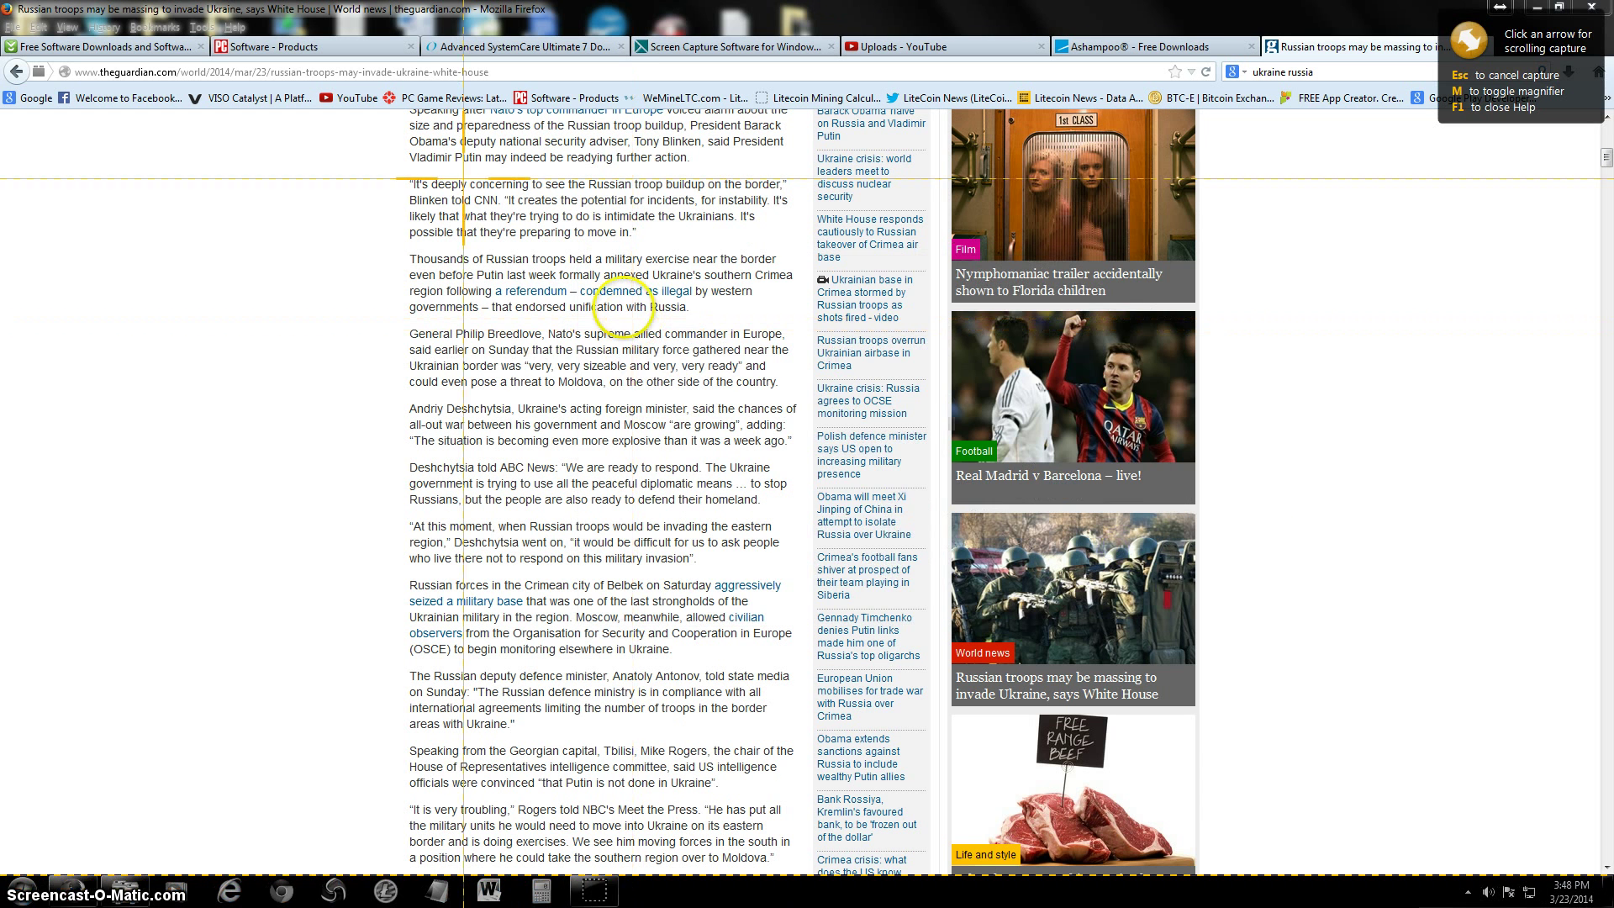
left_click_drag(404, 175, 801, 657)
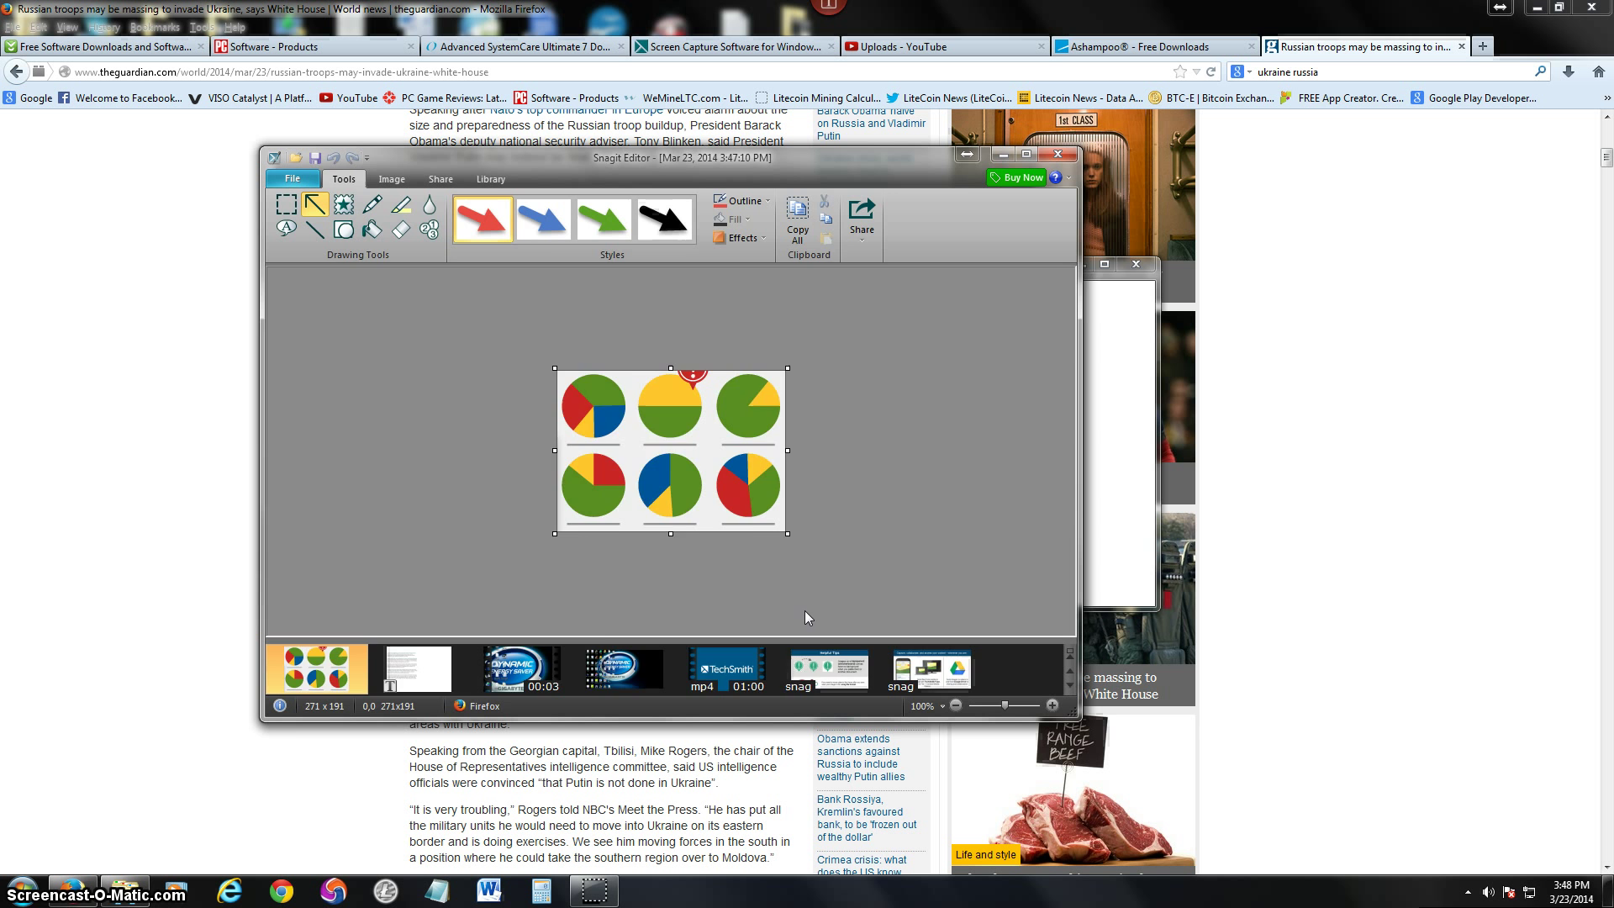
Add the heading WW3 atop the captured article text and bring up the Save As copy formats.
left_click(580, 354)
left_click_drag(589, 158, 657, 141)
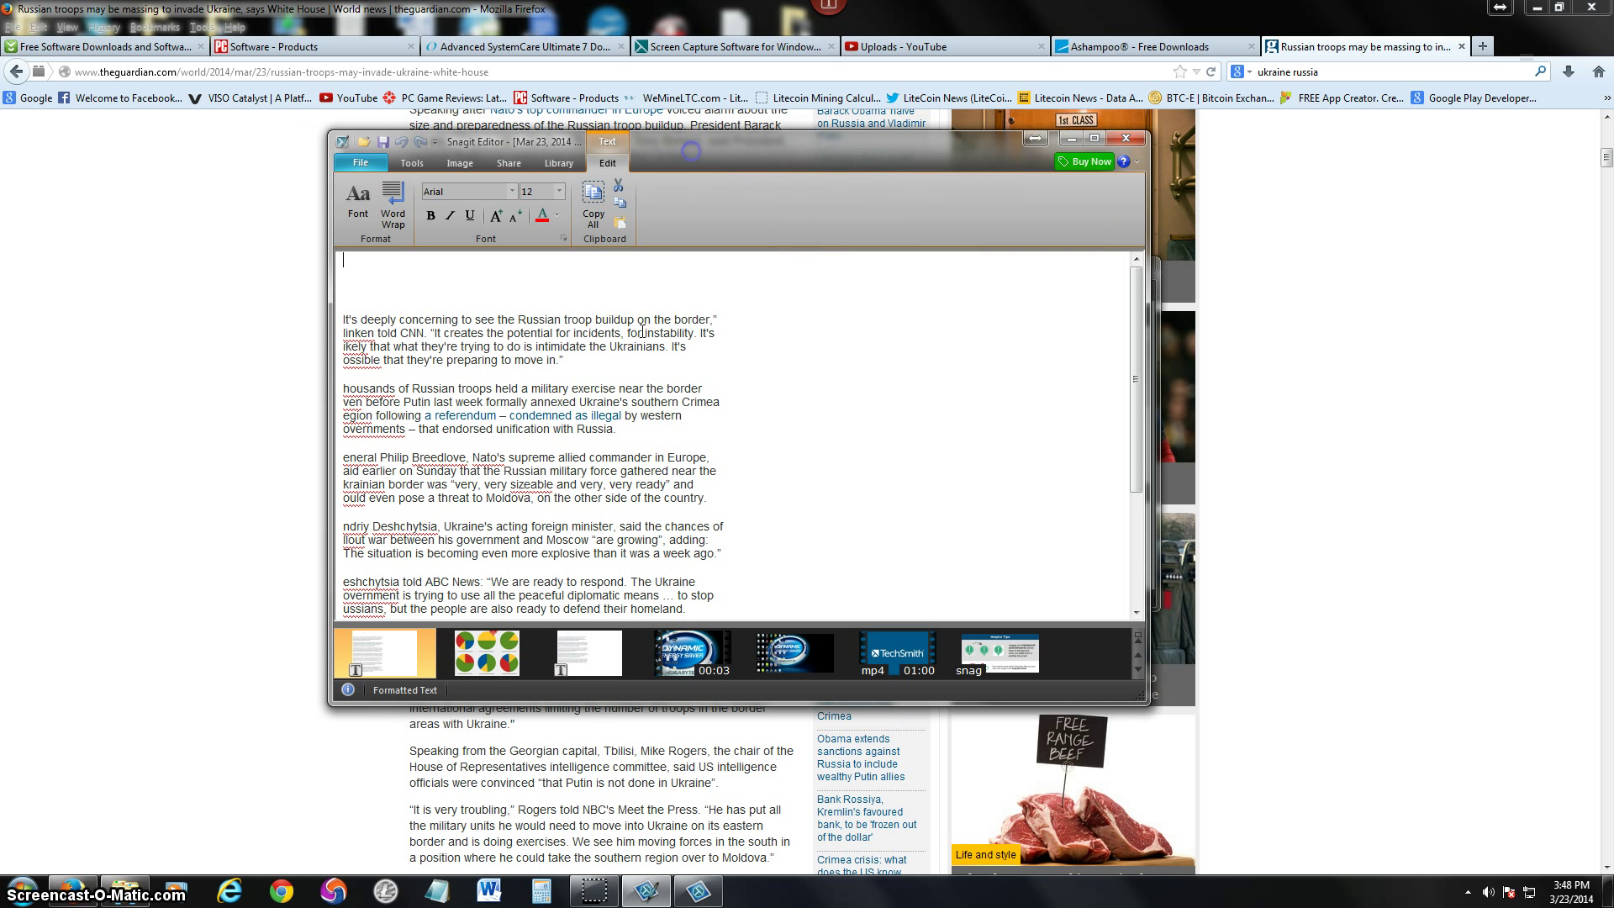
left_click(646, 333)
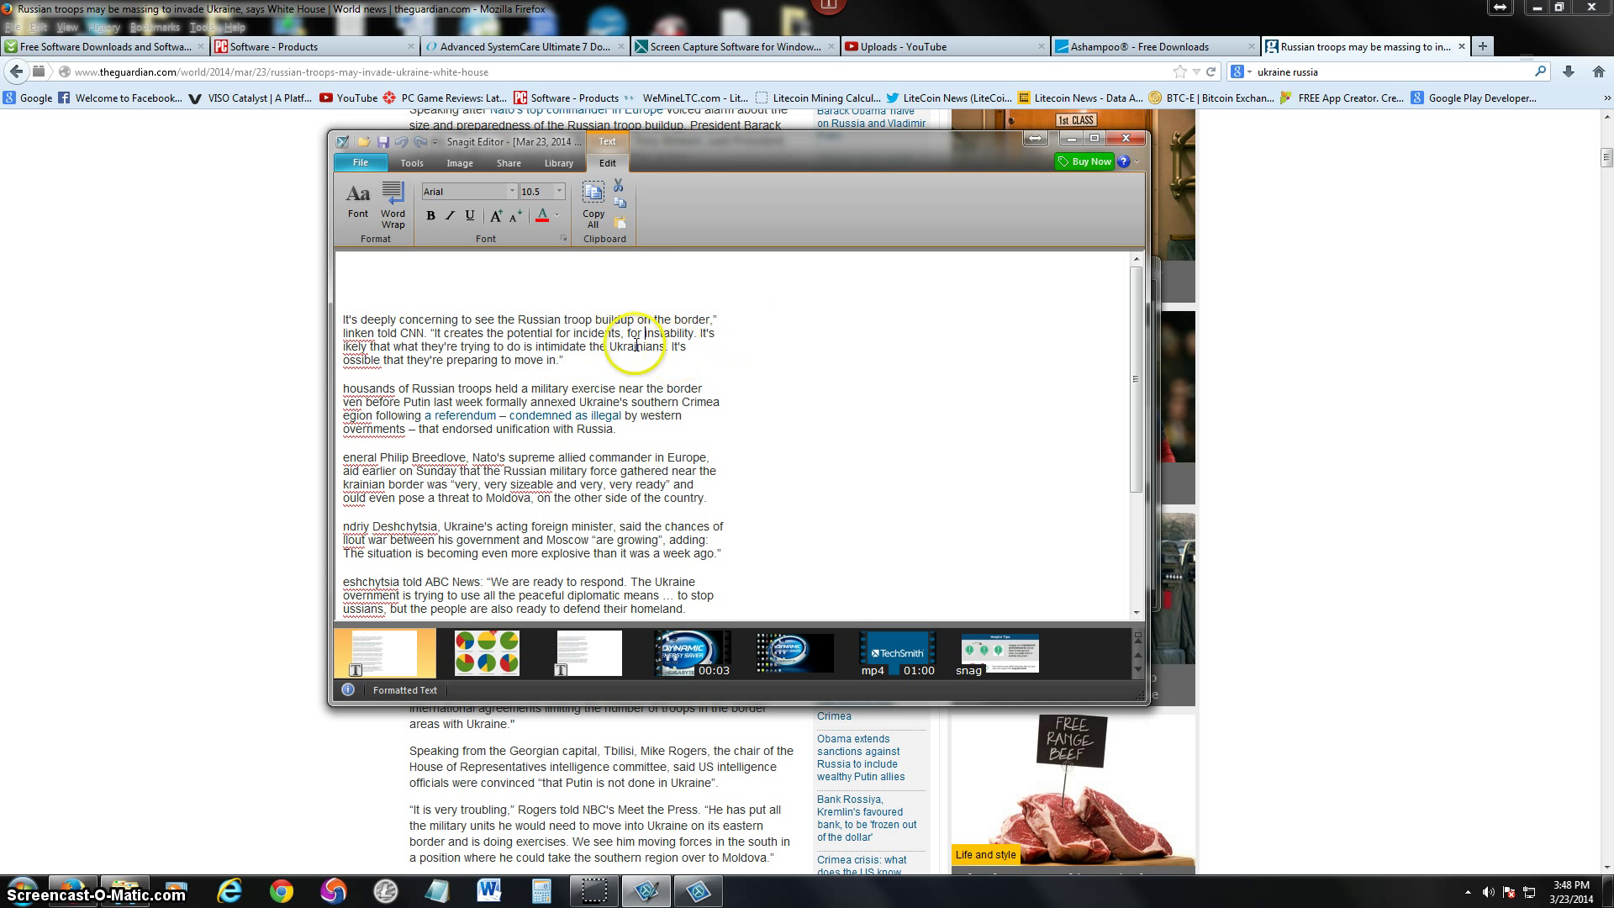
left_click(444, 300)
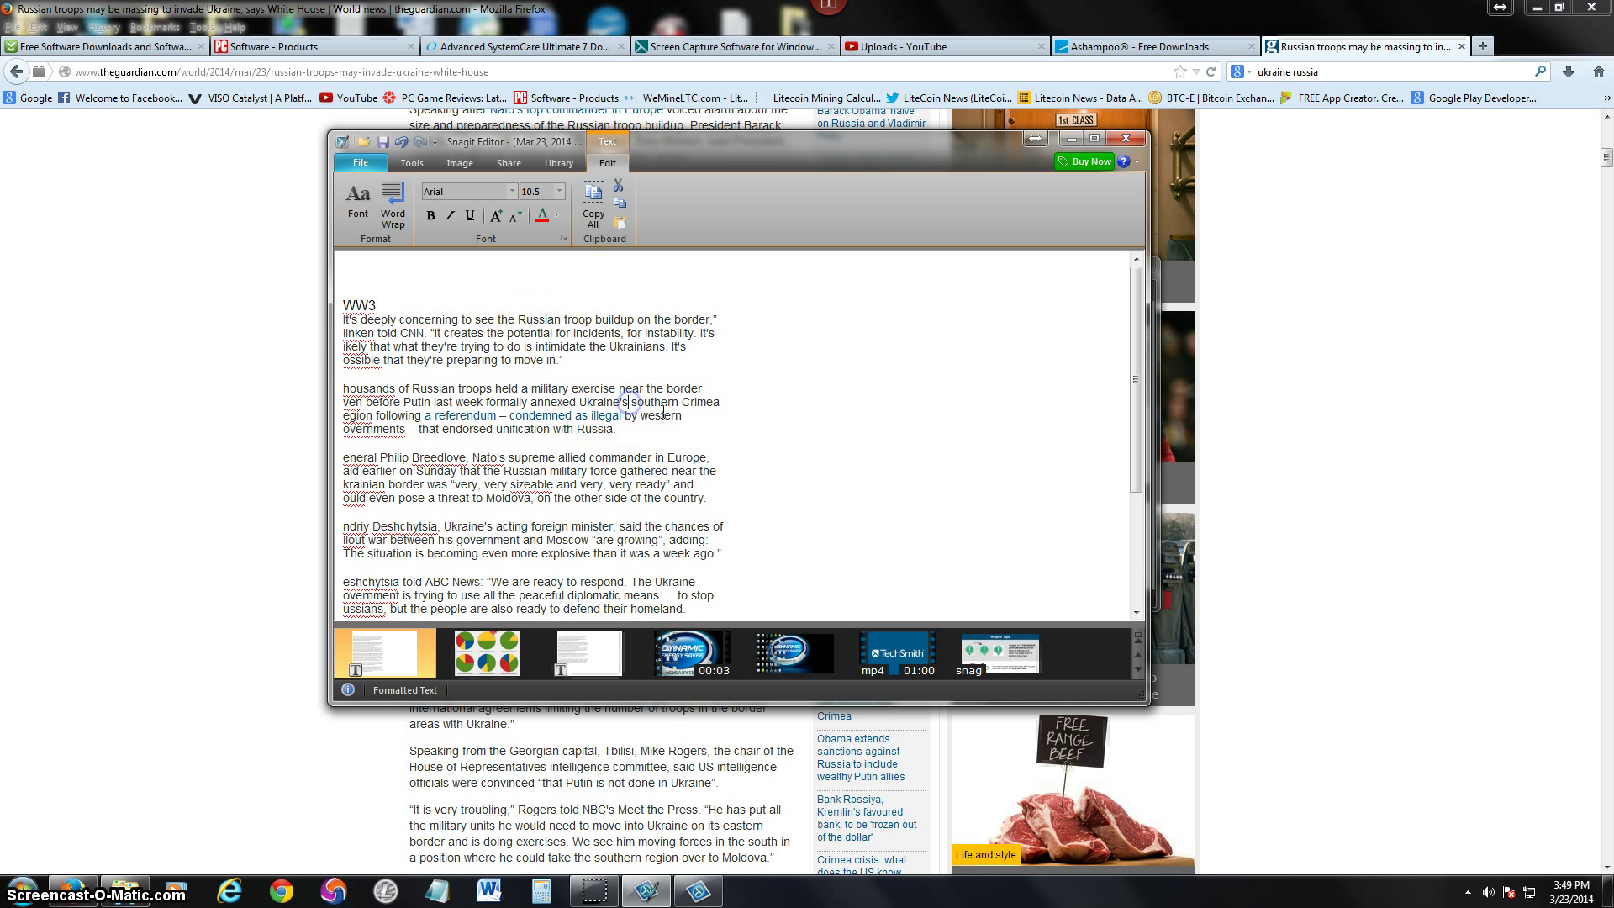
left_click(691, 418)
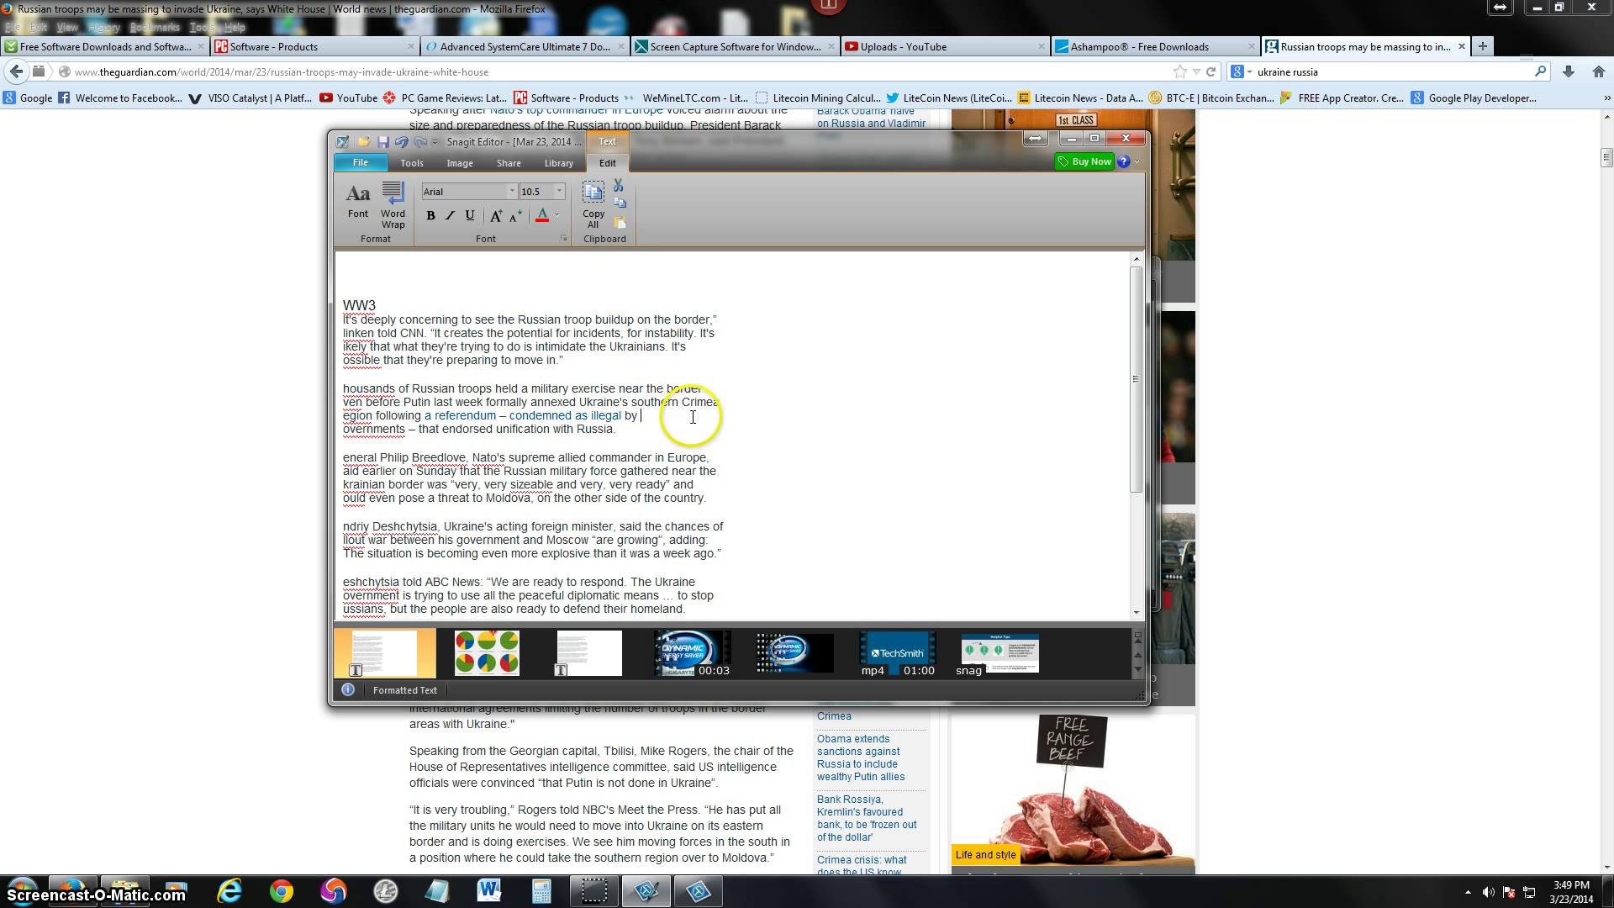
left_click(686, 458)
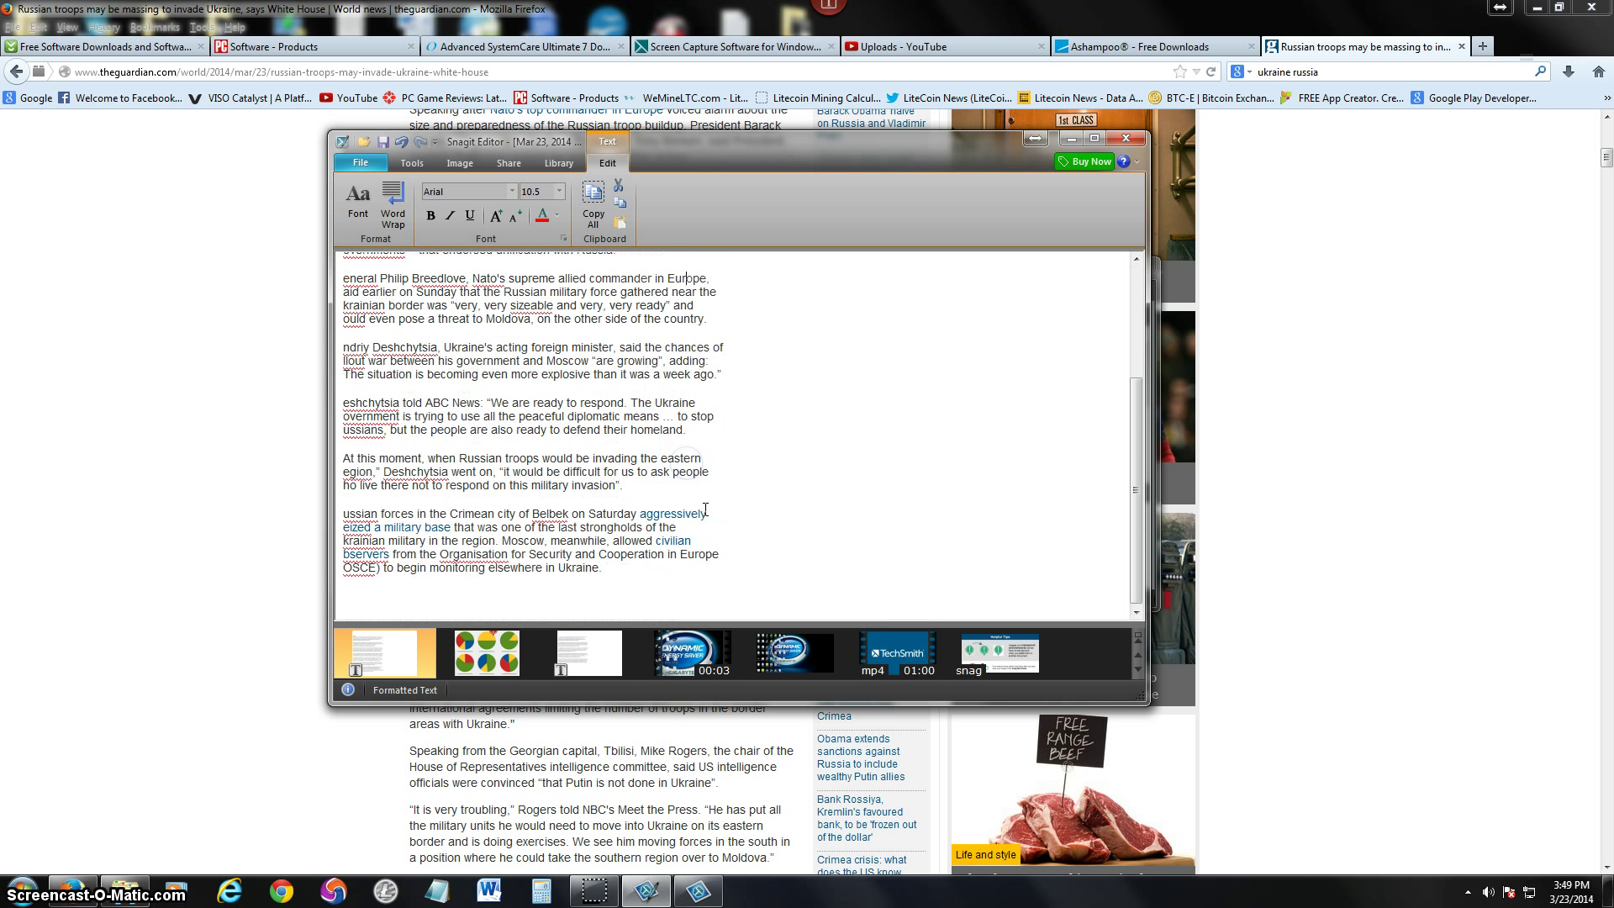
left_click(523, 486)
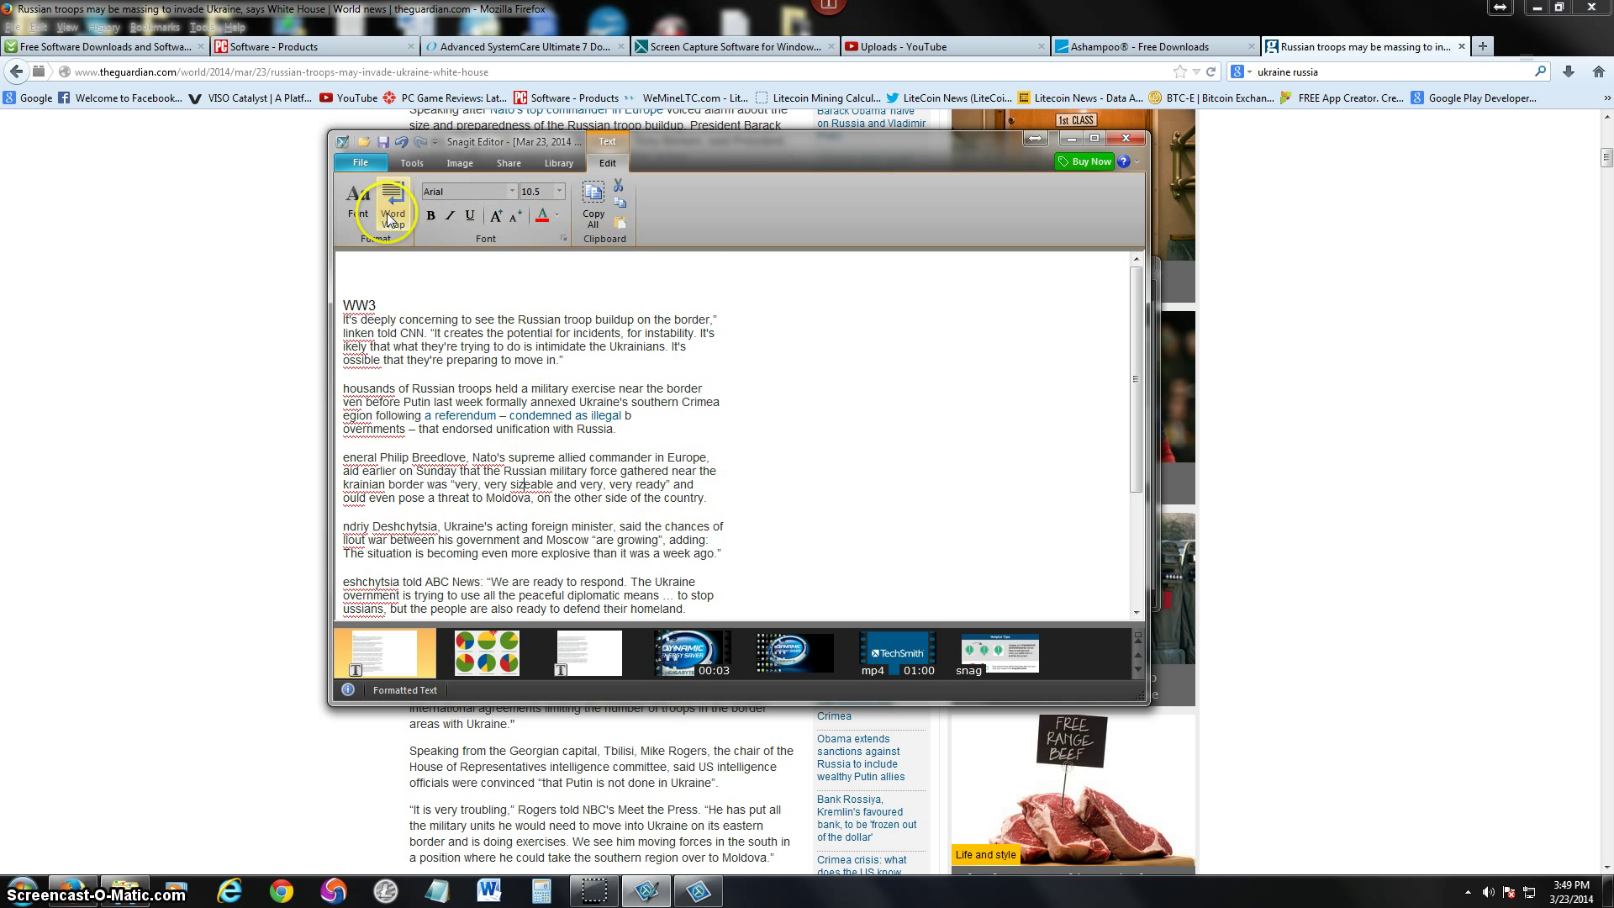
left_click(361, 161)
mouse_move(417, 365)
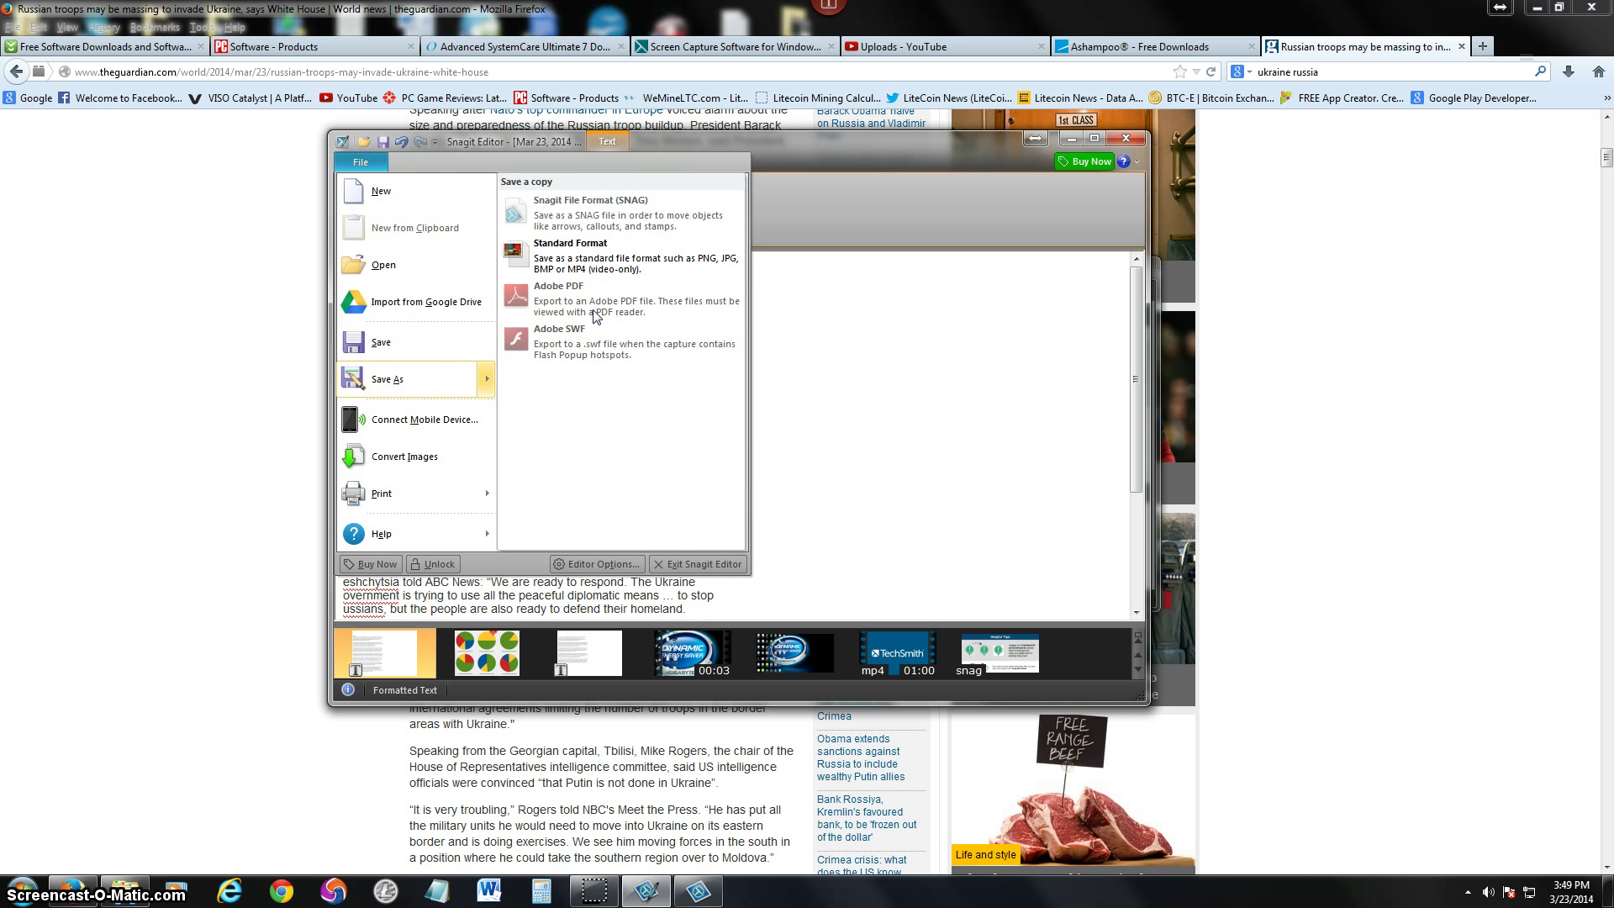
Save a Standard Format copy with Rich Text (*.rtf) as the file type, then close the dialog.
left_click(610, 257)
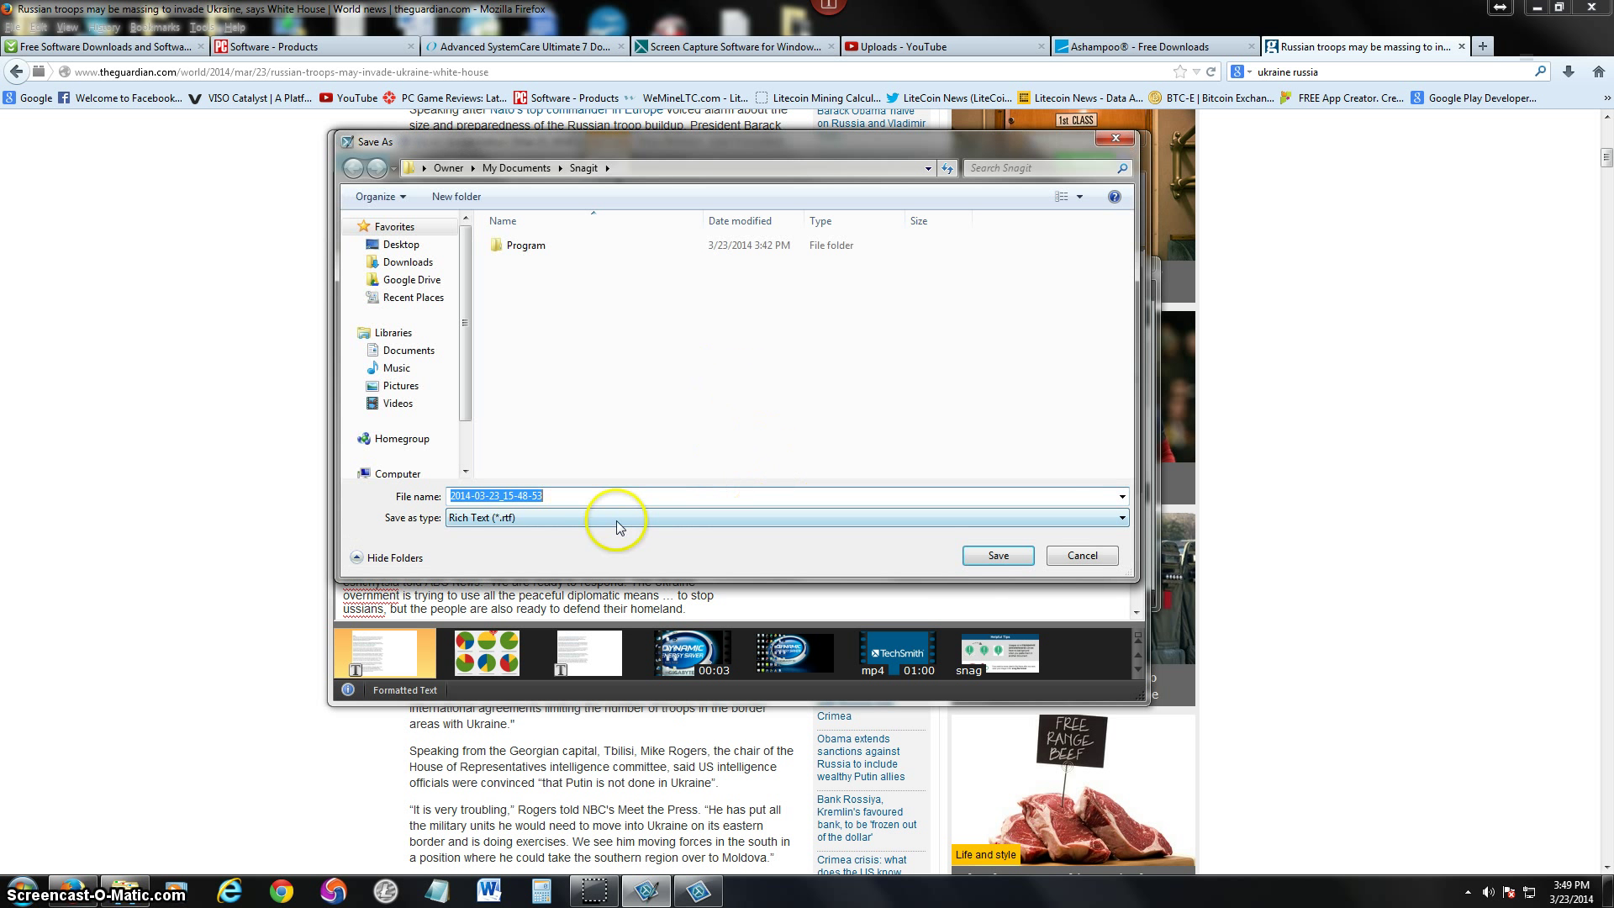
left_click(617, 521)
left_click(507, 534)
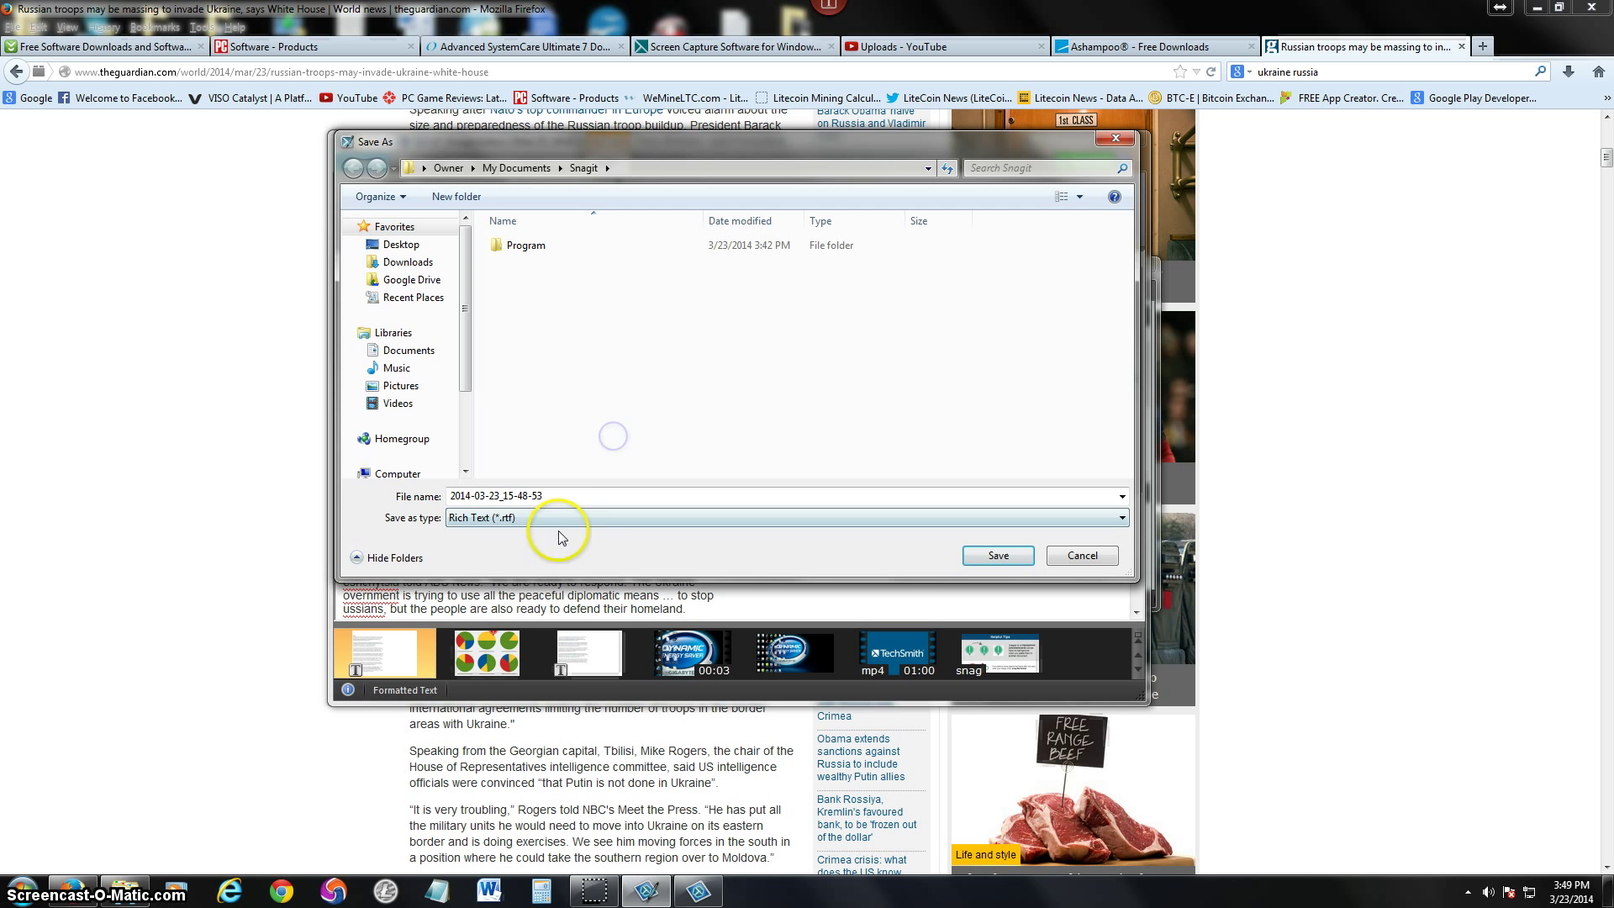
left_click(1082, 555)
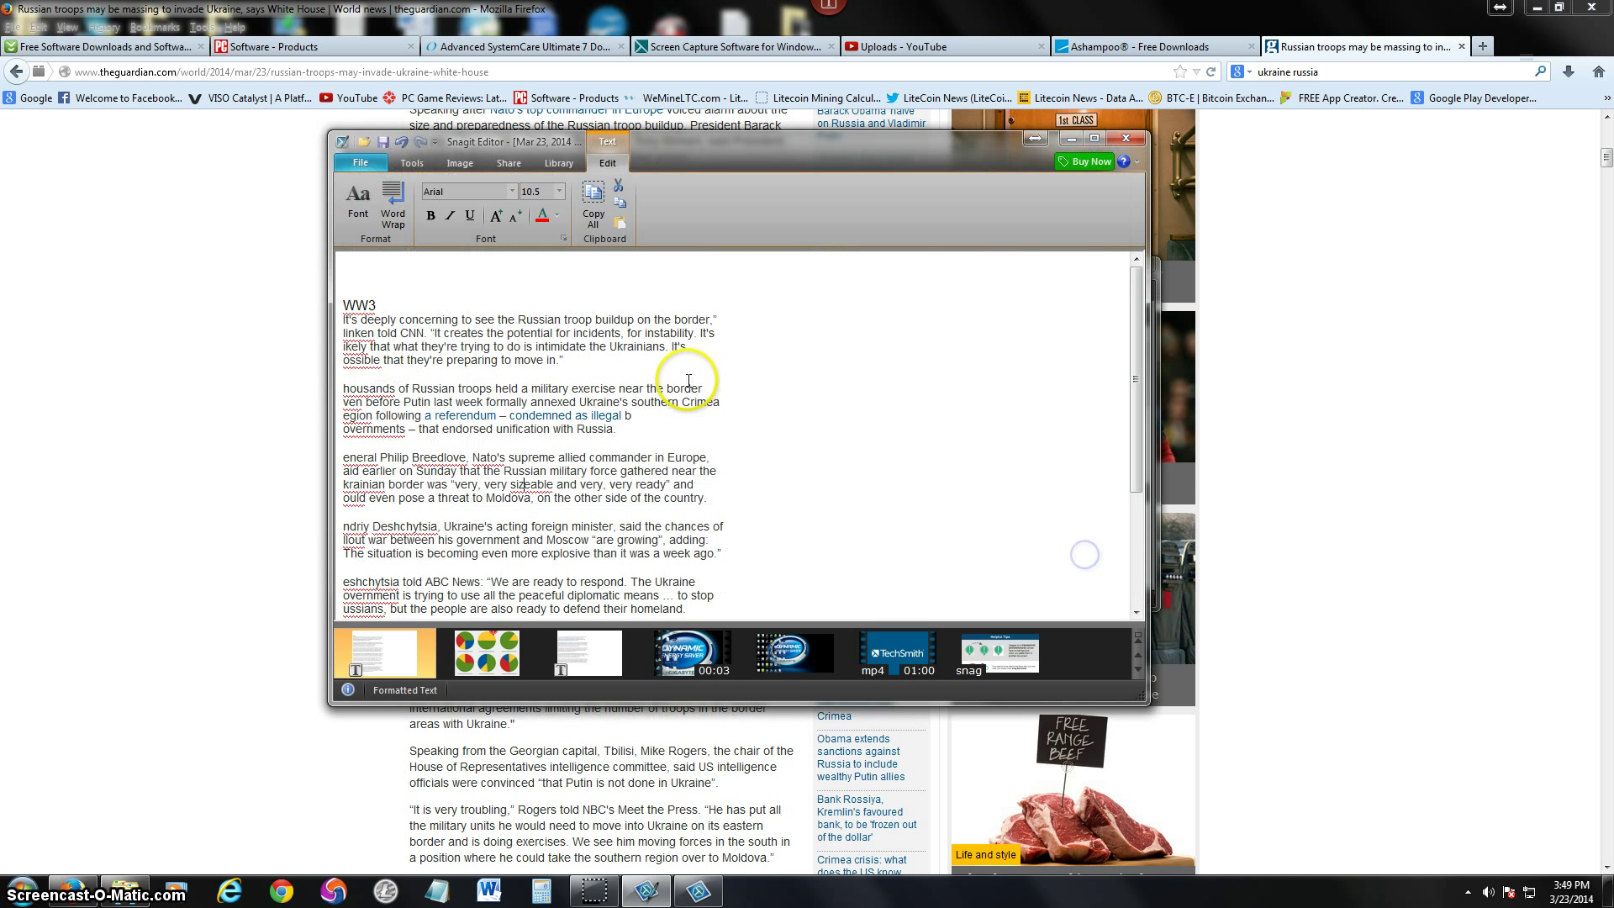
Close the Editor, switch to Video mode, and frame a 596 x 346 region over the Breedlove paragraphs.
left_click(1127, 139)
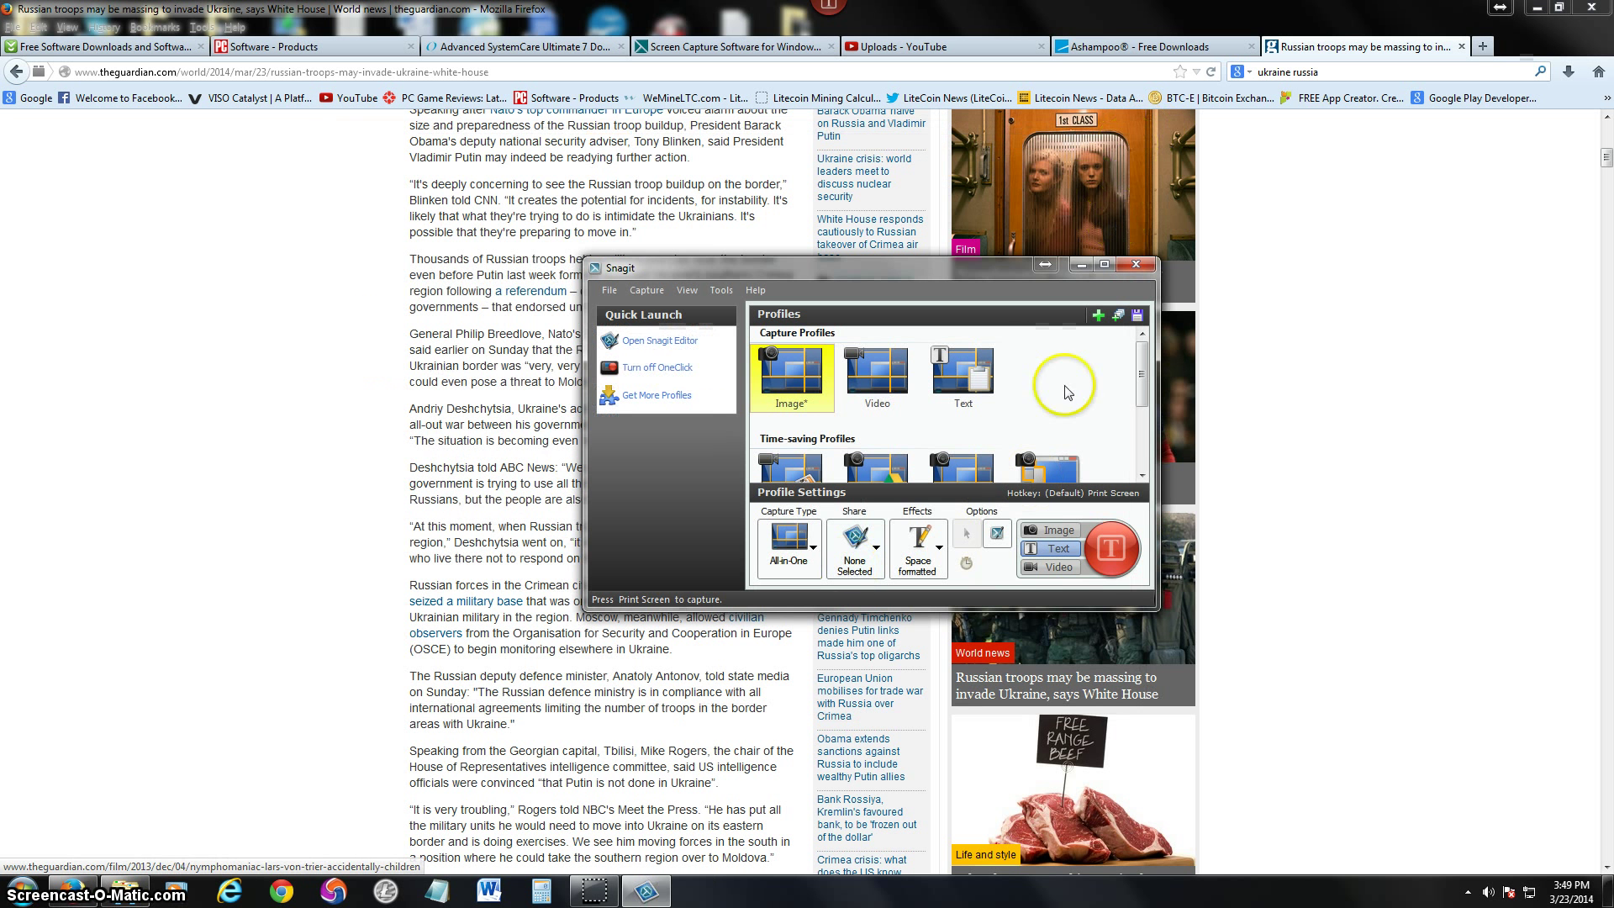
left_click(1017, 560)
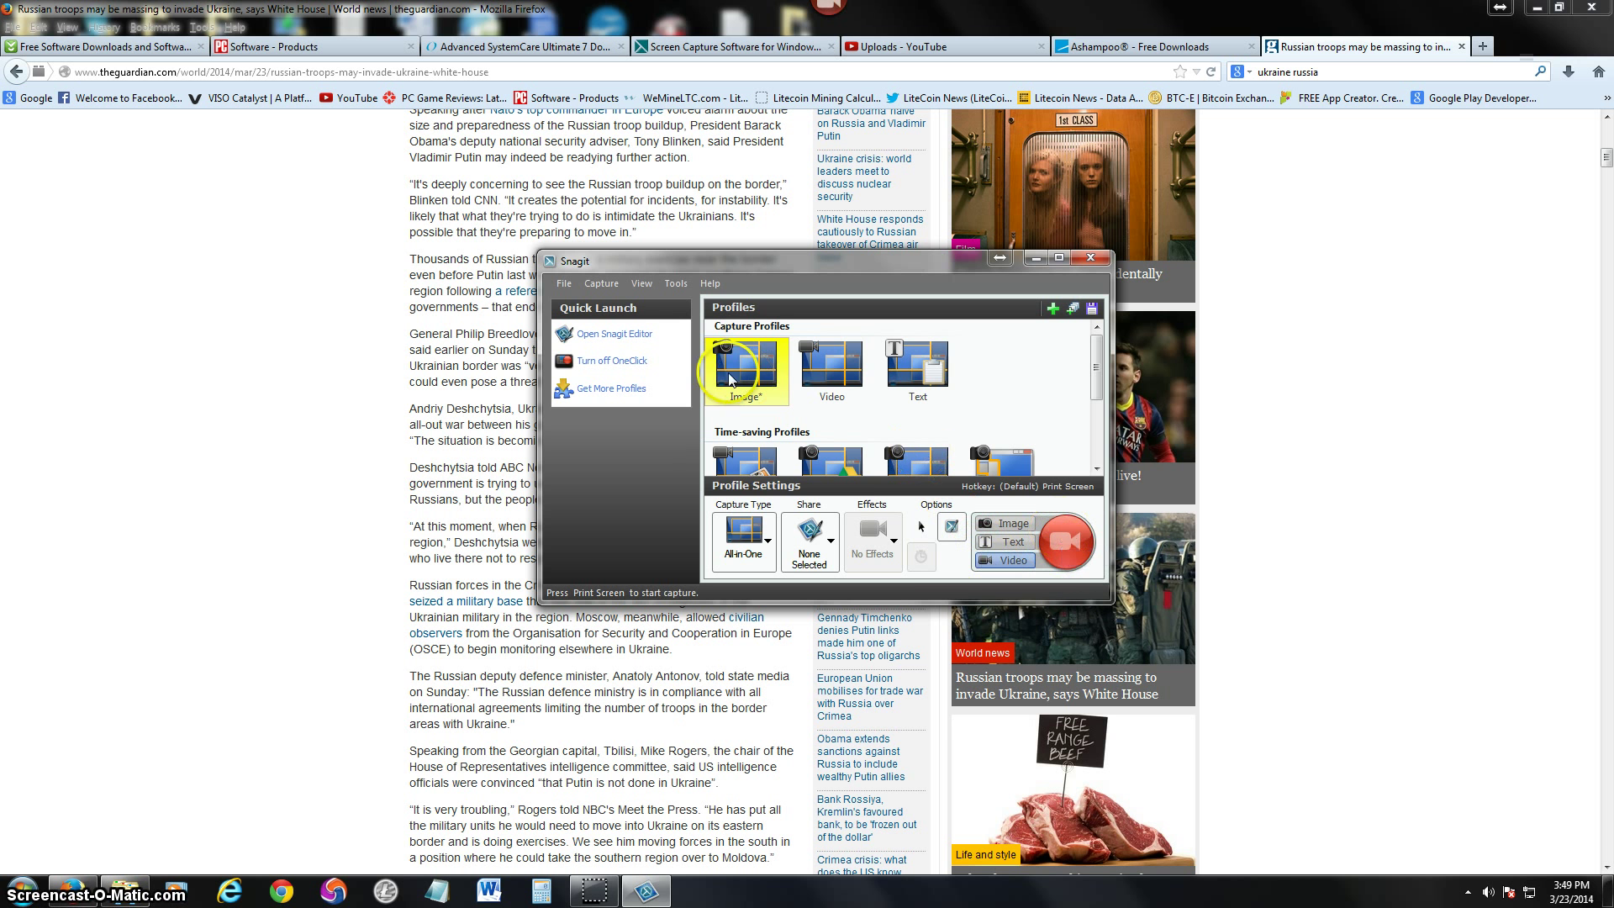
left_click(1058, 547)
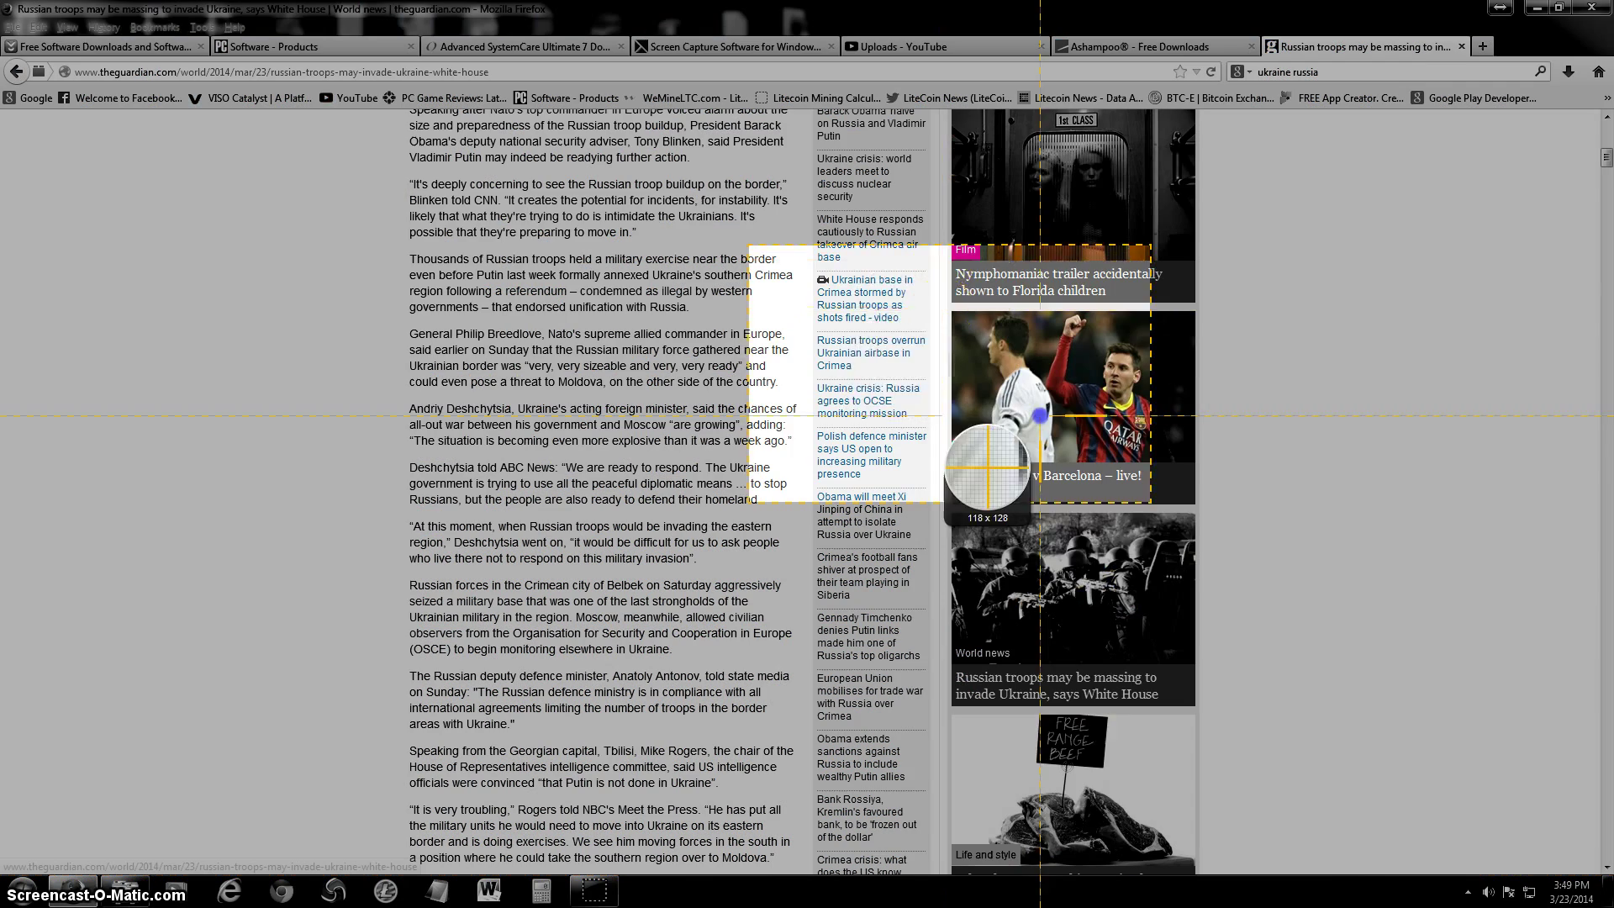
left_click_drag(942, 305, 1440, 713)
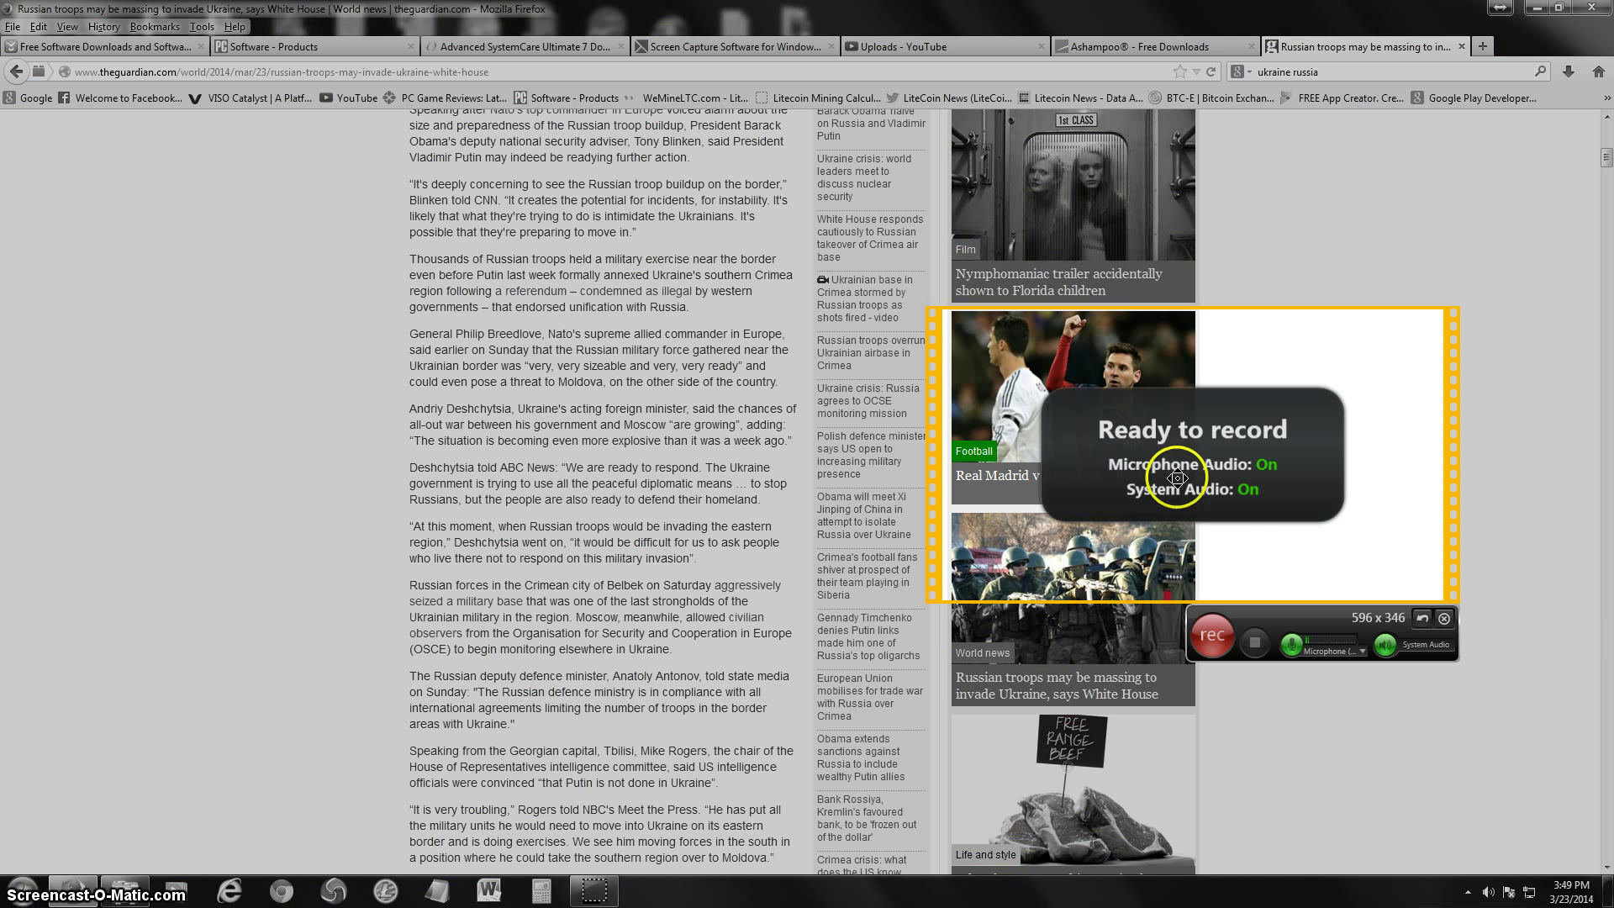
left_click_drag(1140, 319, 813, 300)
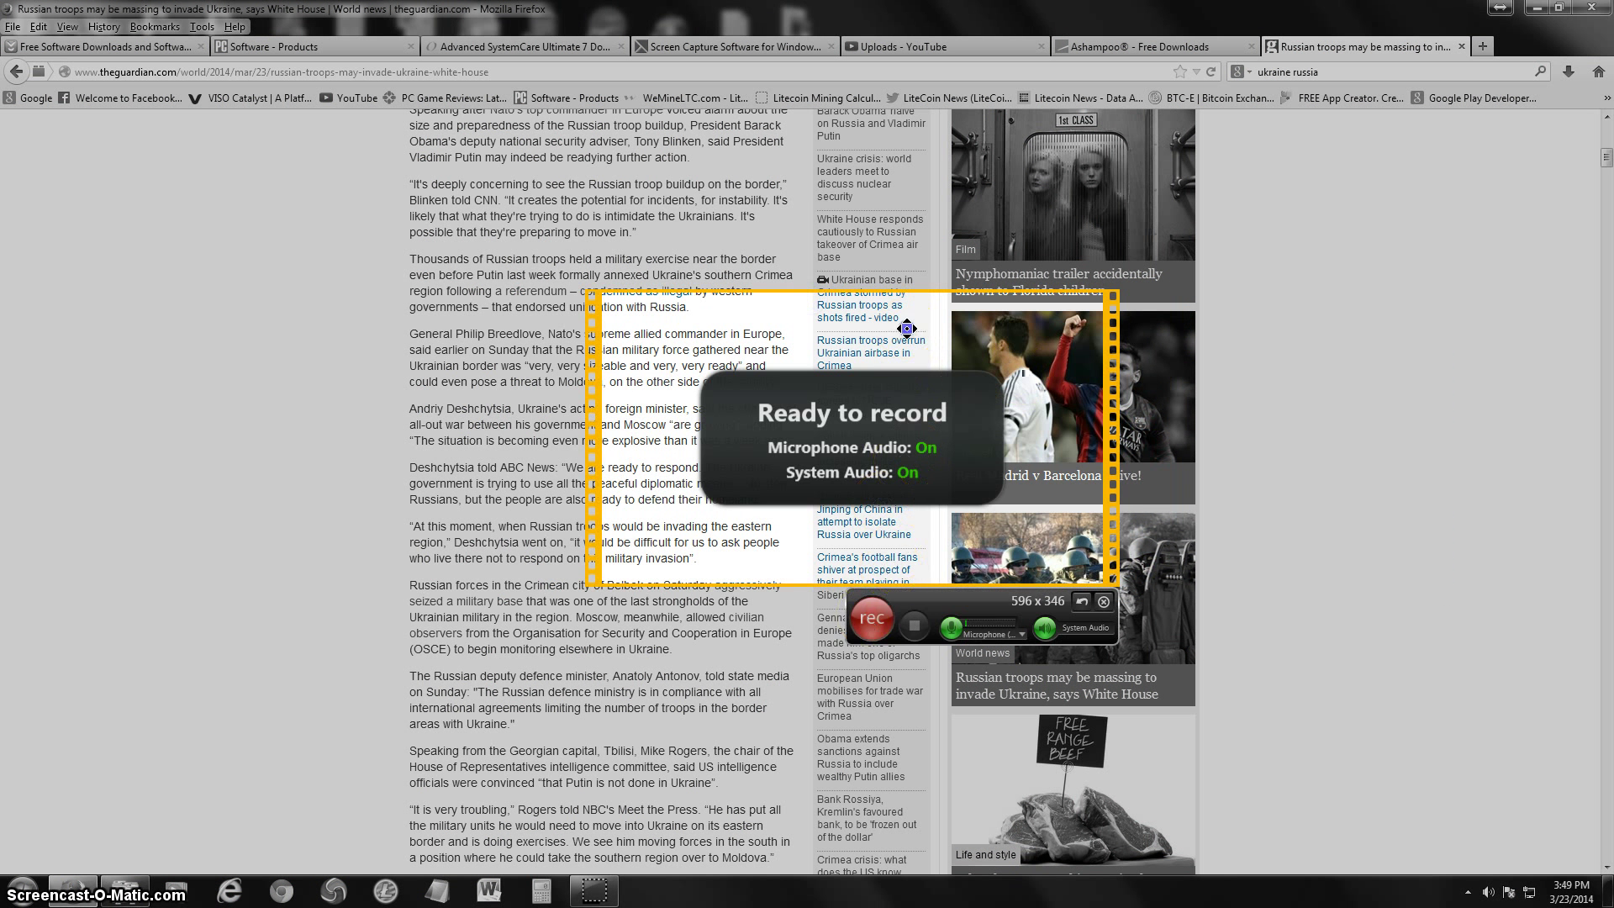
left_click_drag(908, 321, 655, 345)
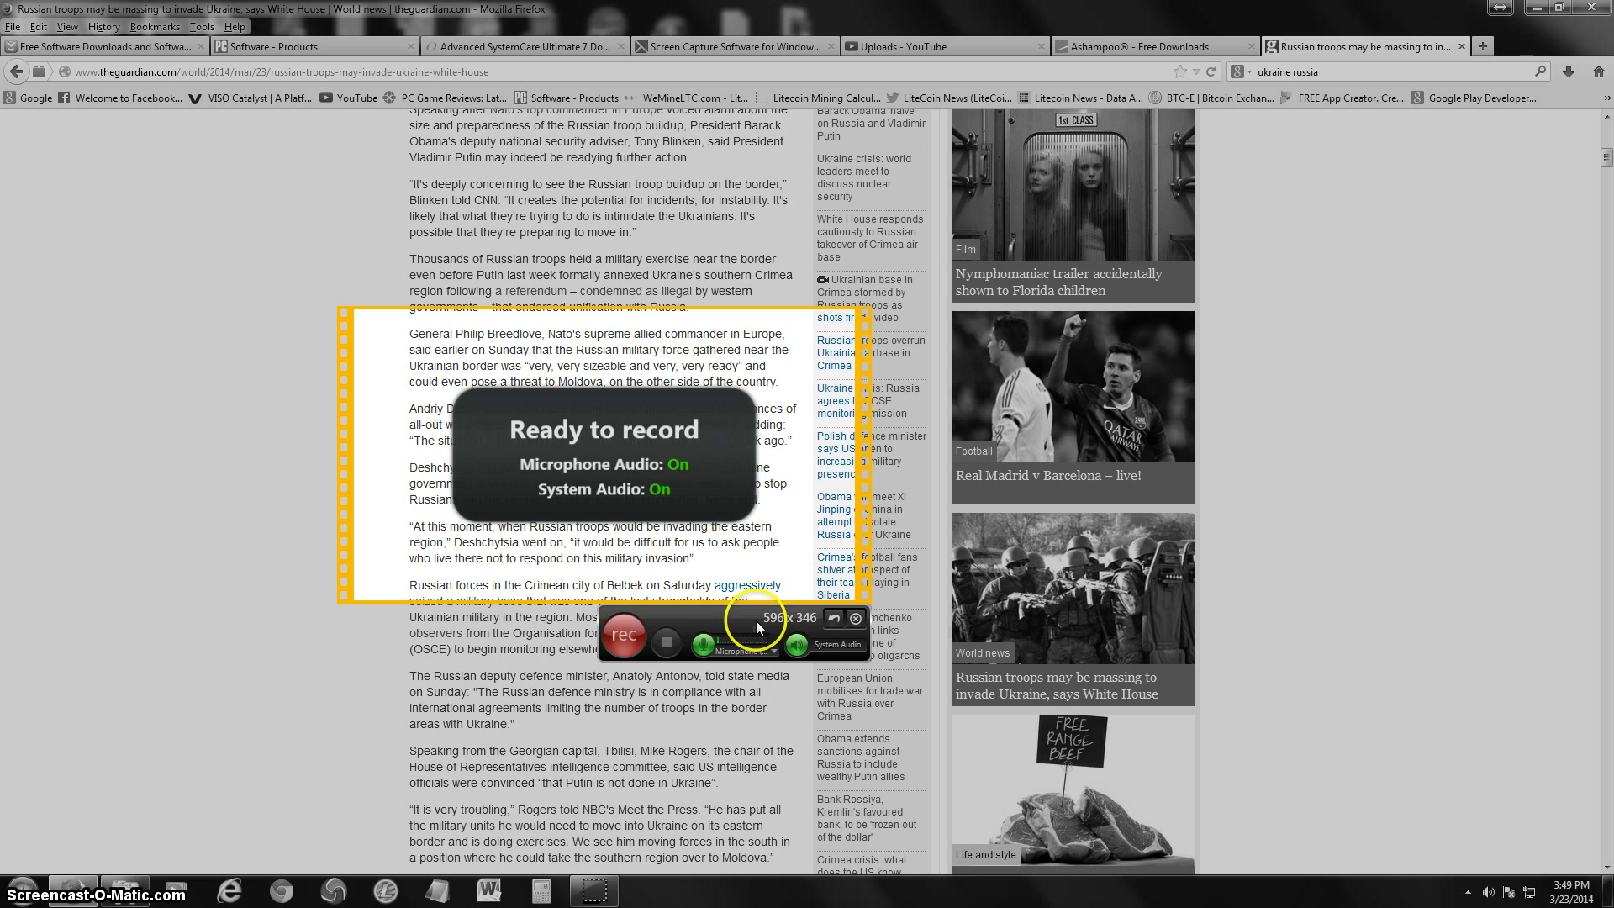
Record a six-second video of the framed article region and stop it.
left_click(627, 644)
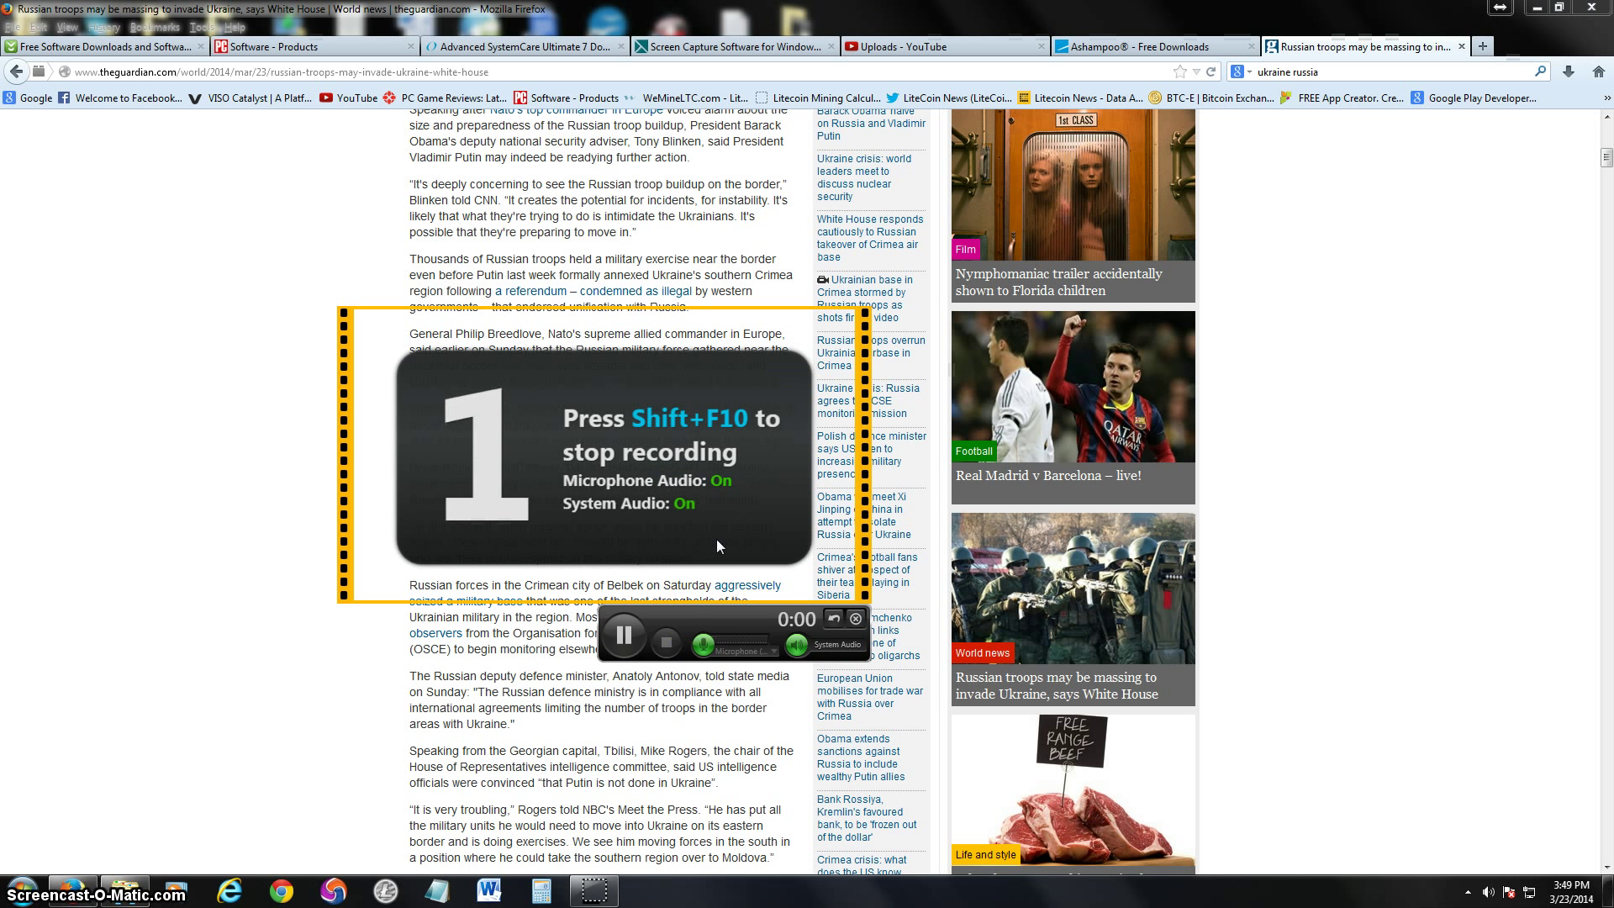
left_click(666, 642)
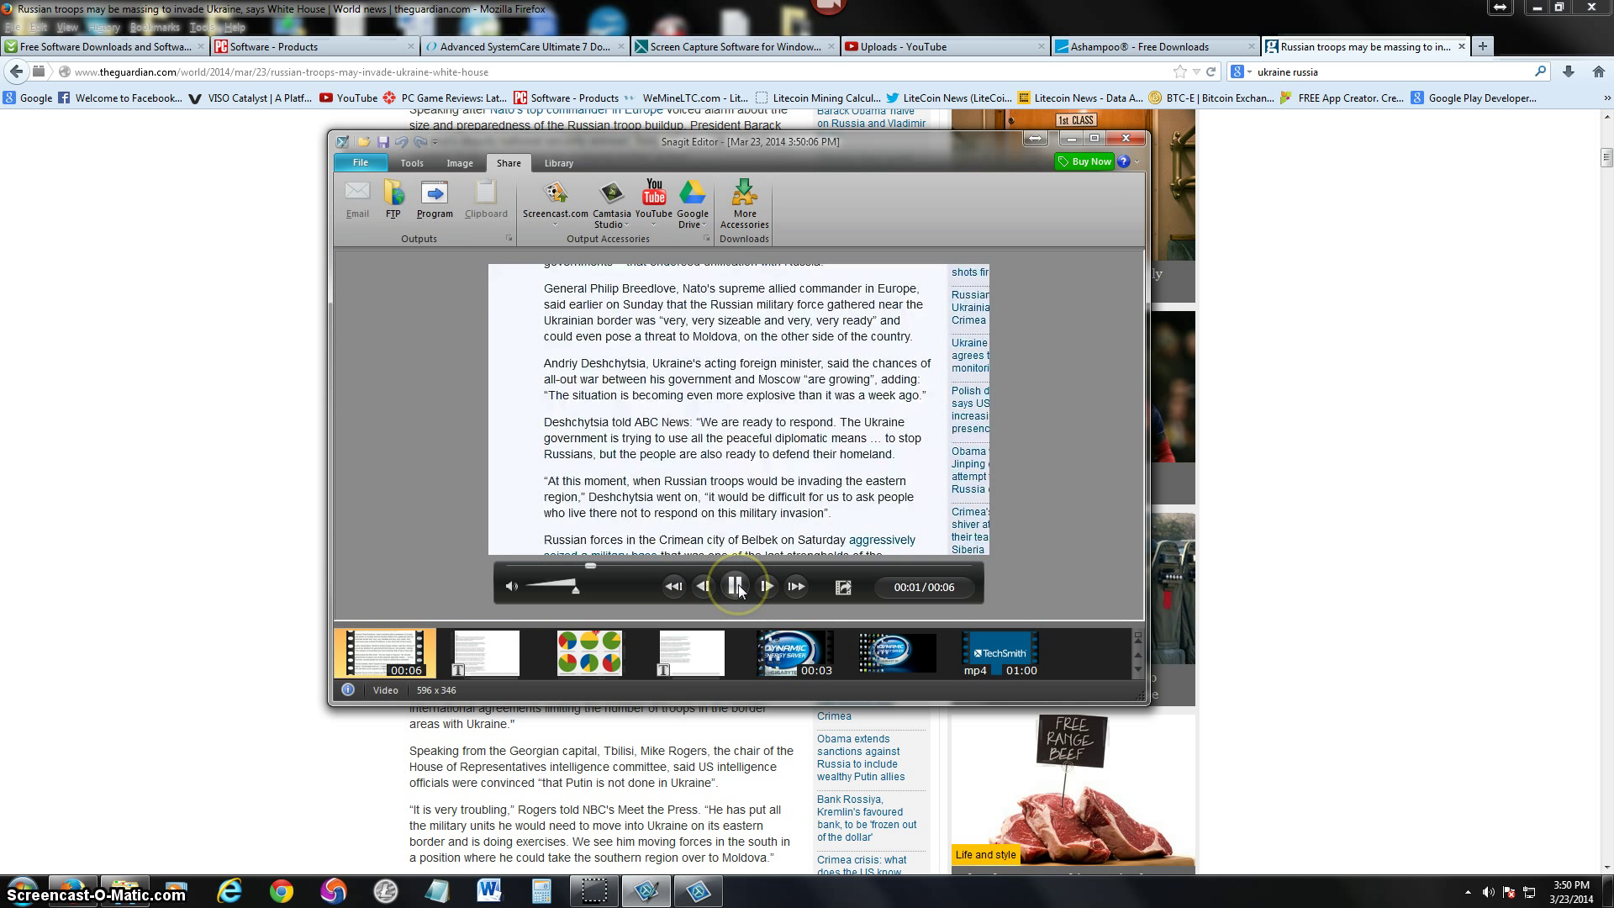
Play back the 6-second video, then open Save As with MP4 (*.mp4) and cancel unsaved.
left_click(739, 589)
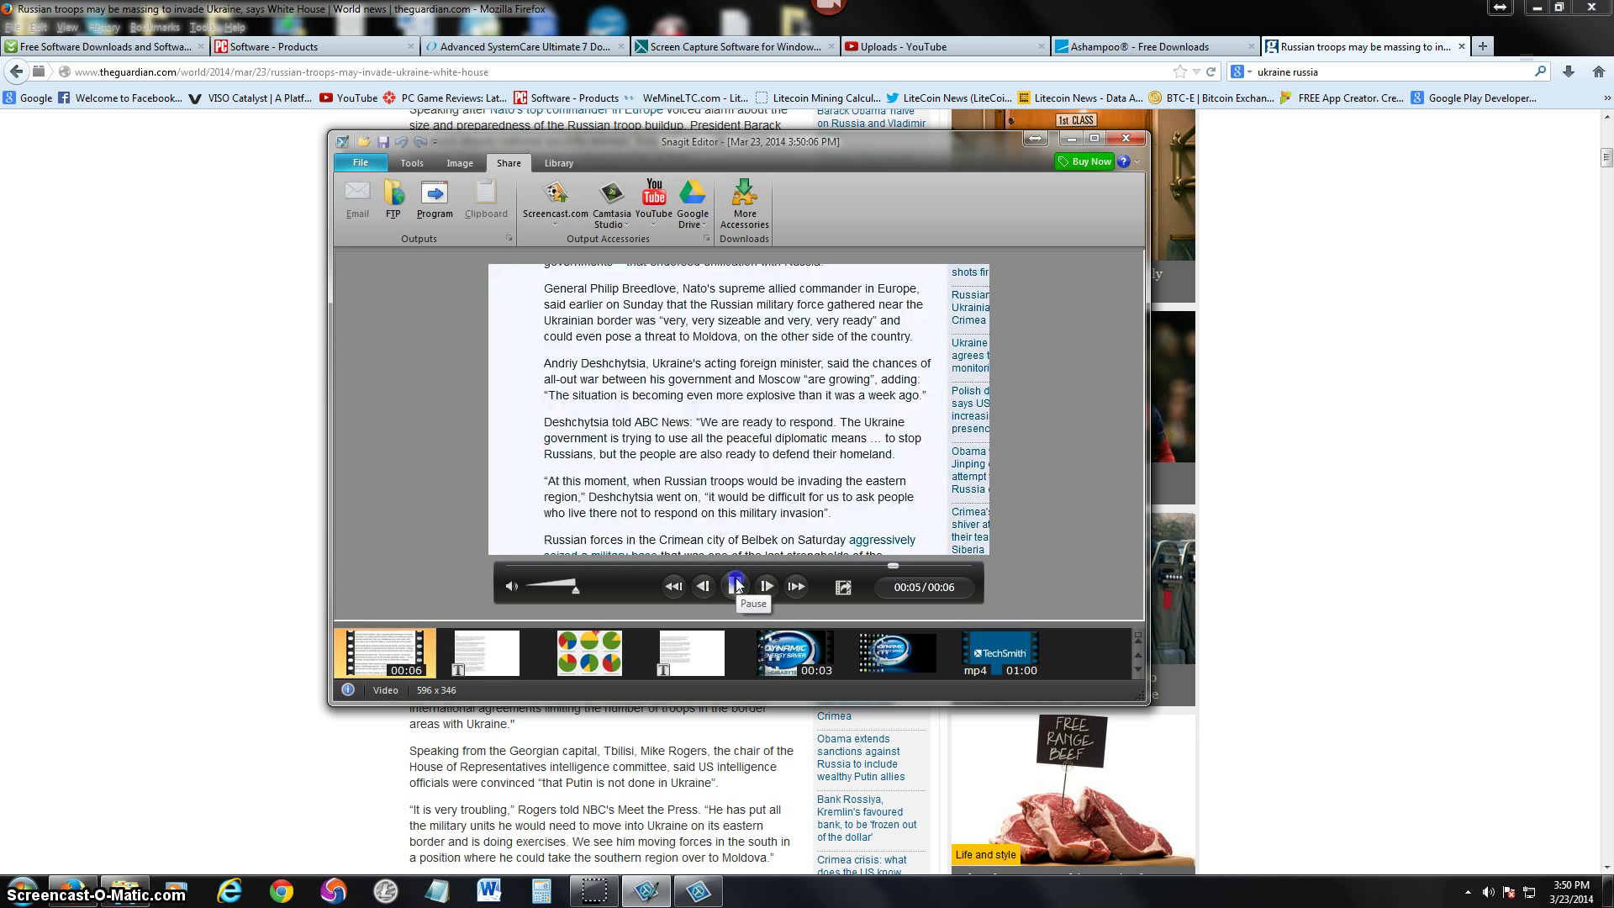
left_click(346, 162)
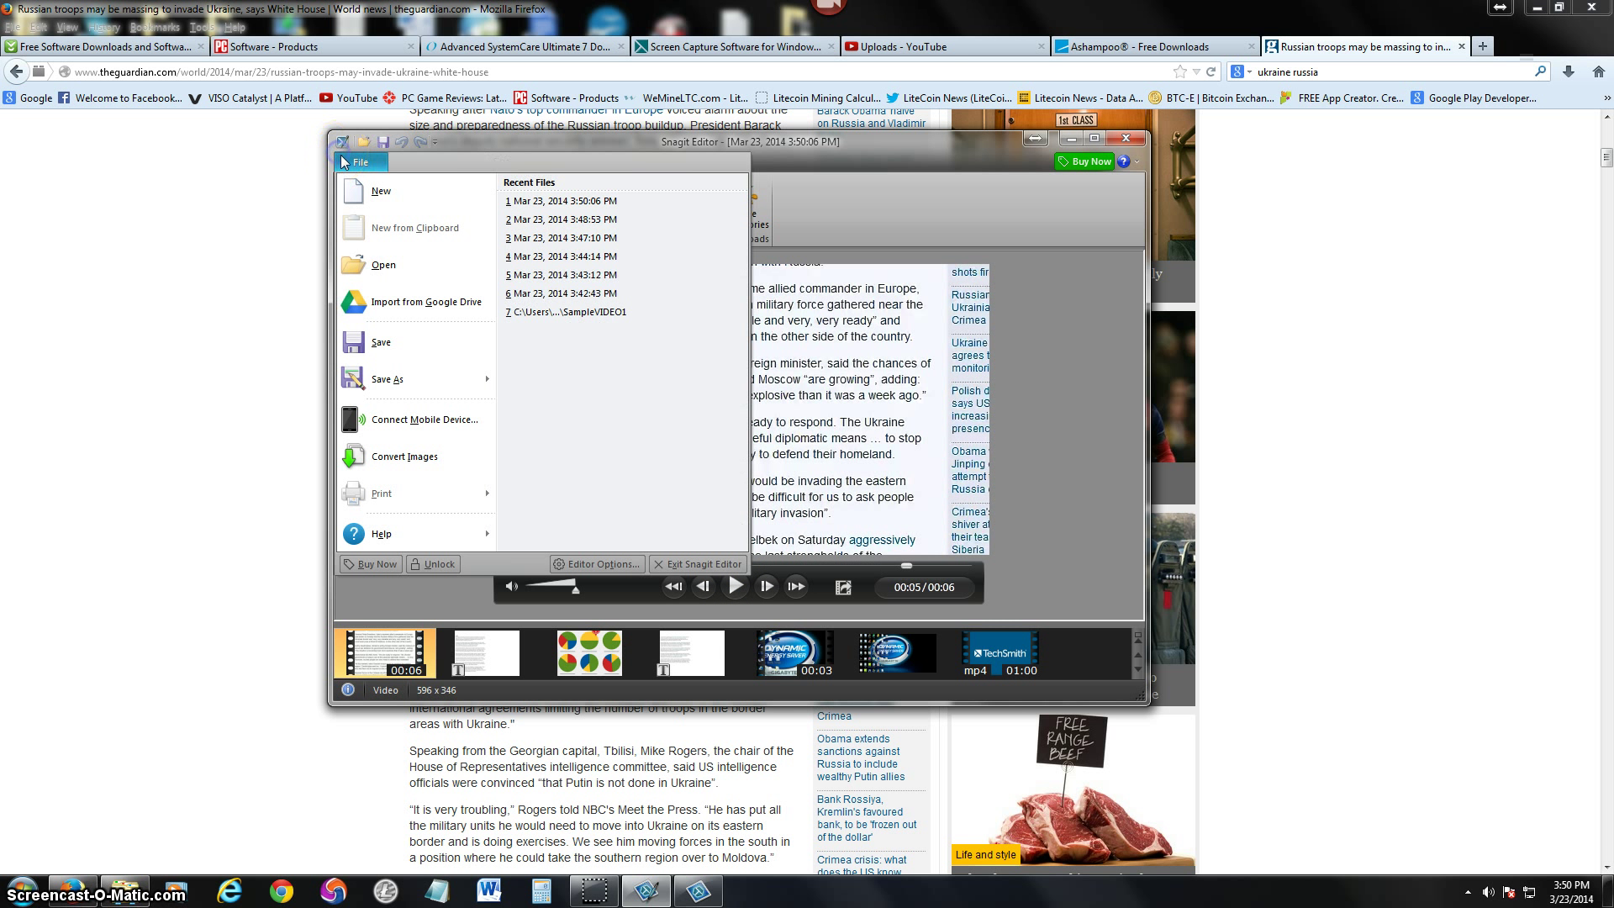
left_click(605, 267)
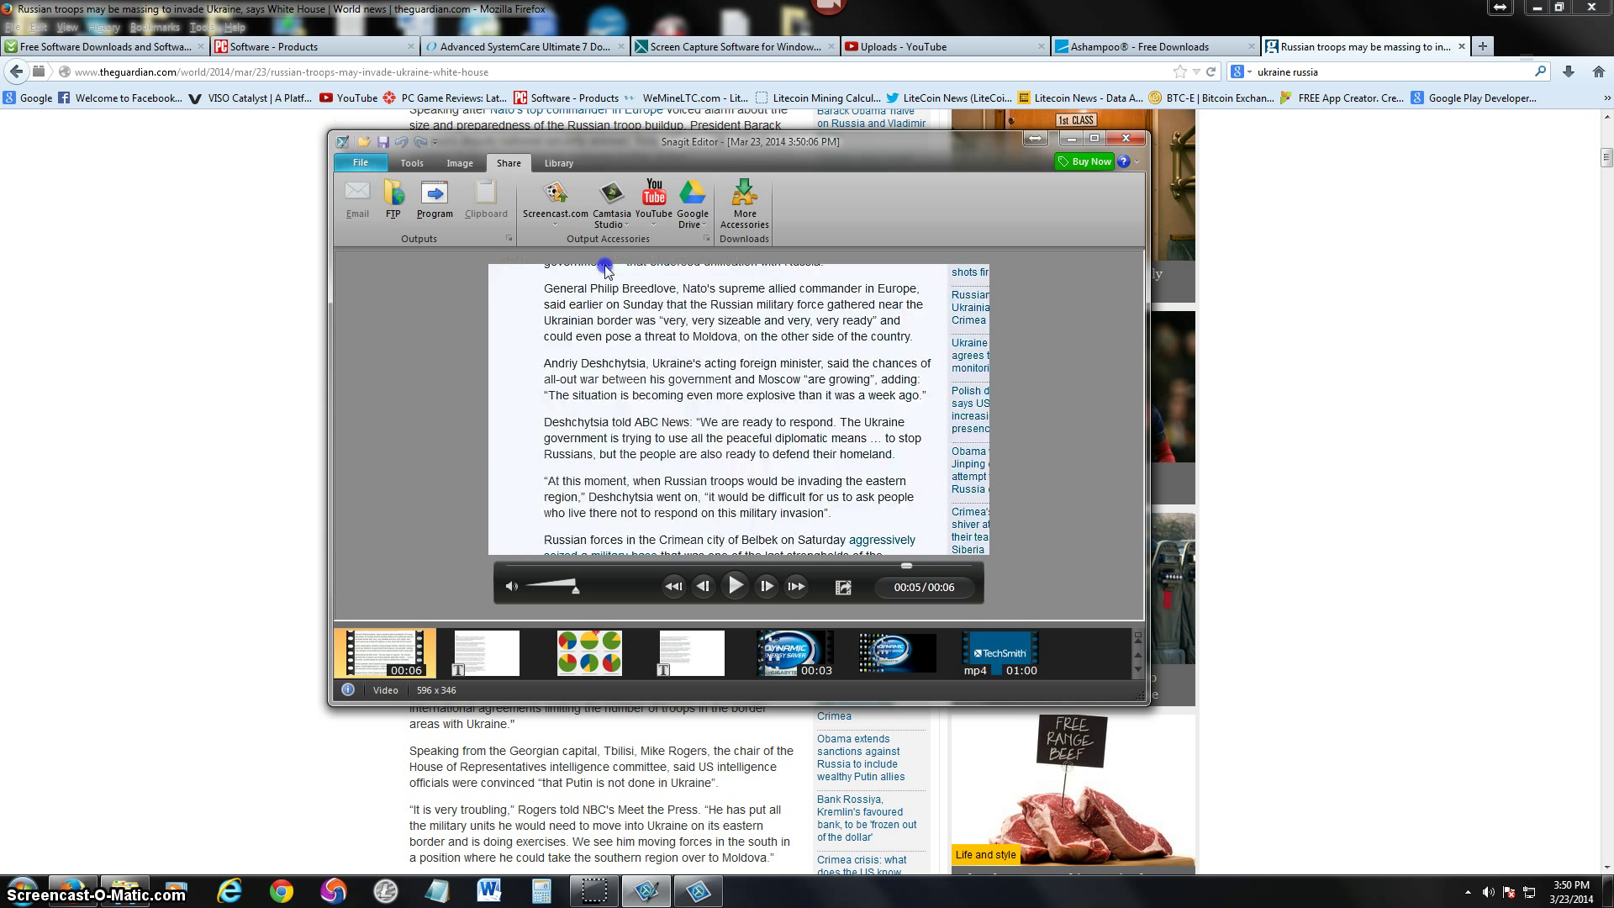
left_click(504, 517)
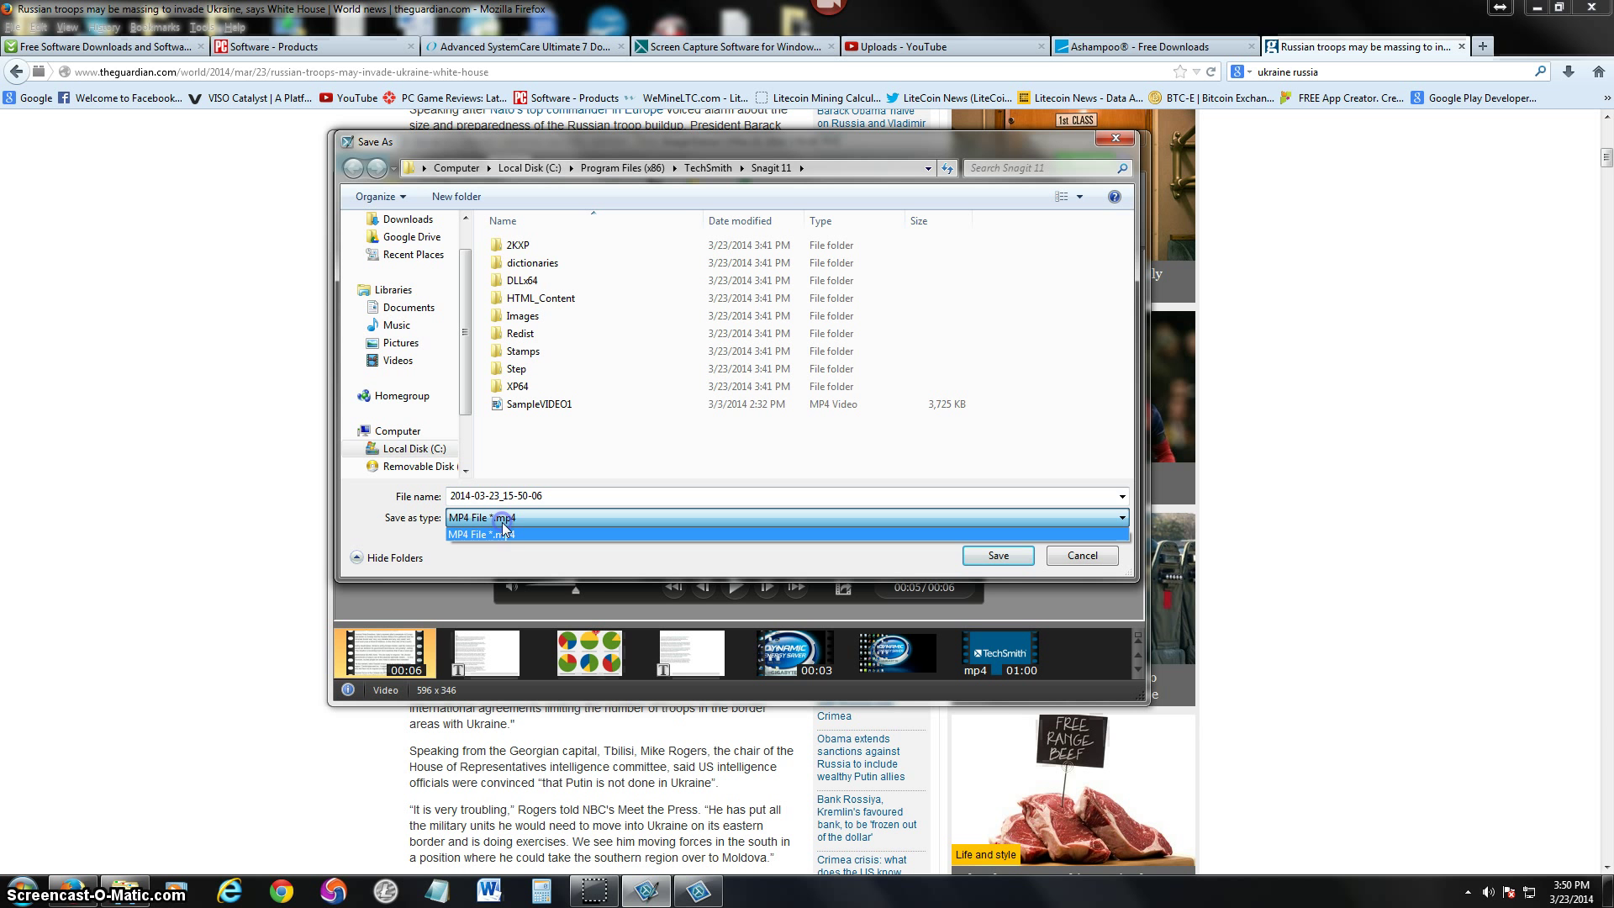
left_click(507, 535)
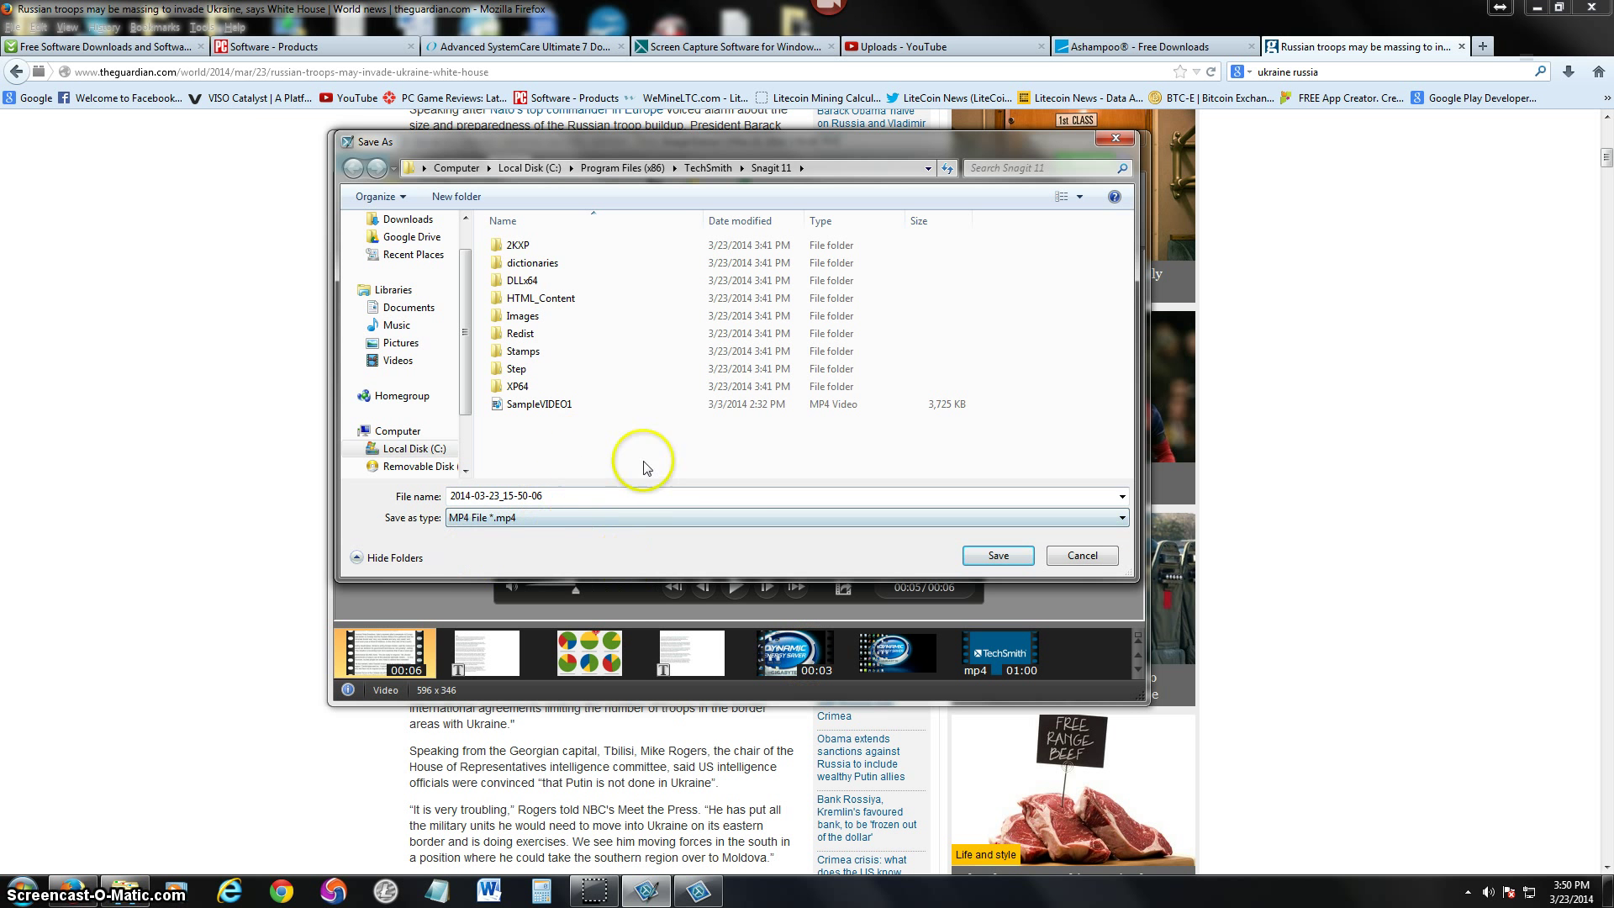
left_click(1061, 556)
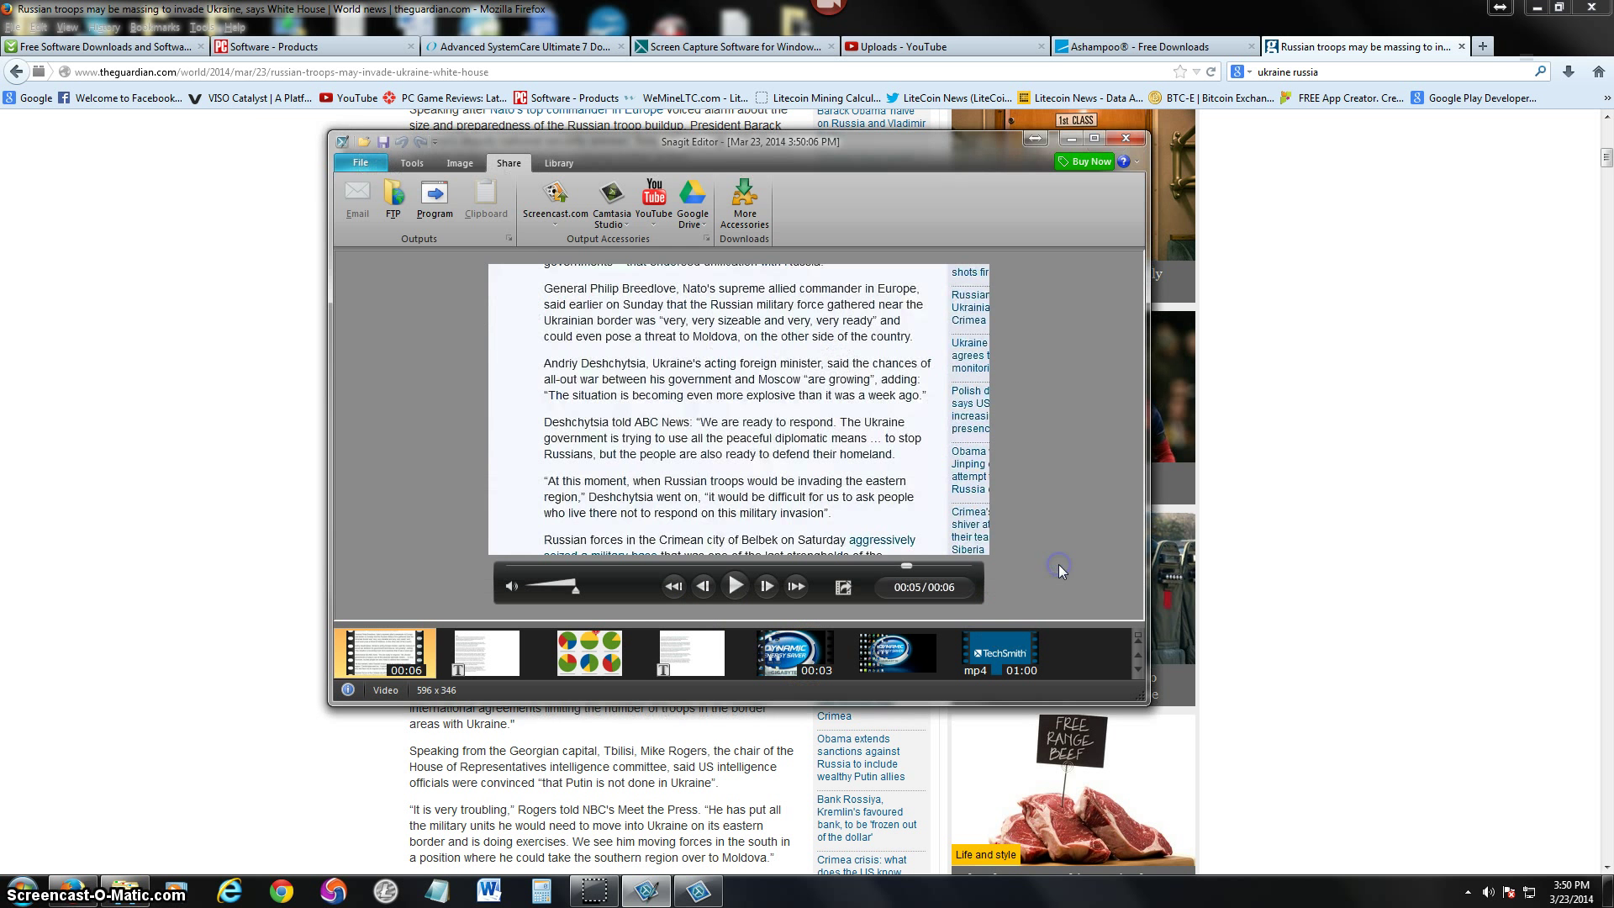
Close the Snagit Editor and check the capture window's Share destination dropdown.
left_click(1124, 141)
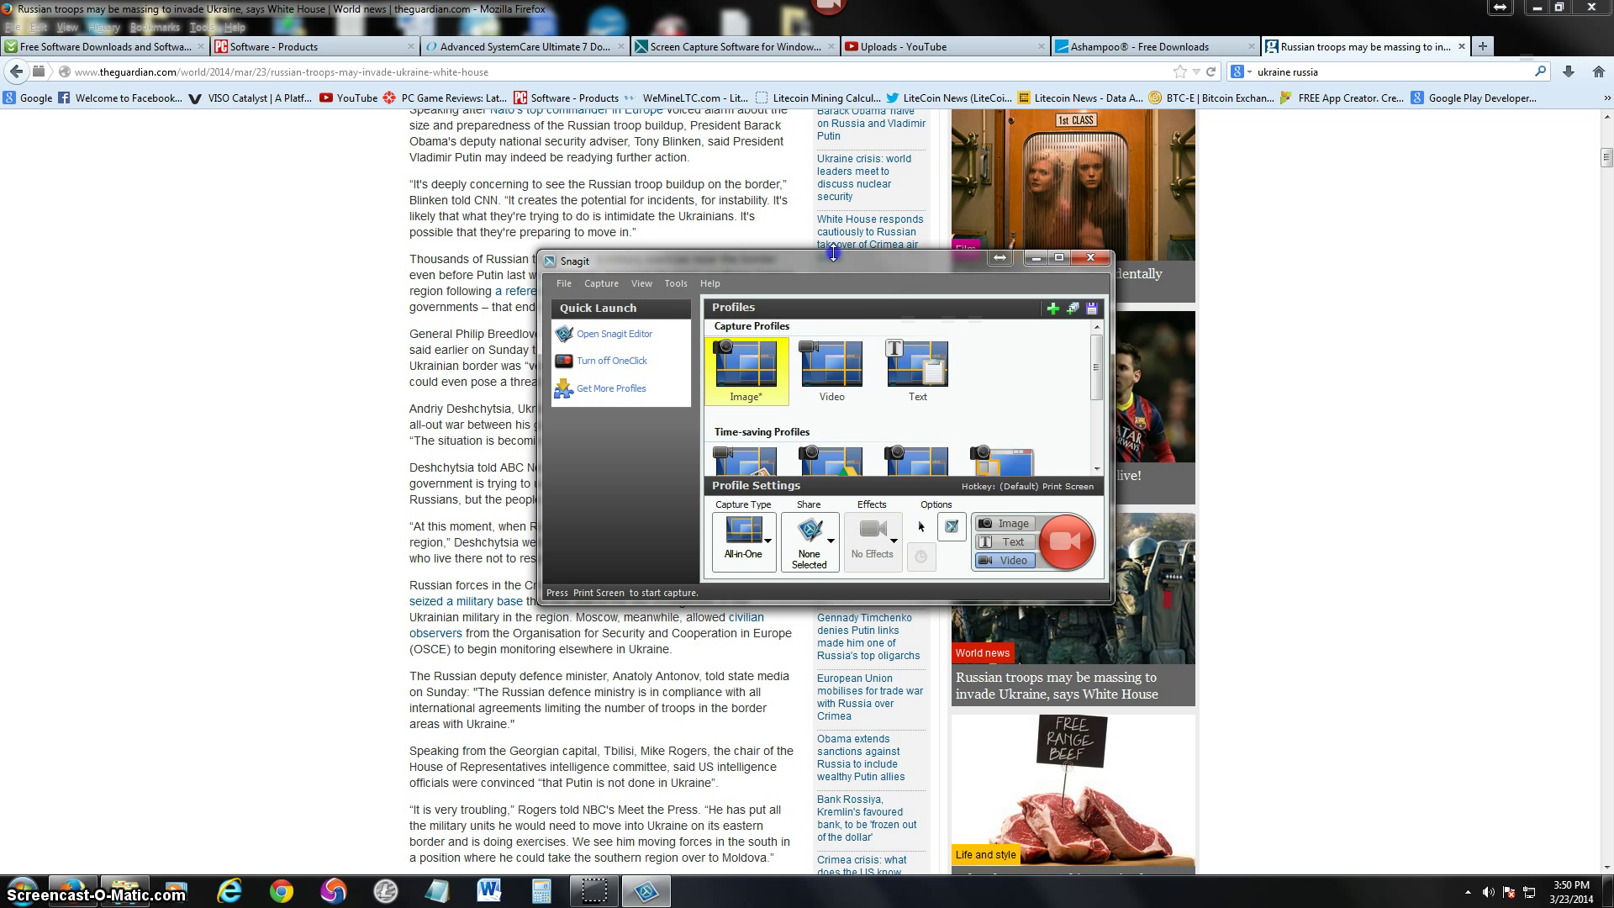
left_click_drag(845, 264, 774, 263)
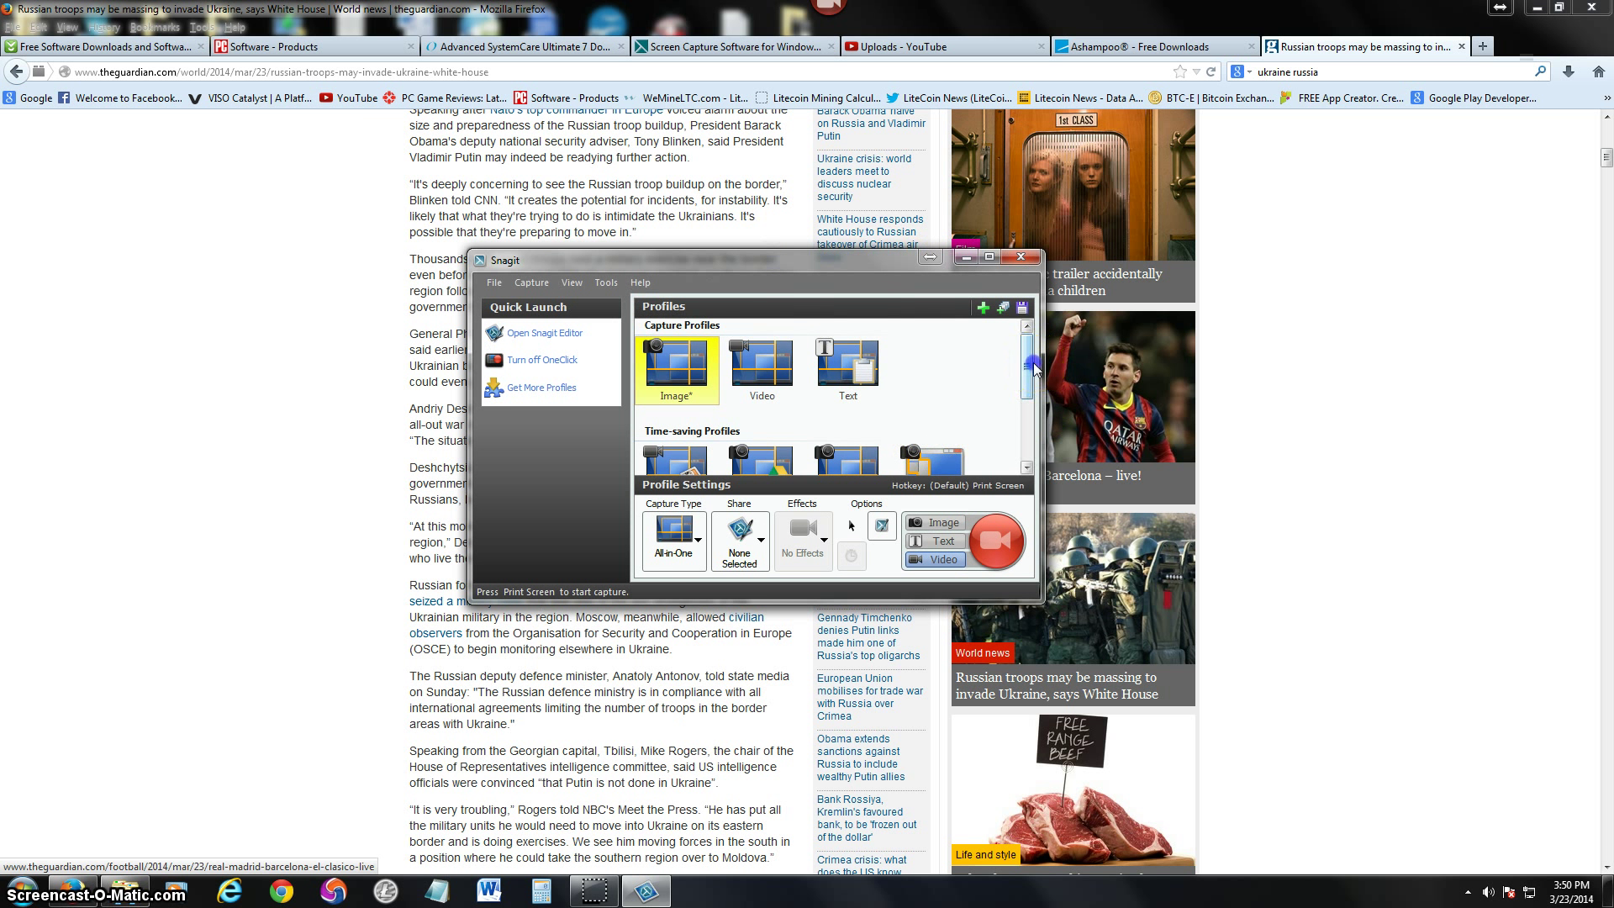
left_click(1019, 433)
left_click_drag(1019, 433, 1013, 351)
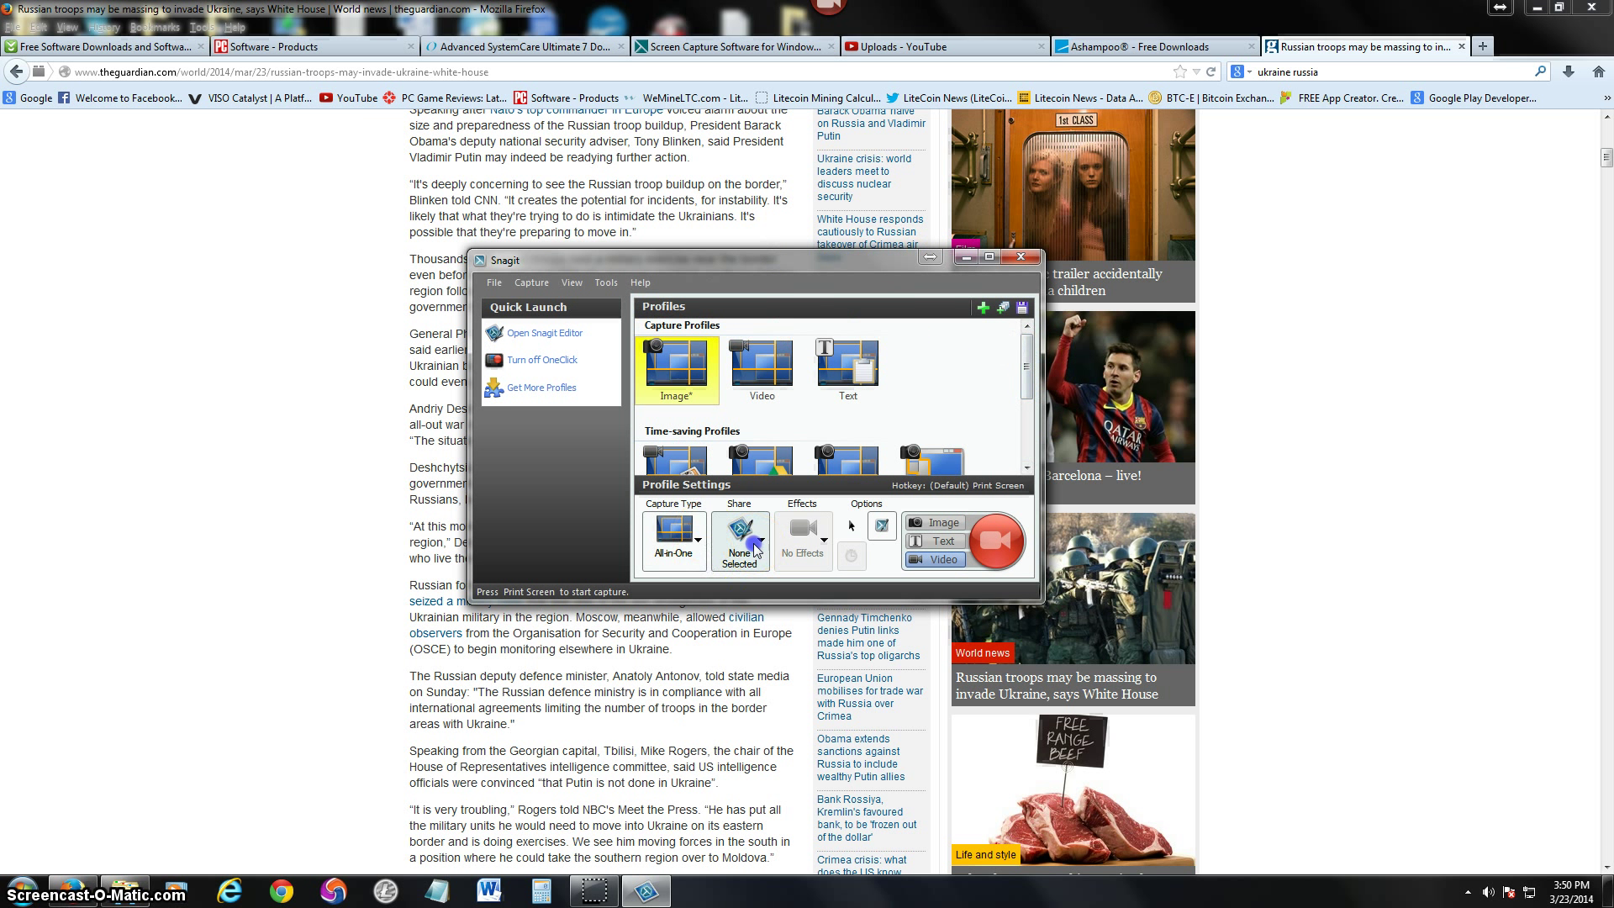
left_click(1031, 279)
Switch the capture window from Video to Image mode and nudge it into place.
scroll(1000, 395, "down", 1)
left_click(931, 523)
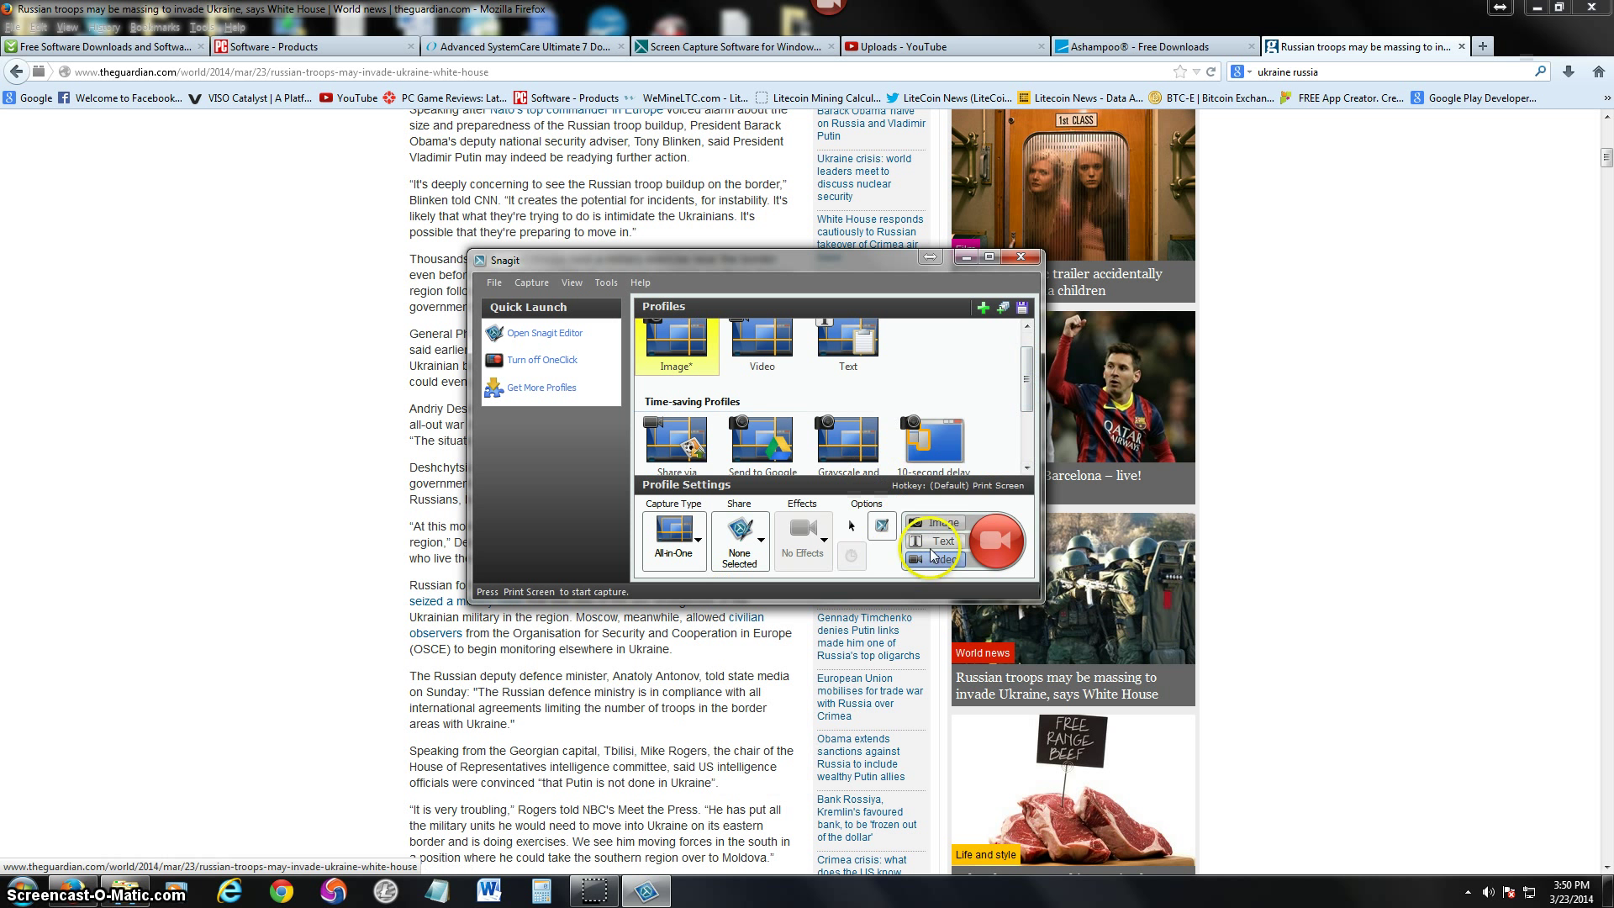
left_click(938, 540)
left_click(937, 523)
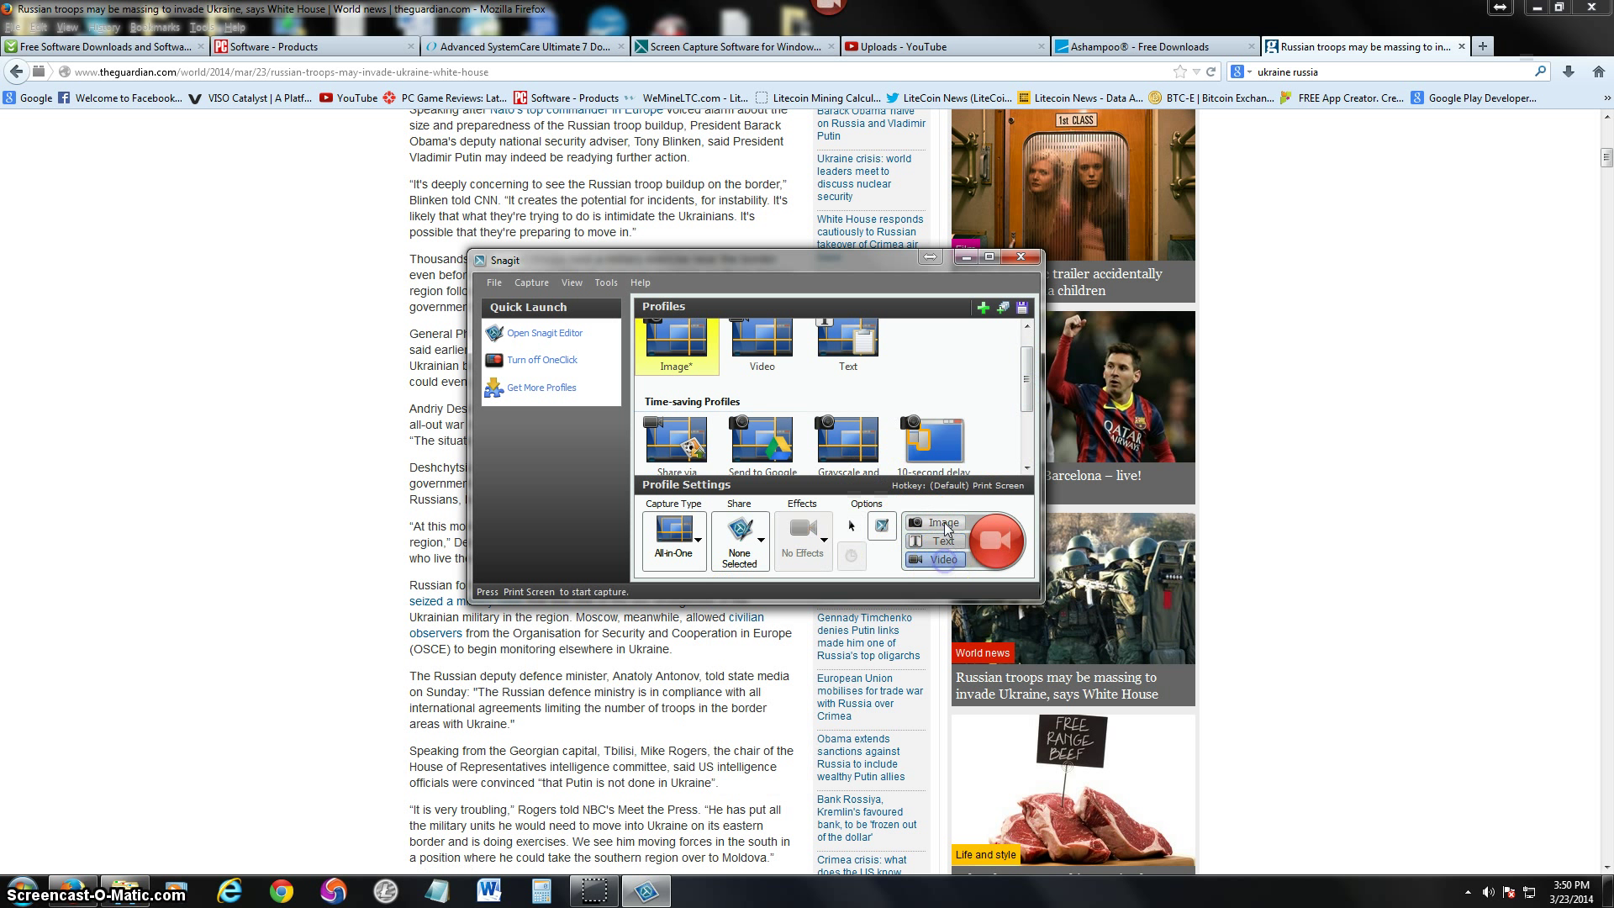
left_click_drag(1027, 375, 1031, 354)
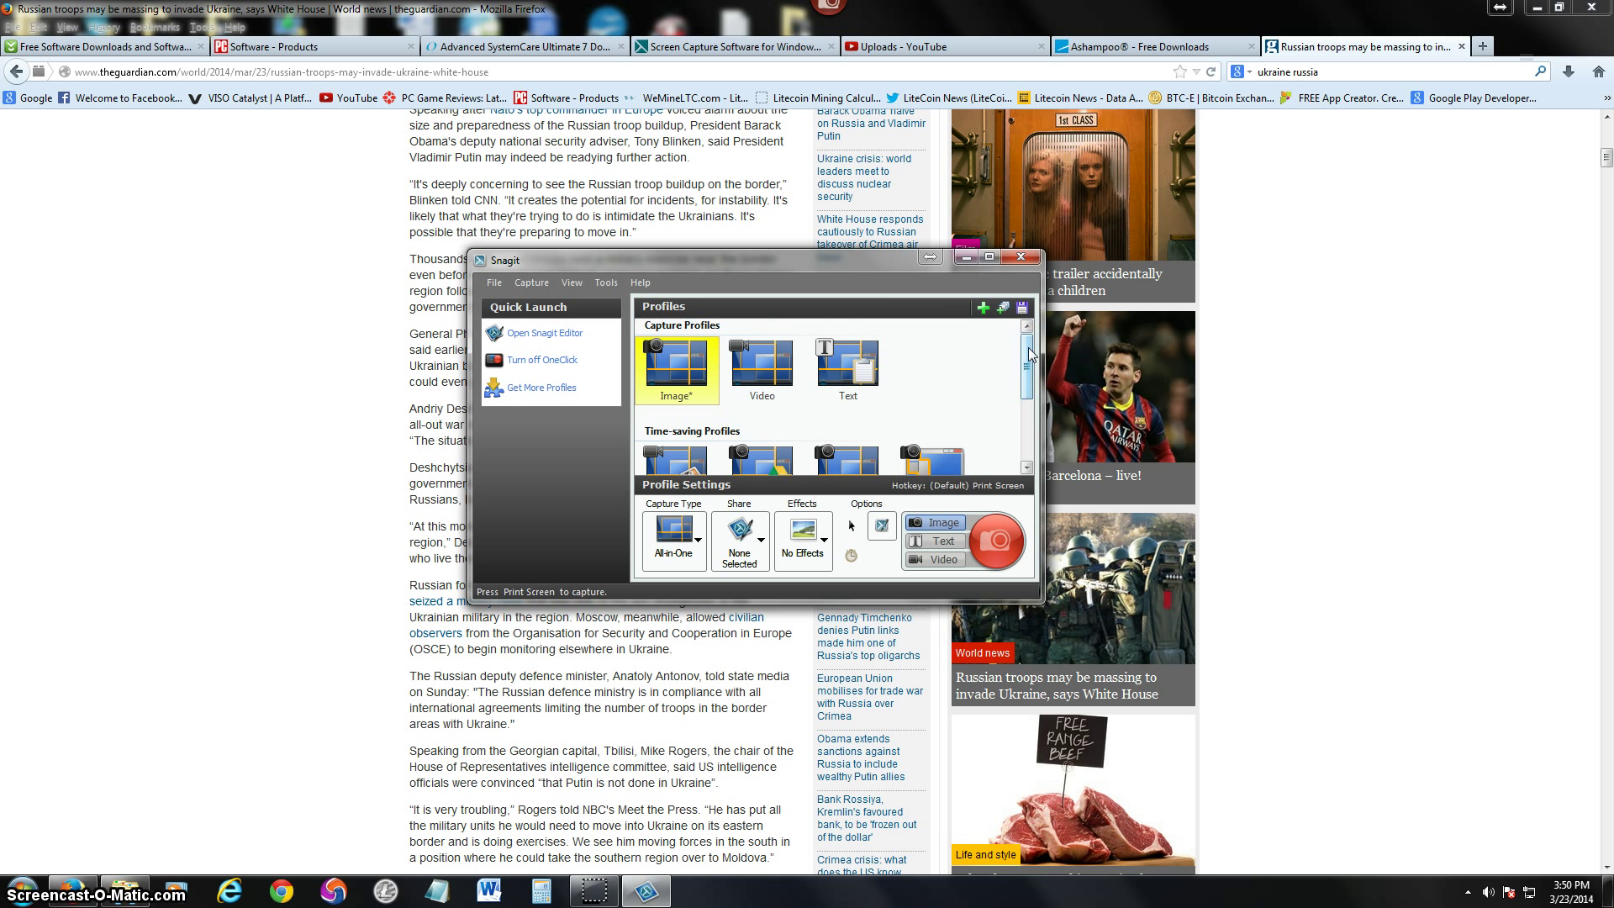
left_click_drag(722, 258, 731, 264)
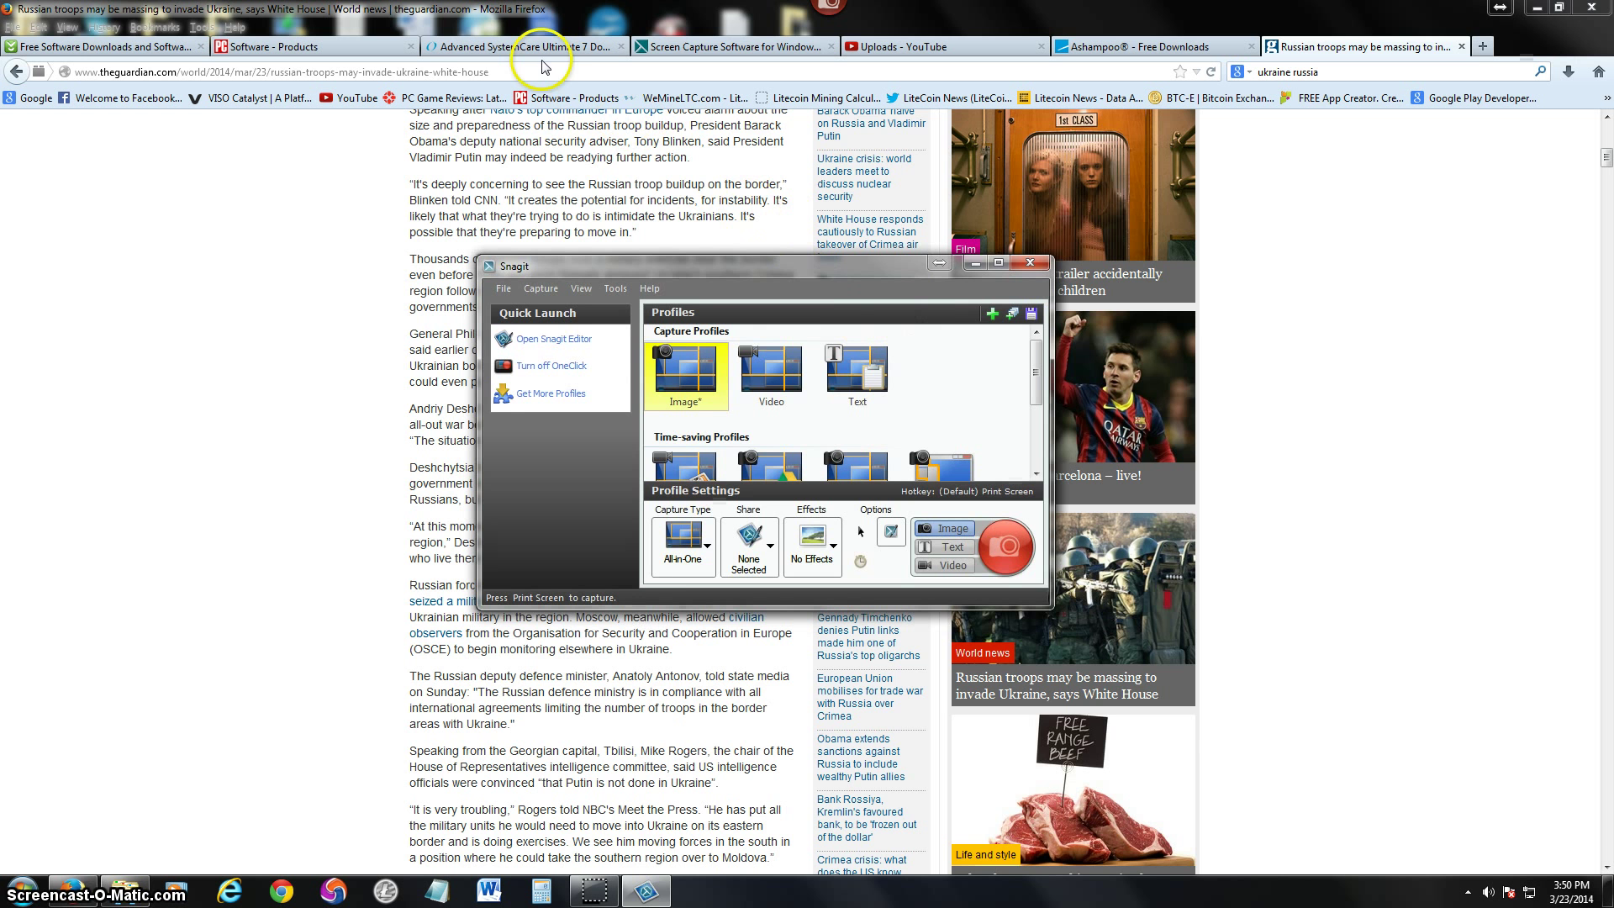
Switch to the TechSmith Snagit tab in Firefox and open the BUY NOW purchase page.
left_click(706, 46)
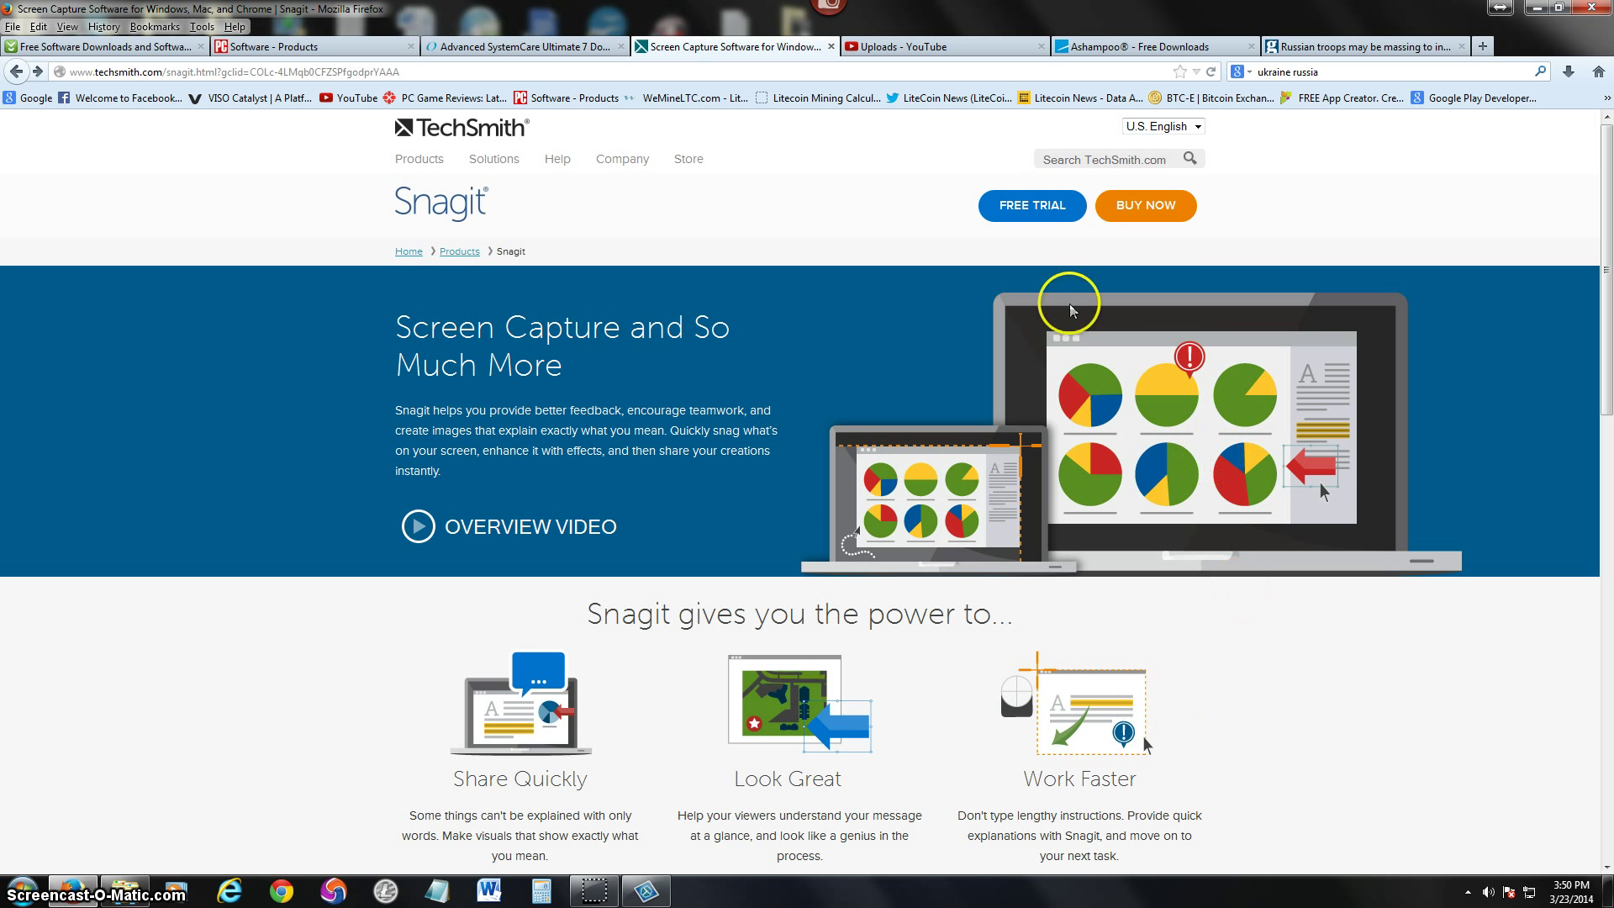
left_click(1137, 217)
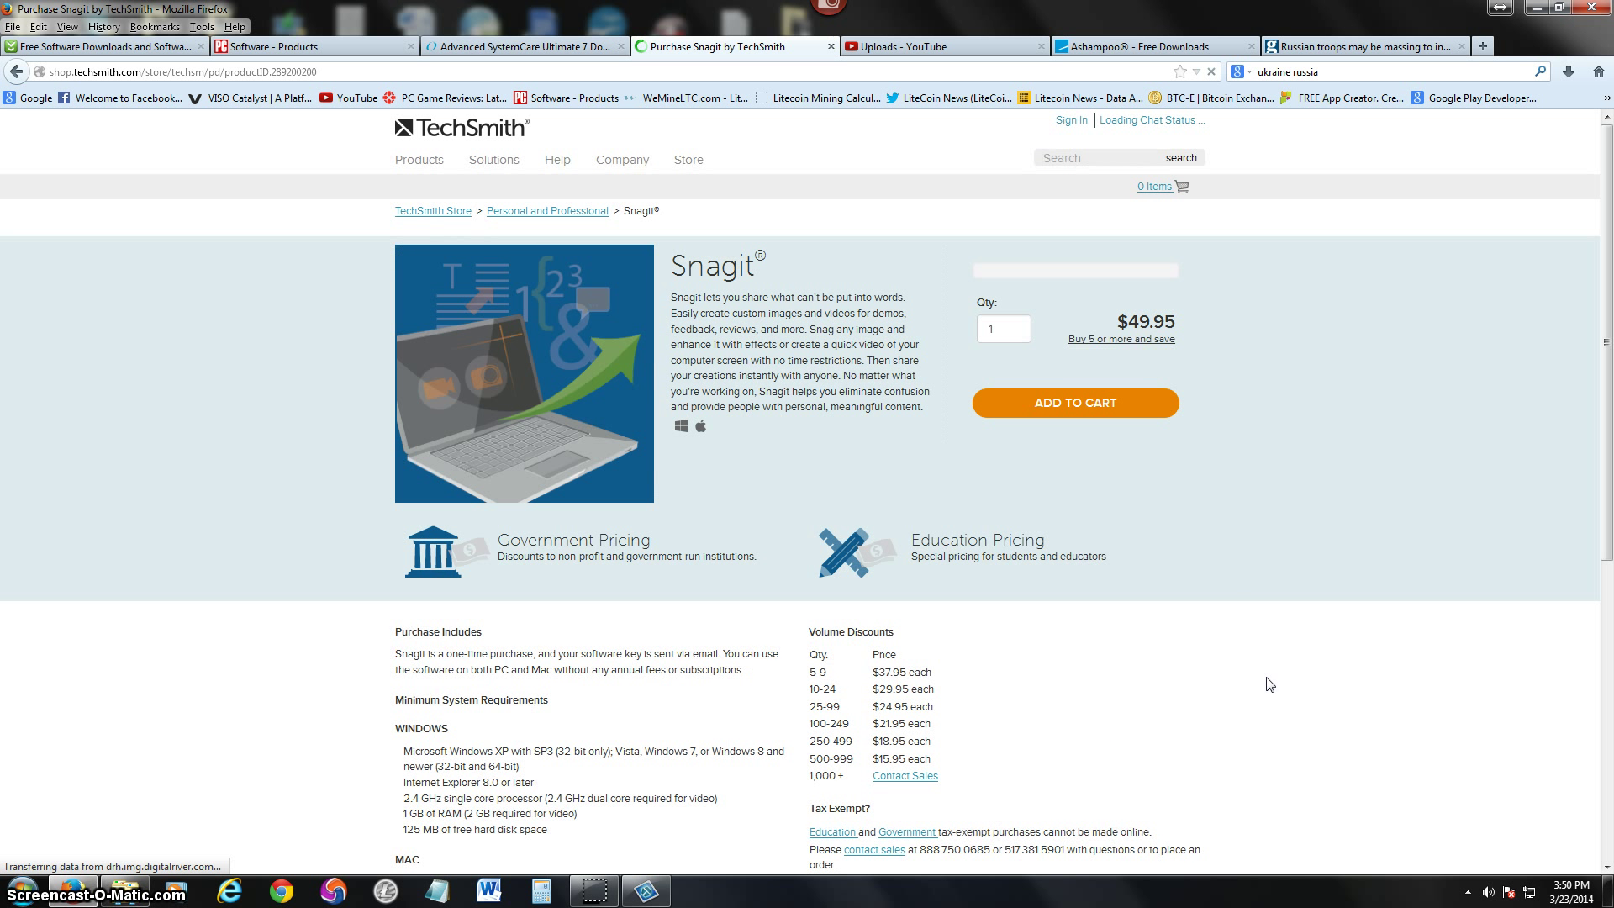
left_click(1268, 679)
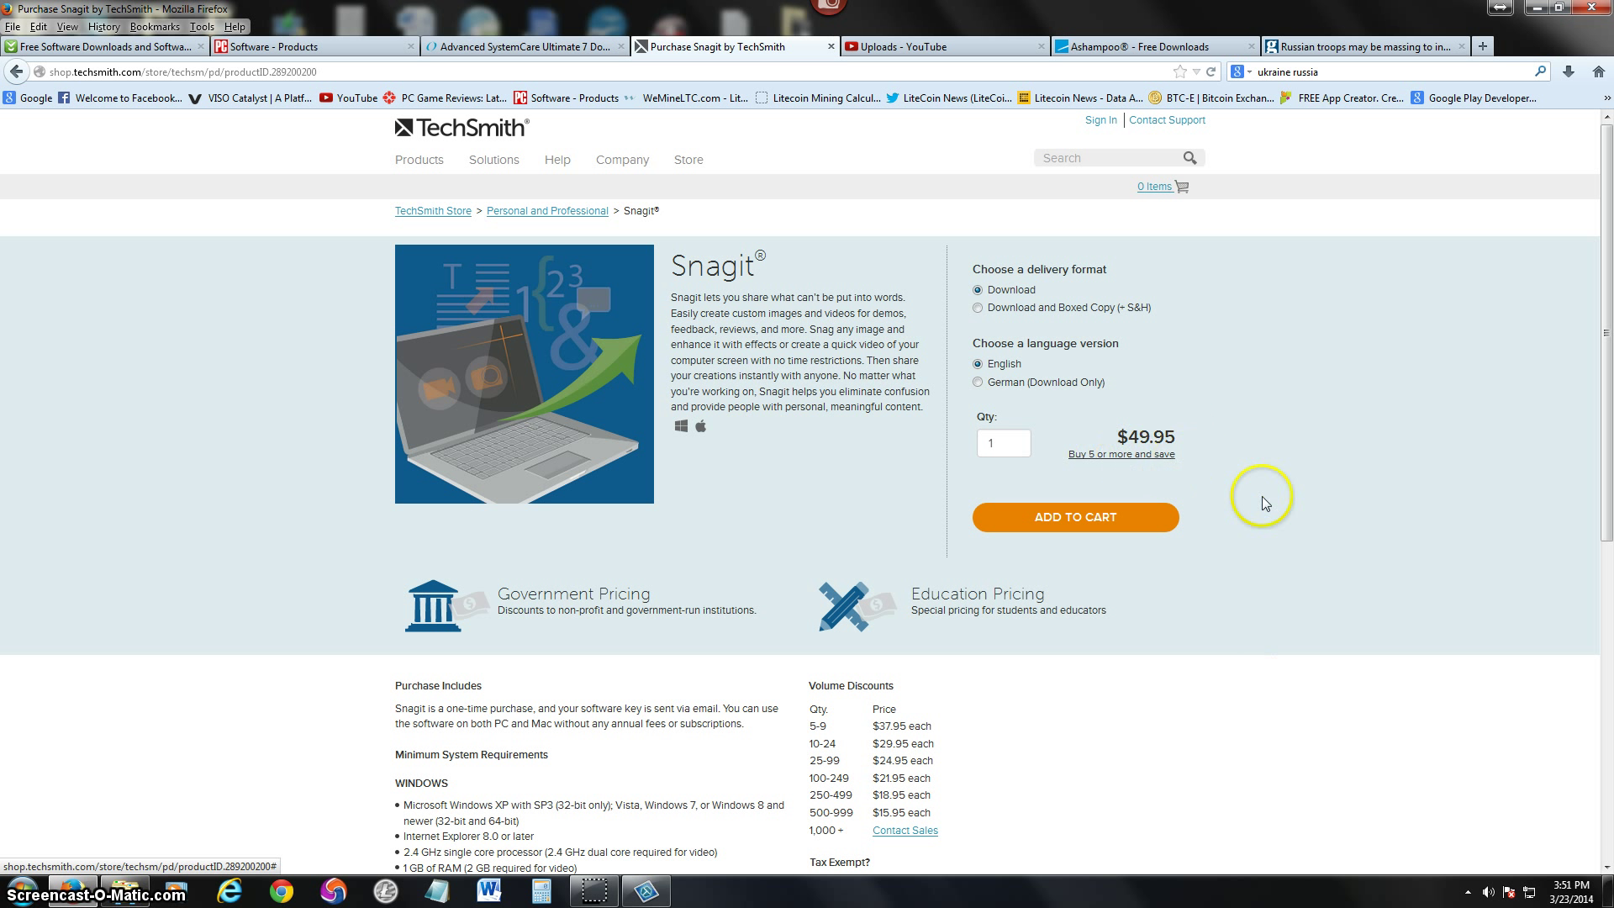
Highlight the $49.95 single-licence price, then bring the Snagit capture window back up.
triple_click(1131, 436)
left_click(1226, 431)
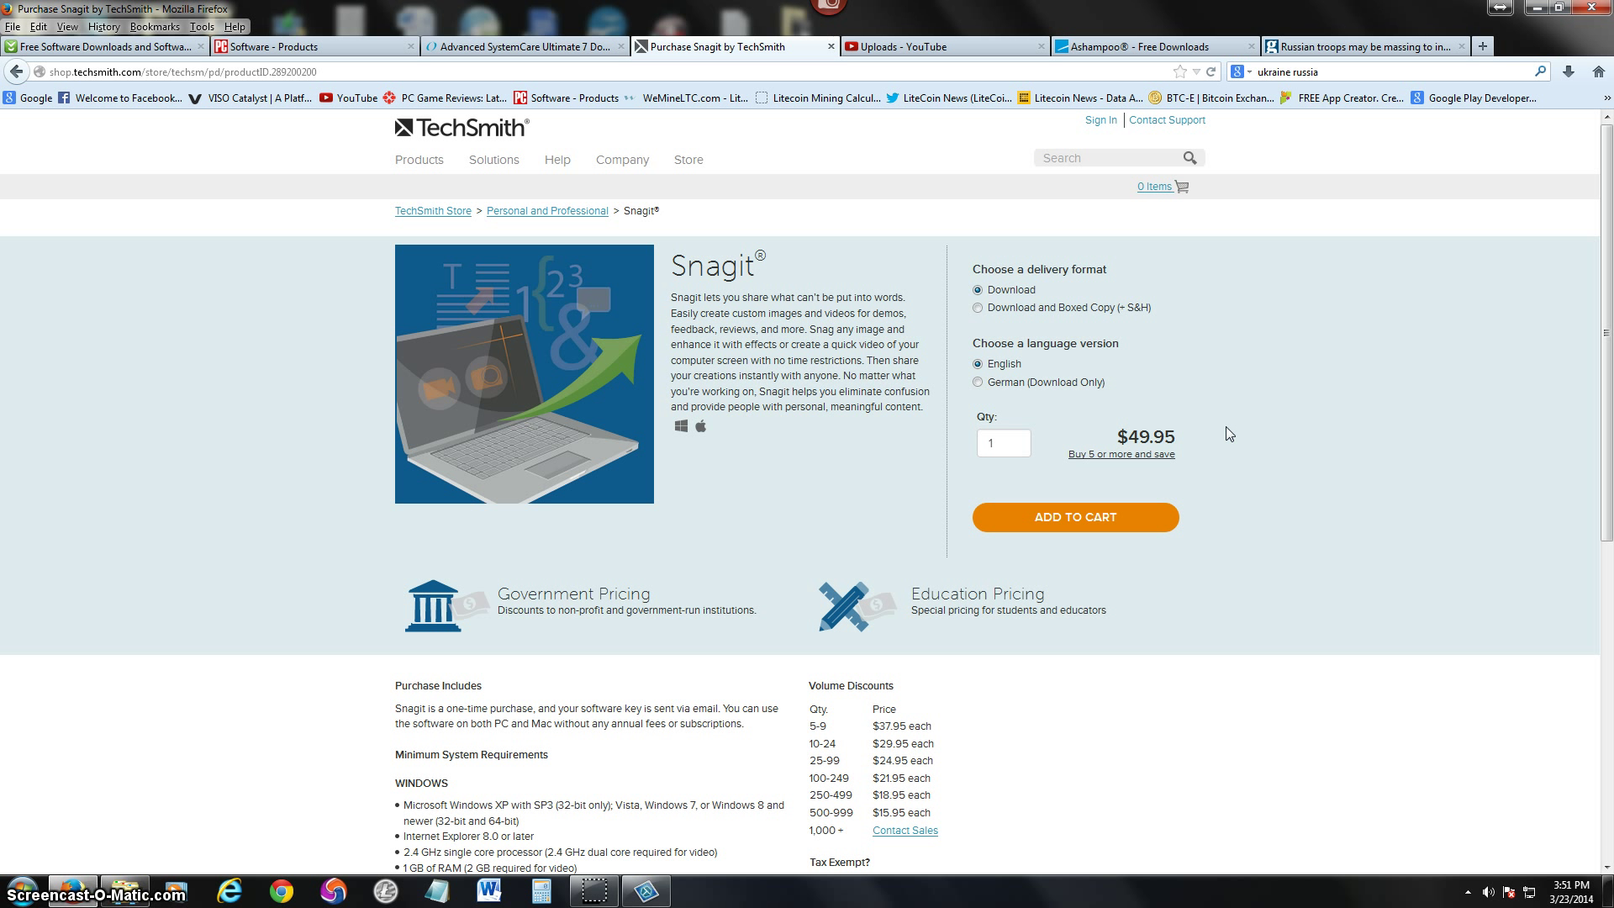
left_click(646, 890)
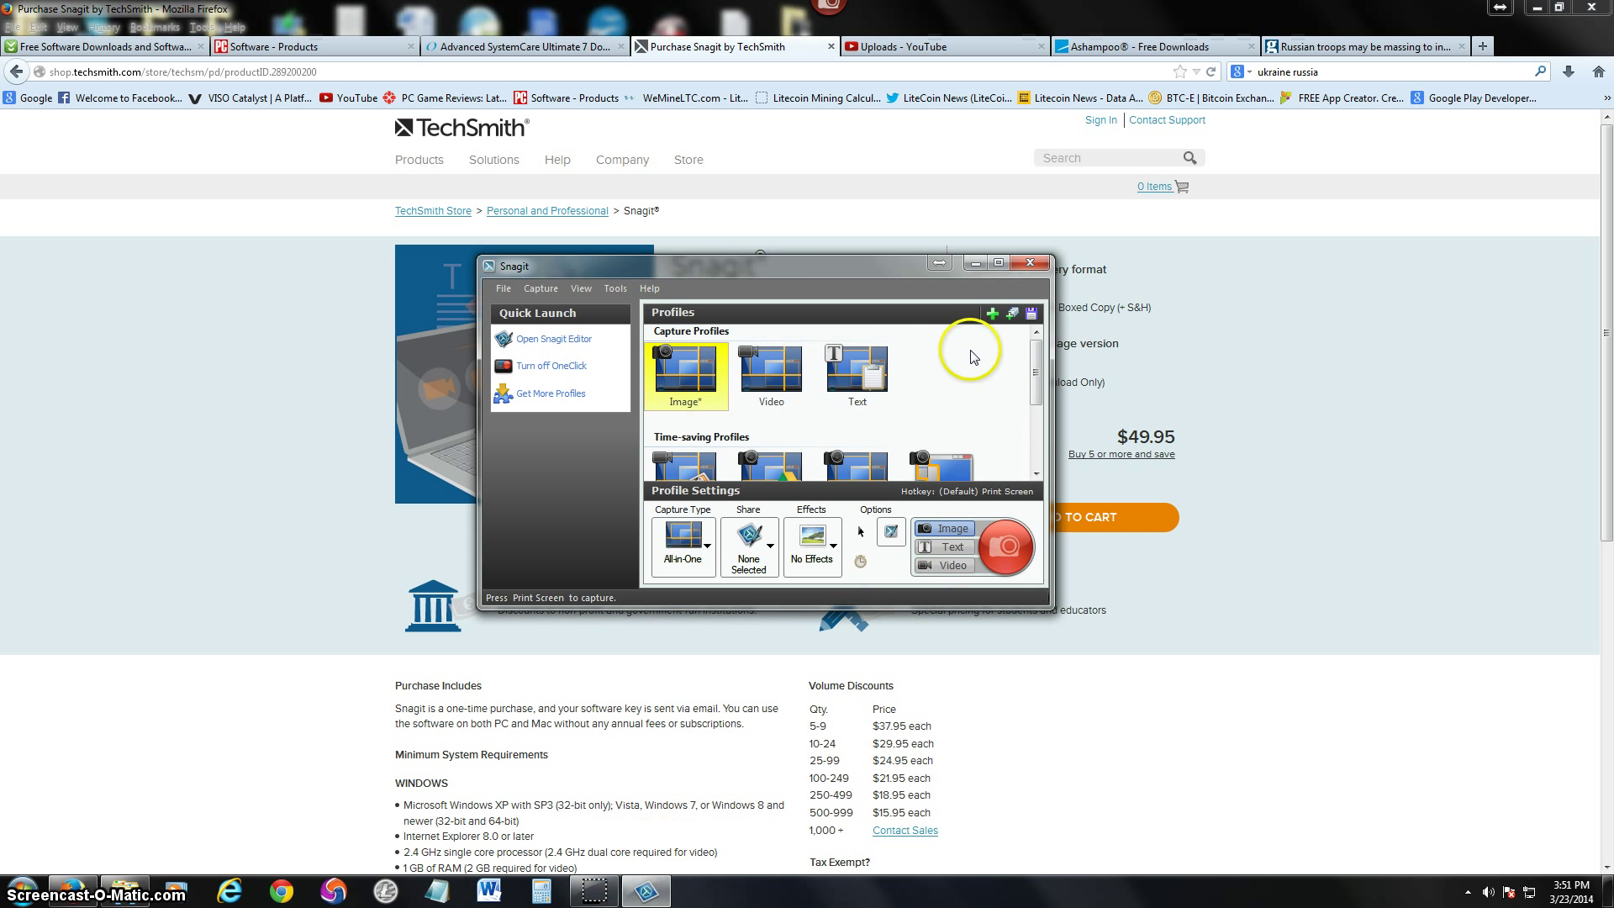
Move the Snagit window over the store page and select the Text capture profile.
left_click_drag(812, 269, 901, 279)
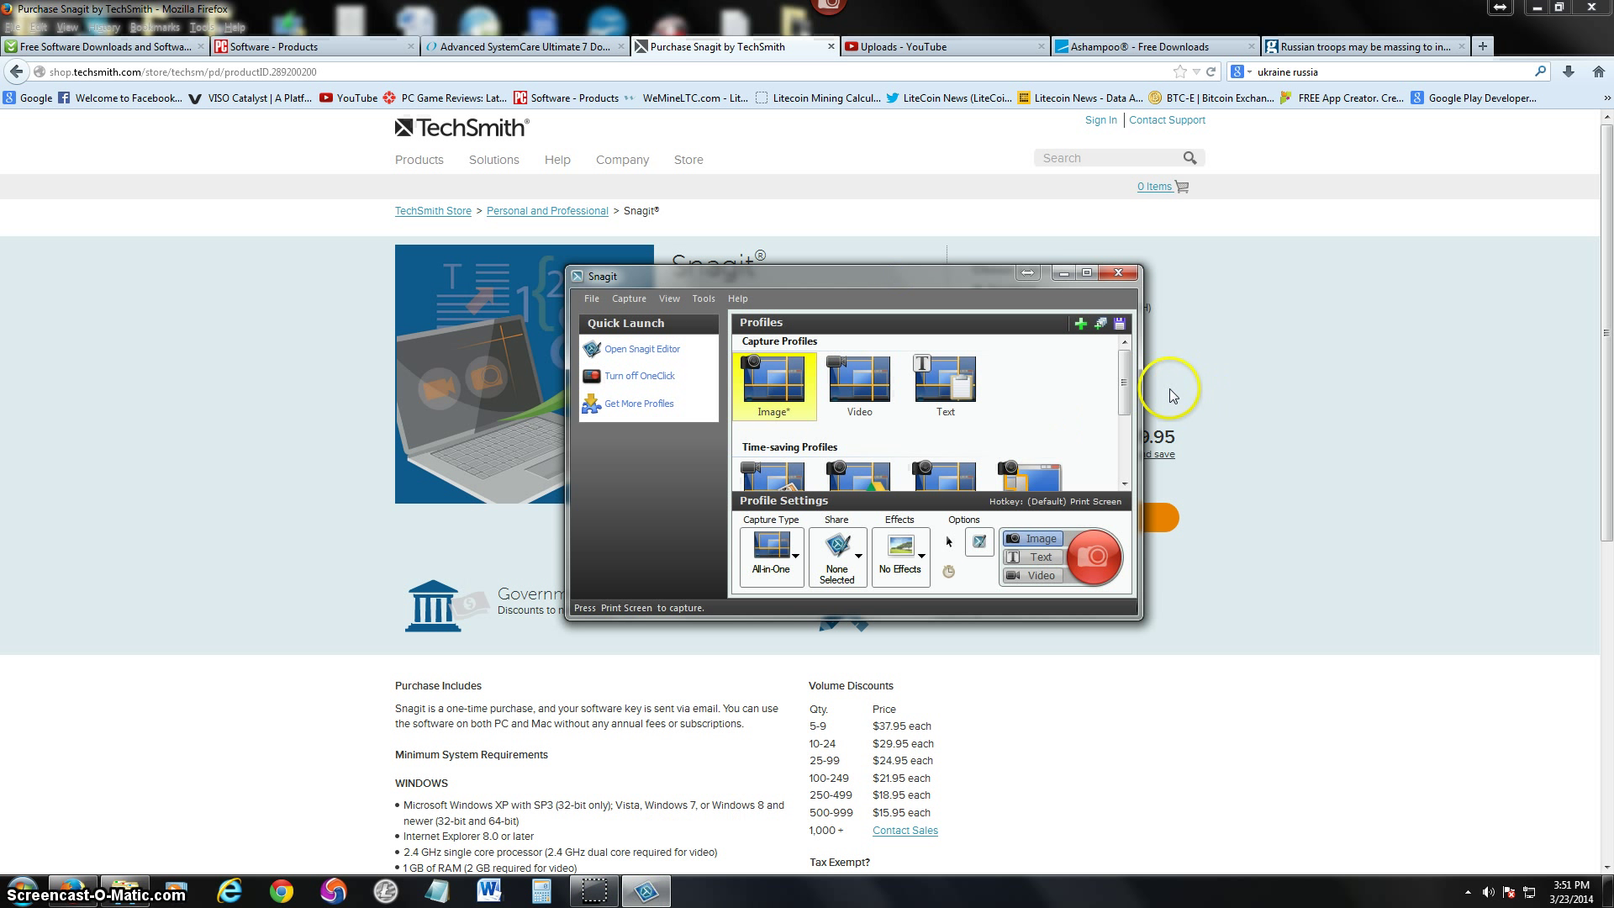
left_click_drag(1125, 382, 1127, 384)
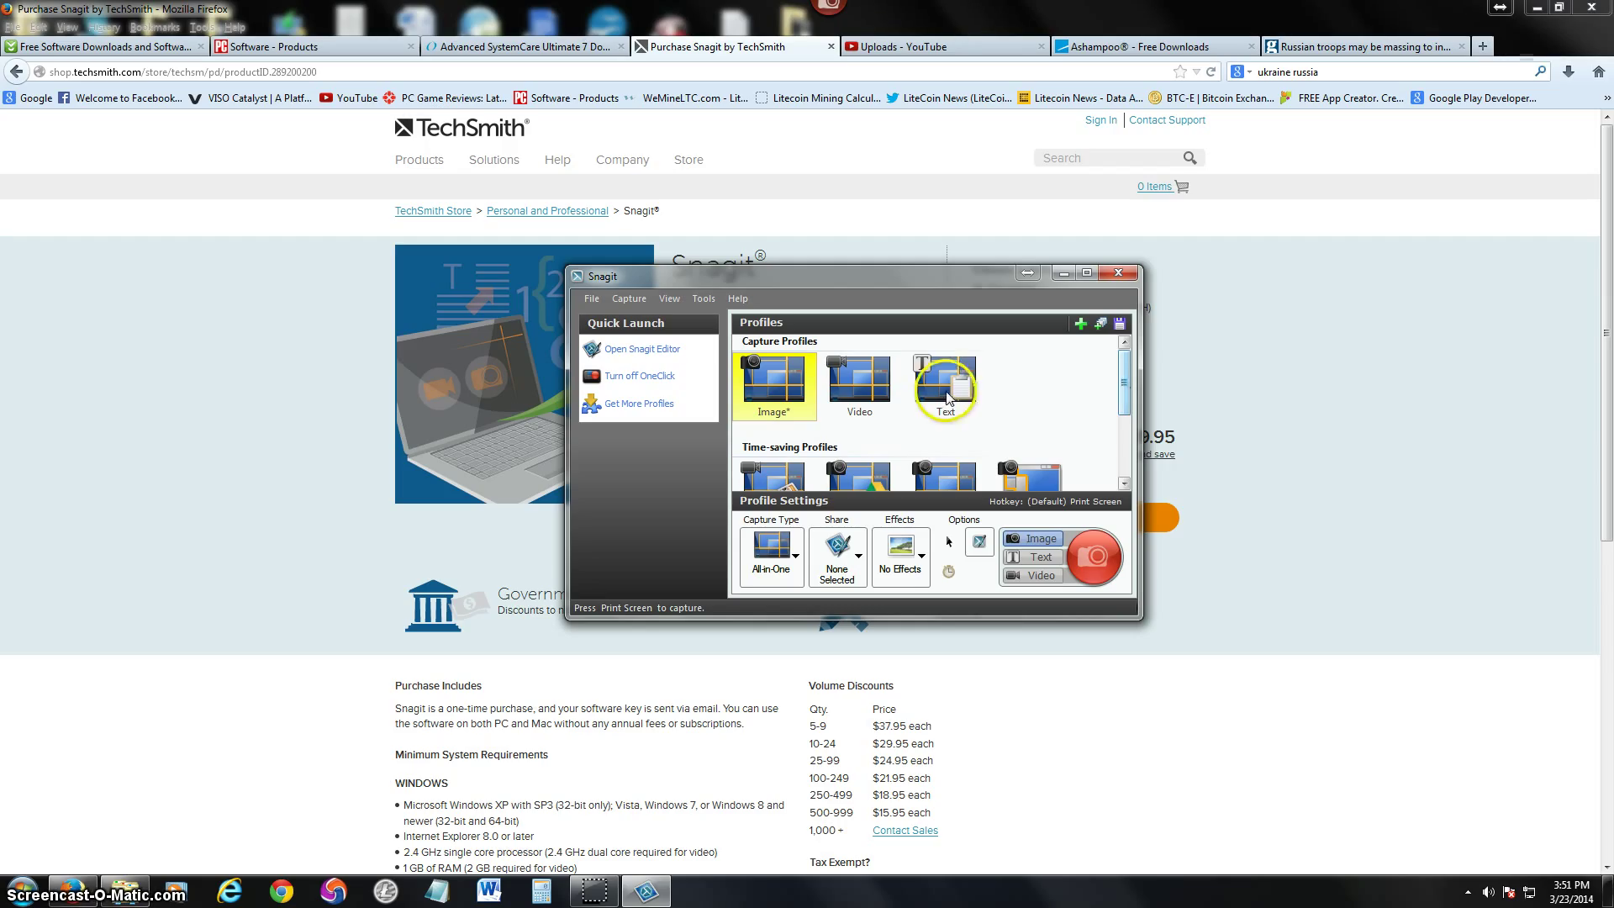
left_click(945, 395)
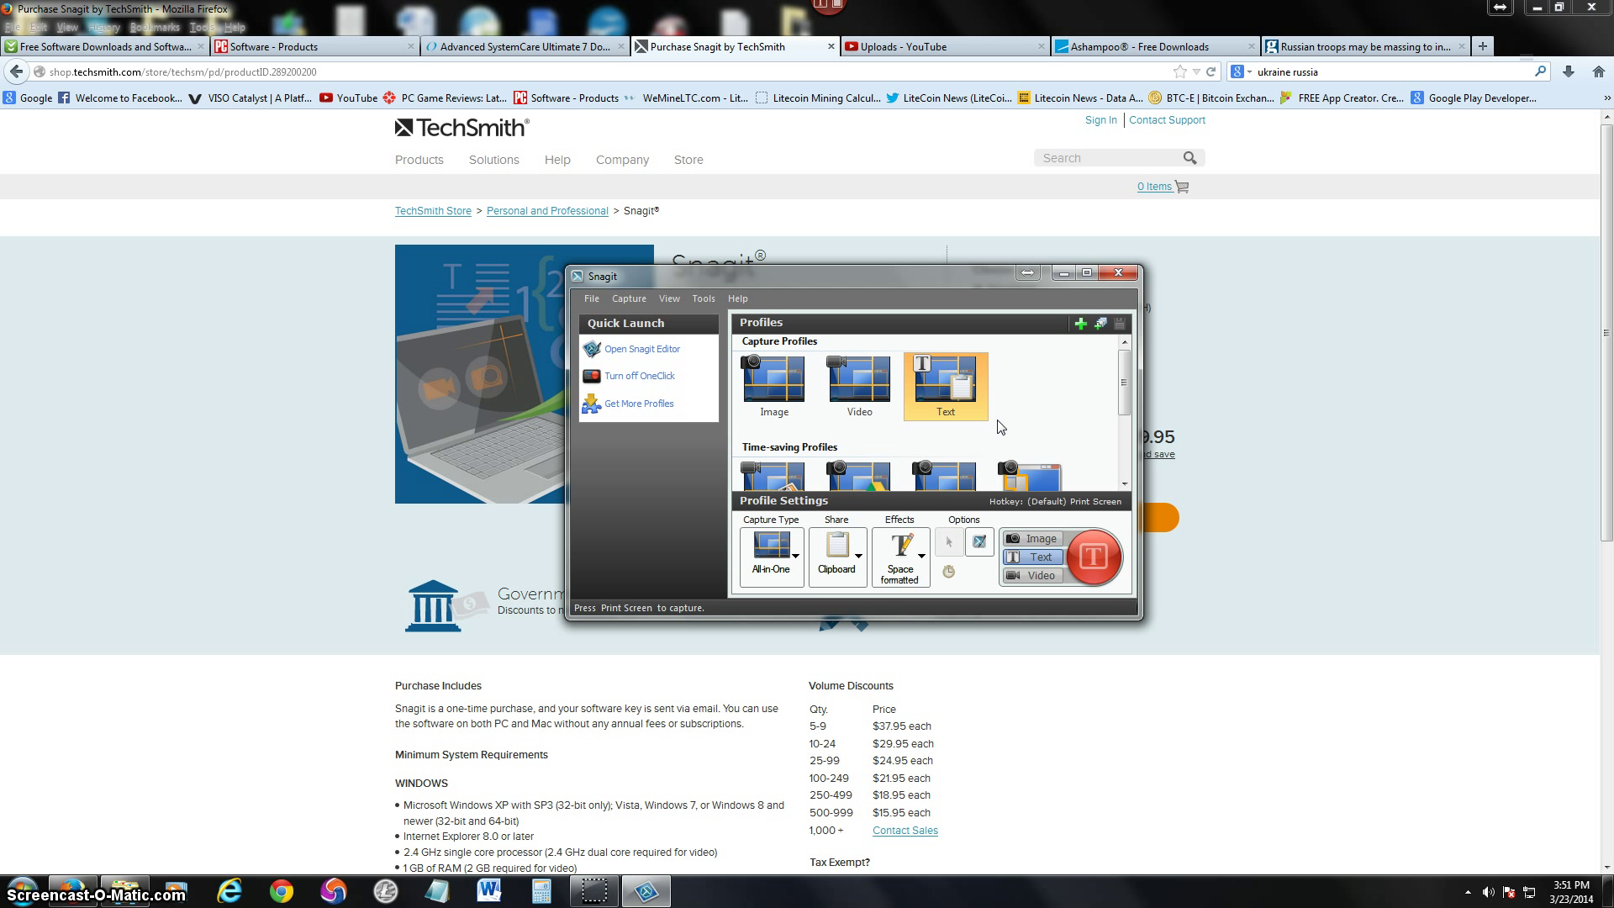
Switch between the purchase page and Snagit, leaving the capture window slightly repositioned on top.
left_click(1157, 546)
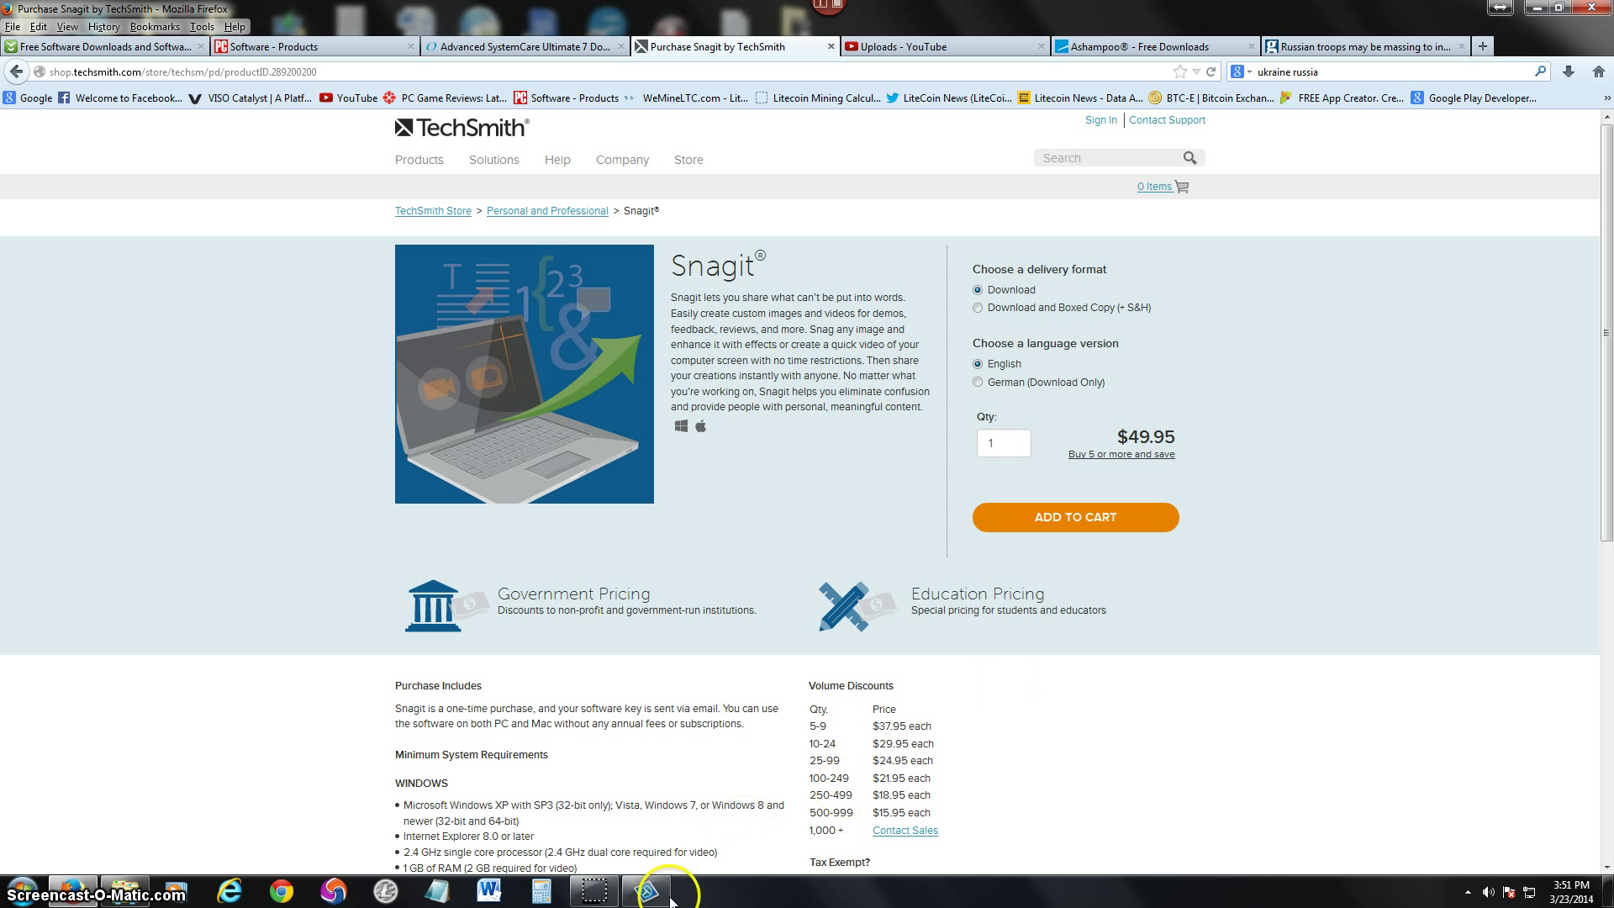
left_click(645, 890)
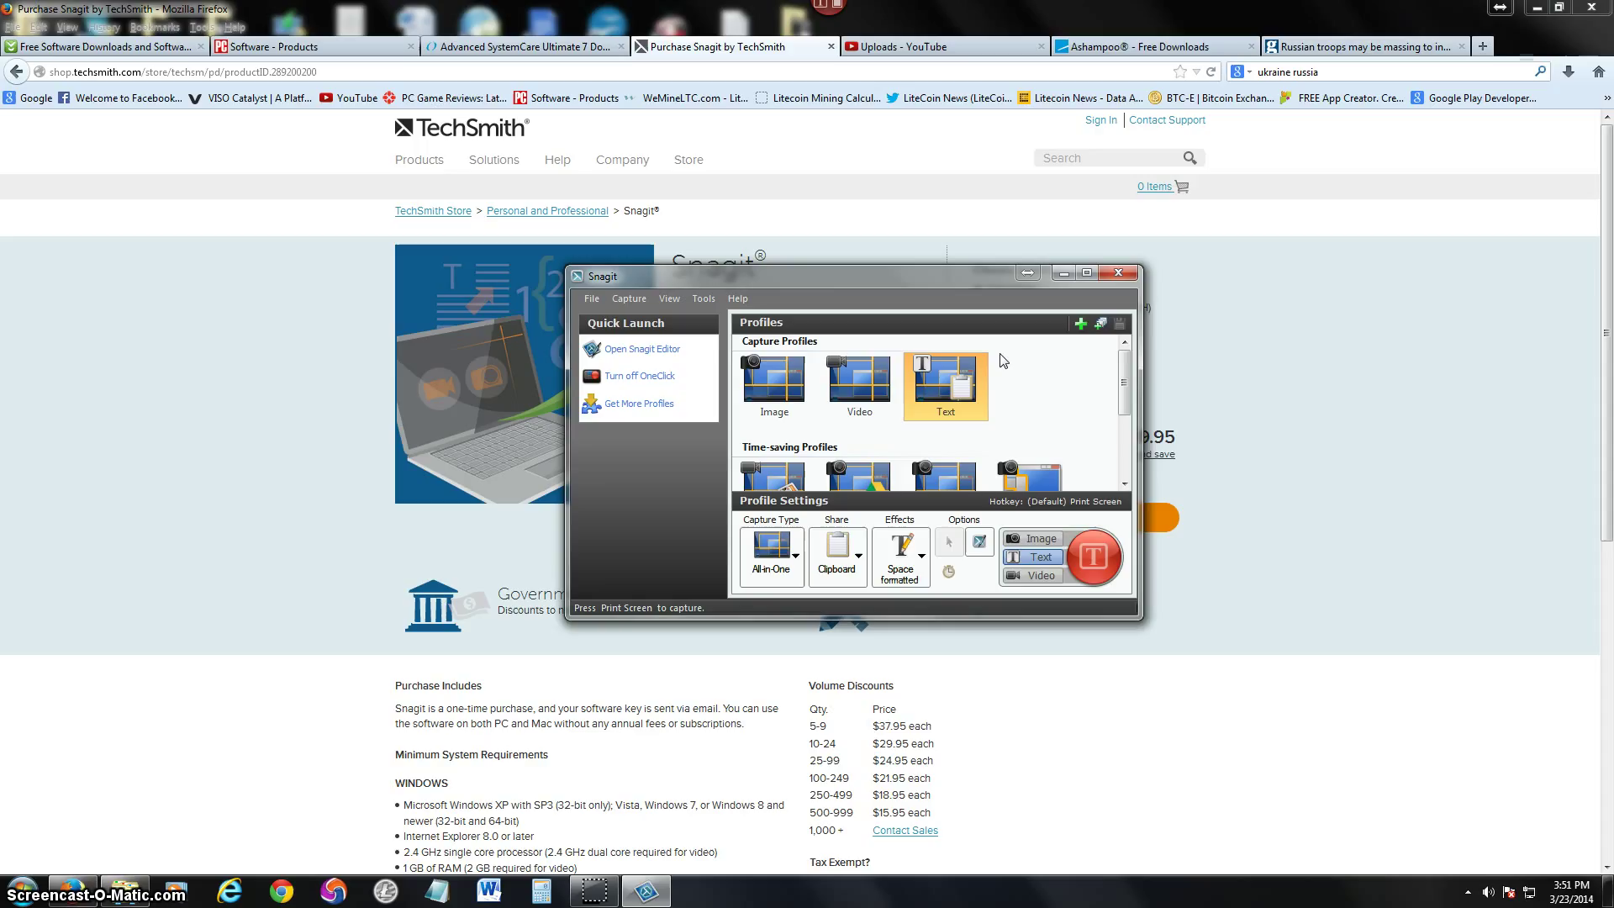
left_click(1284, 411)
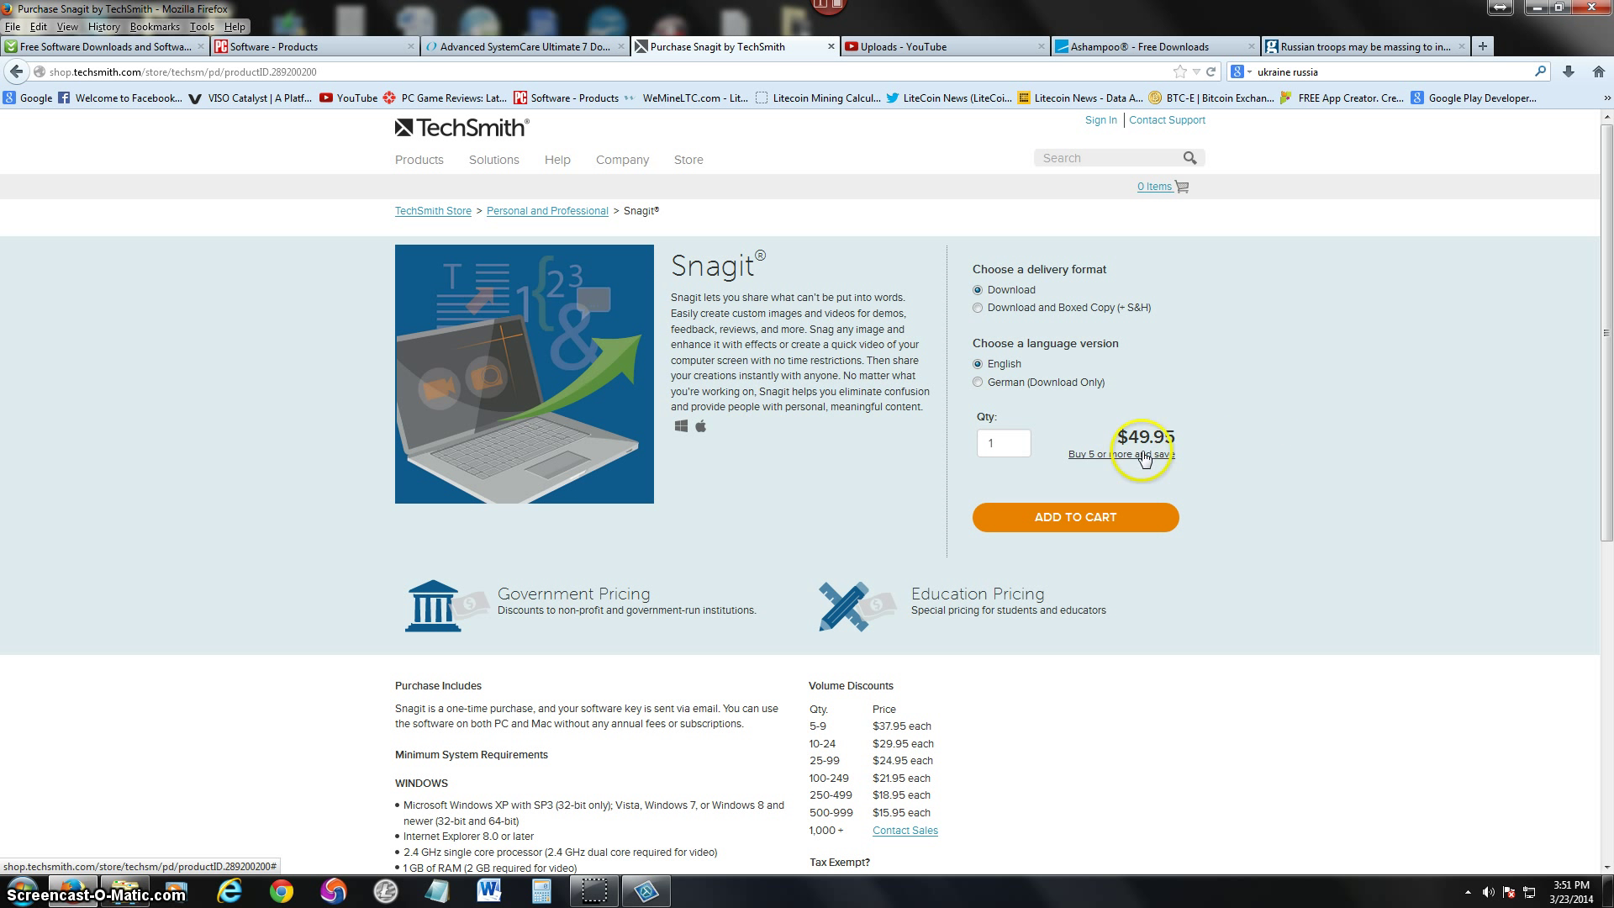
left_click(645, 889)
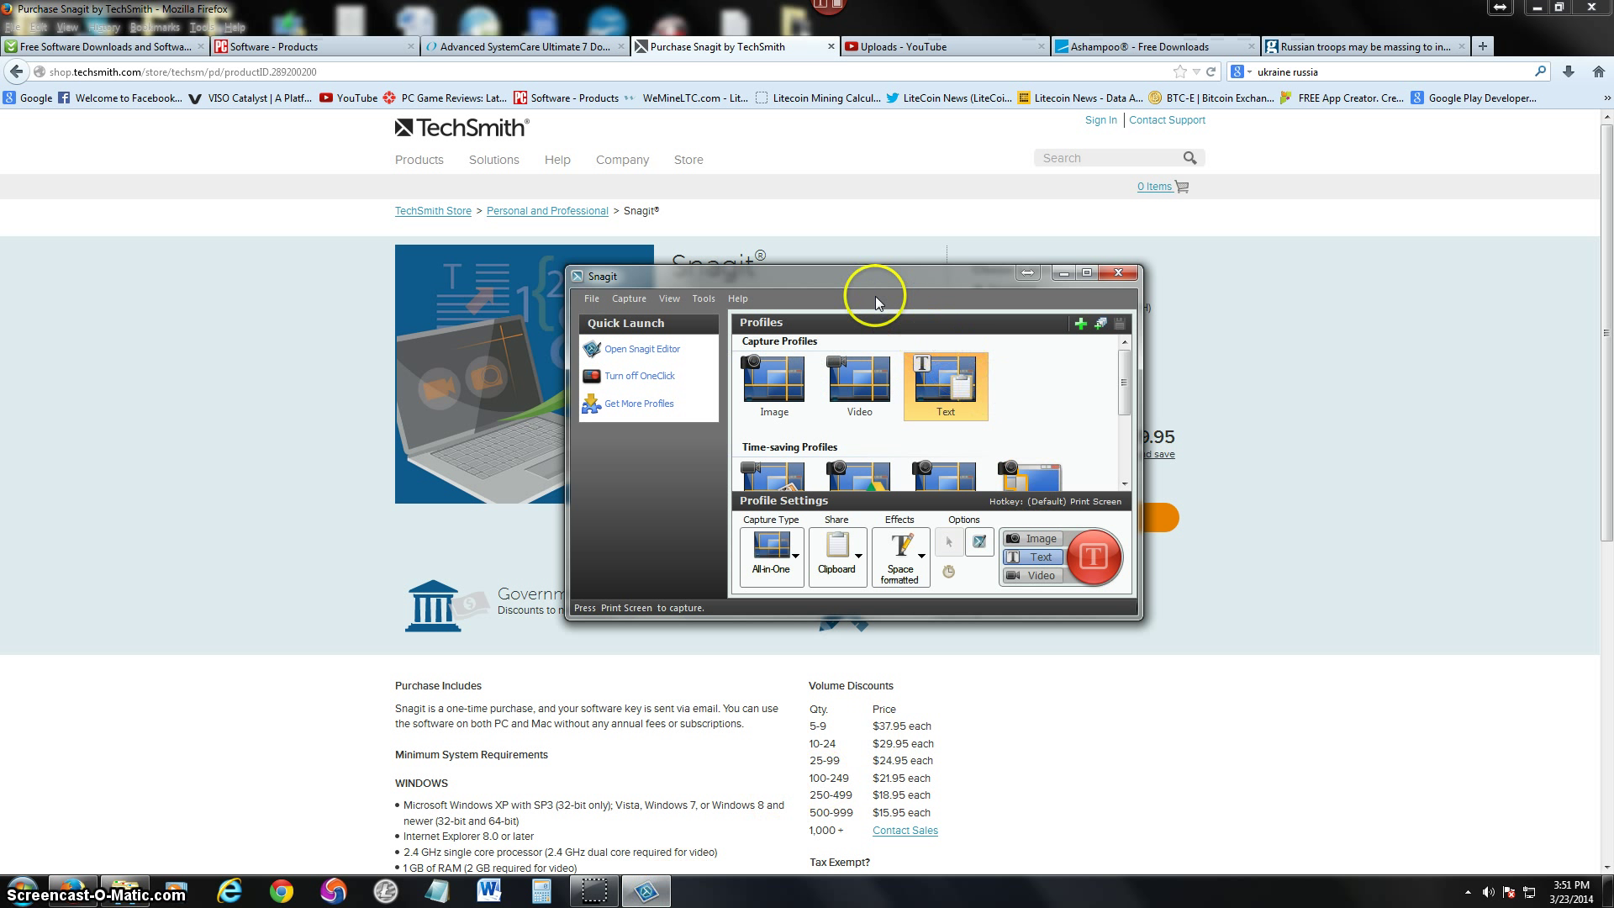
left_click_drag(876, 303, 880, 291)
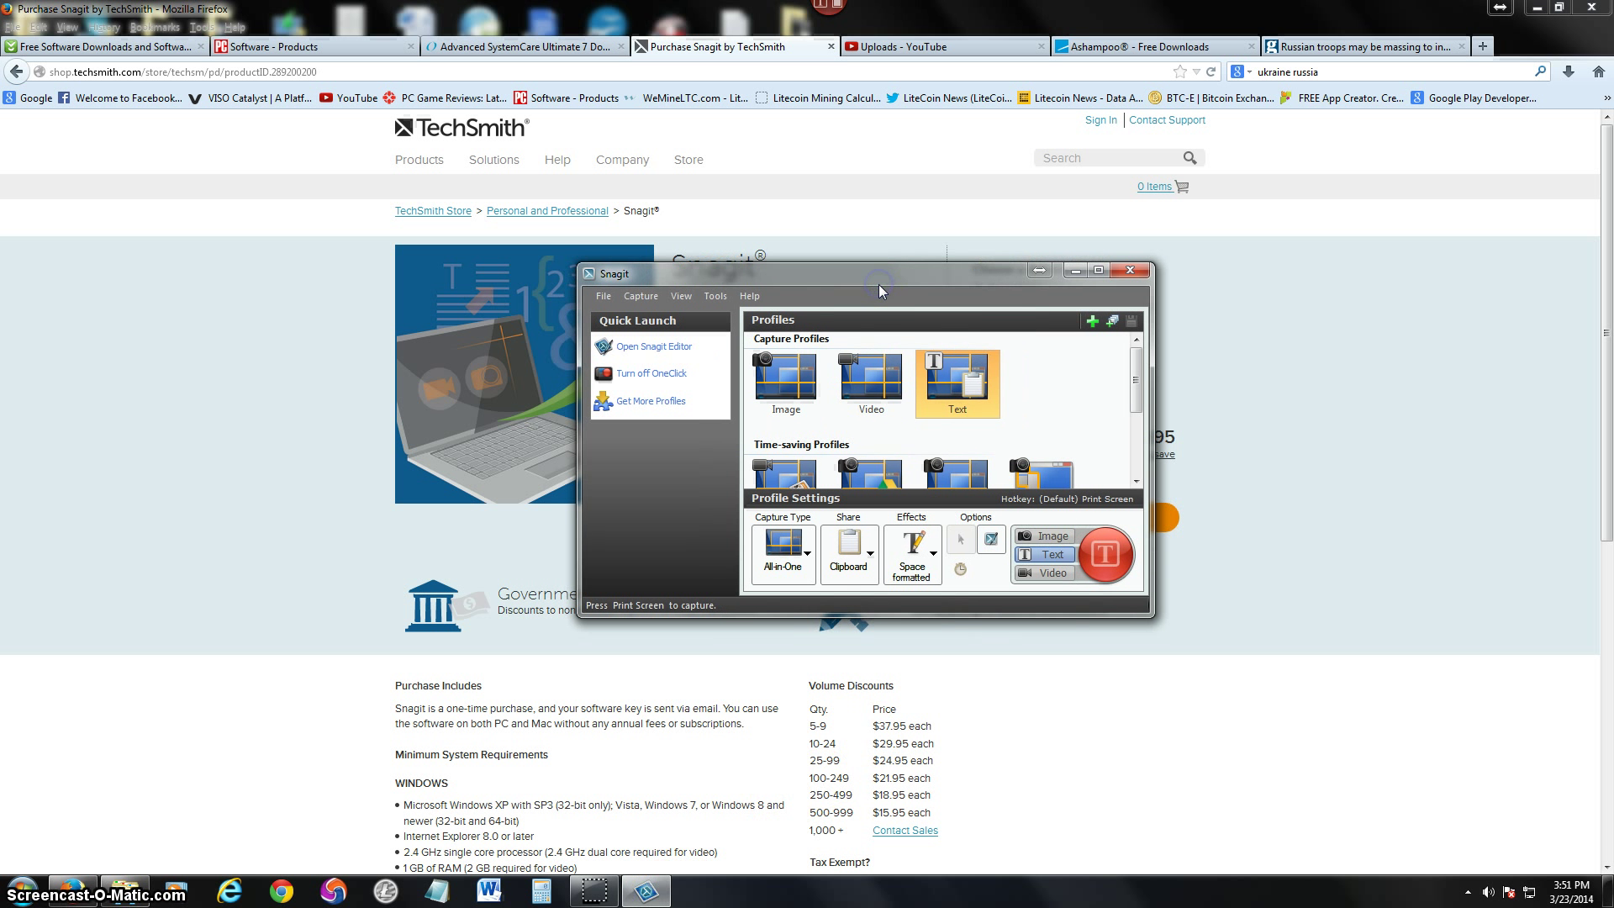